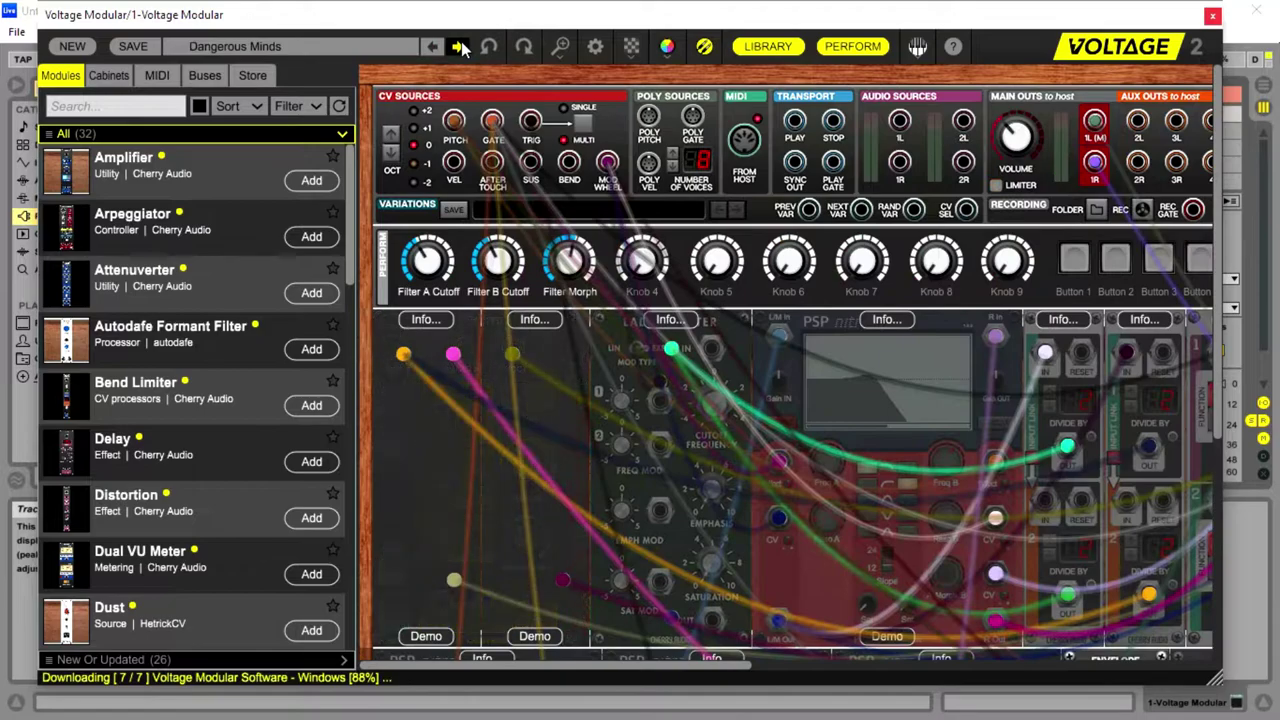
# - Load the next preset in Voltage Modular and bring up Live's Arrangement view
pyautogui.click(460, 47)
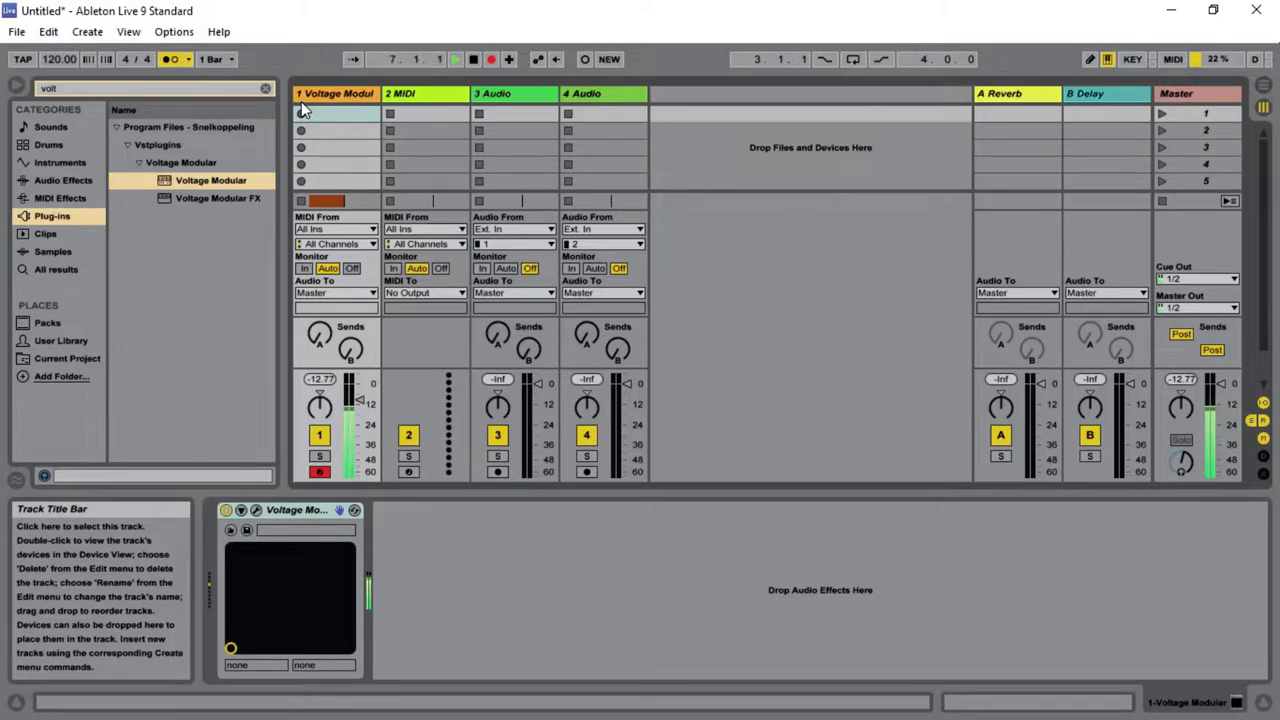
pyautogui.press('Tab')
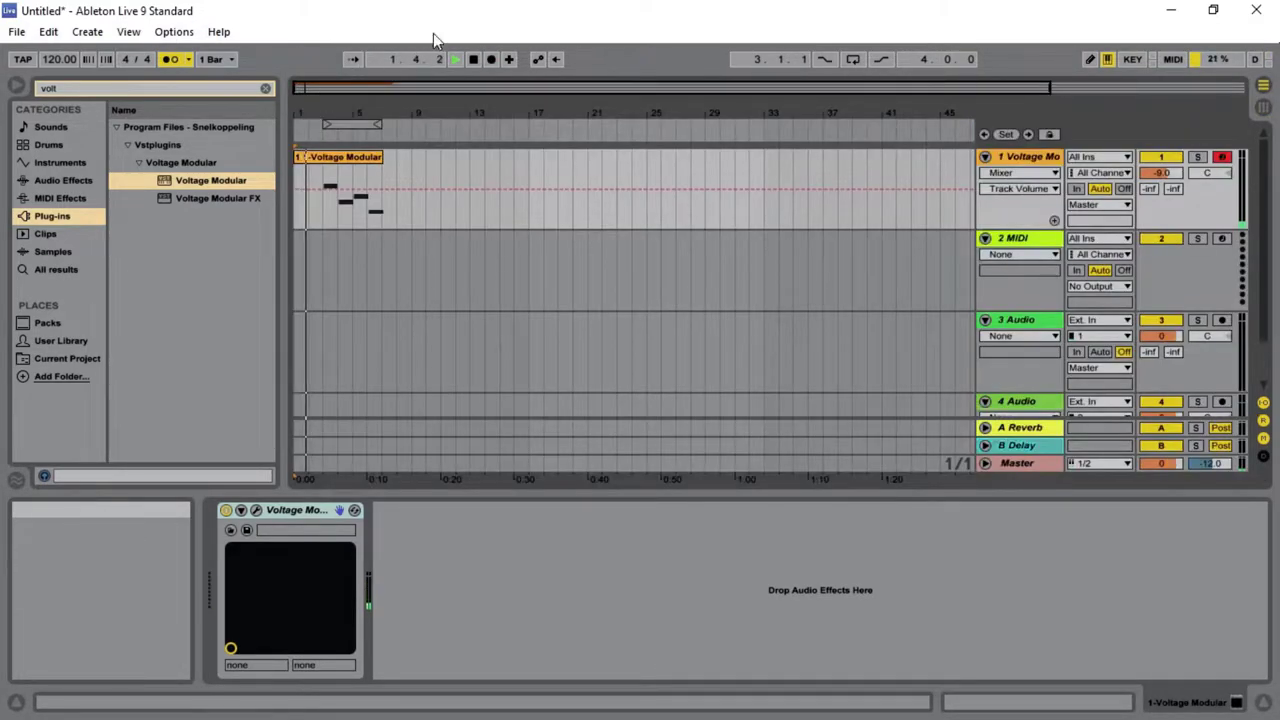
# - Trim the recorded clip's empty start up to its first note and move the clip to bar 1
pyautogui.click(362, 86)
pyautogui.moveTo(365, 85); pyautogui.dragTo(325, 91)
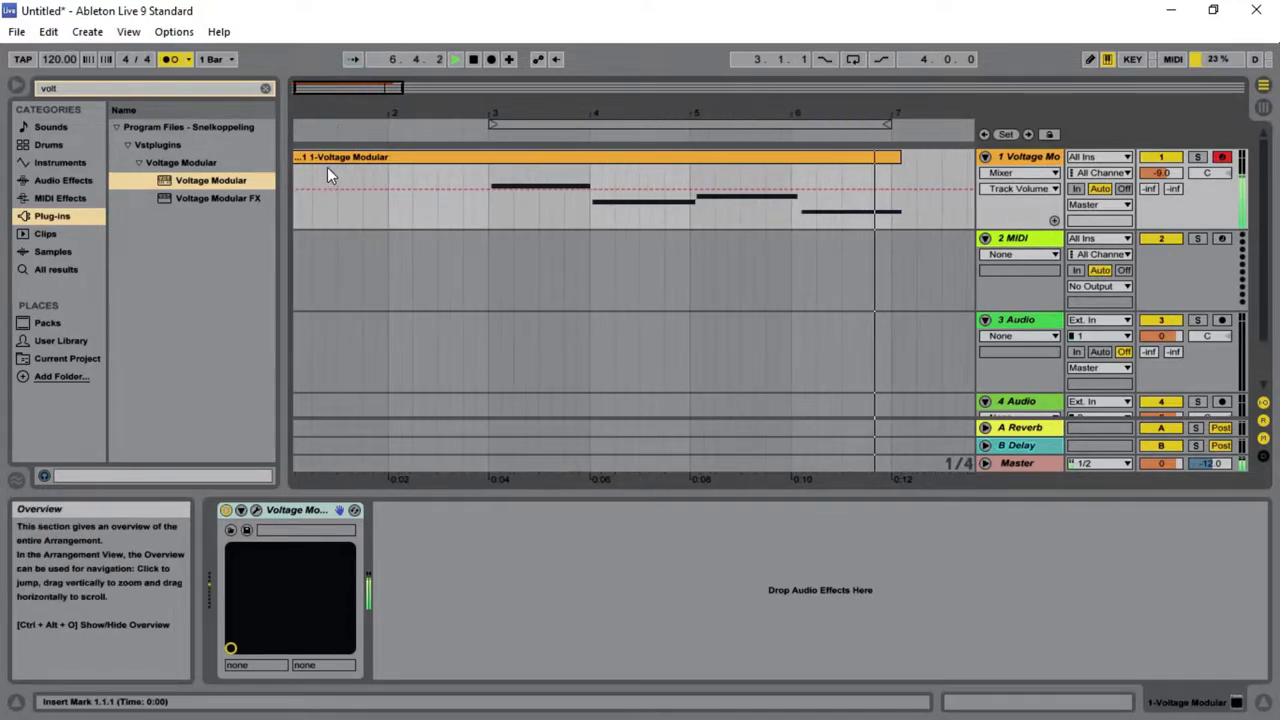
pyautogui.moveTo(297, 157); pyautogui.dragTo(490, 157)
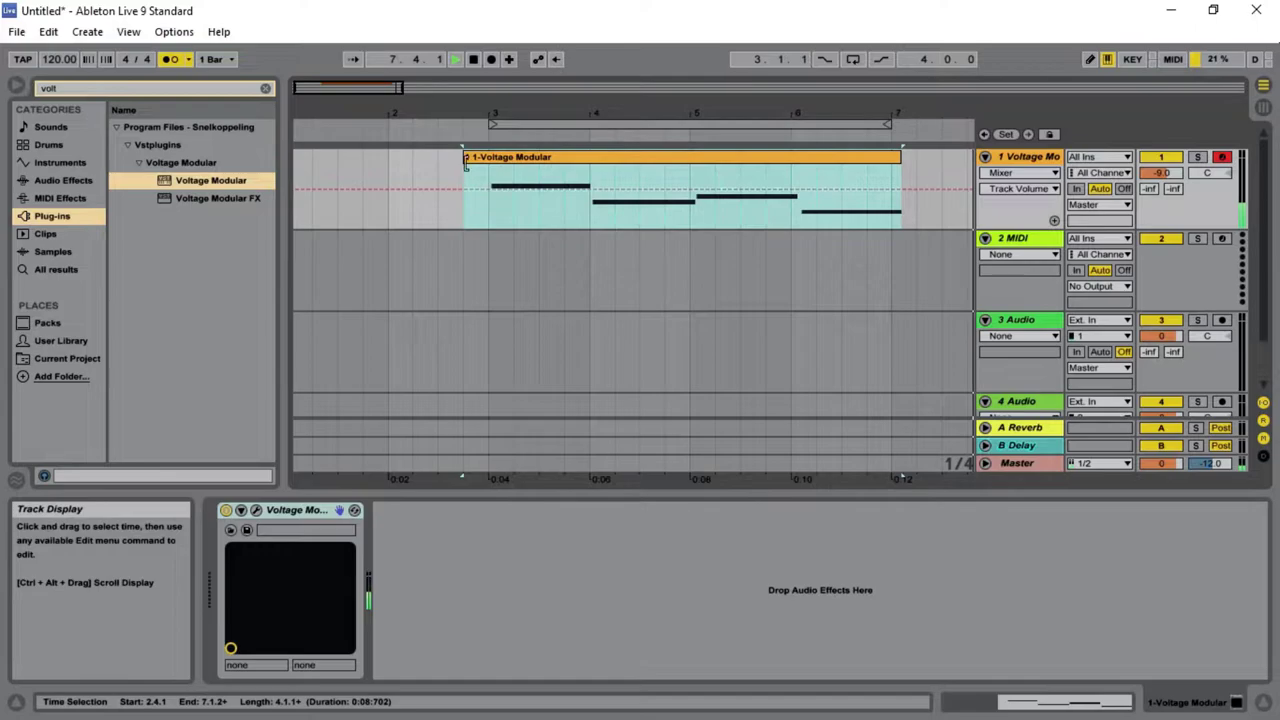
pyautogui.moveTo(512, 168); pyautogui.dragTo(329, 155)
pyautogui.click(512, 116)
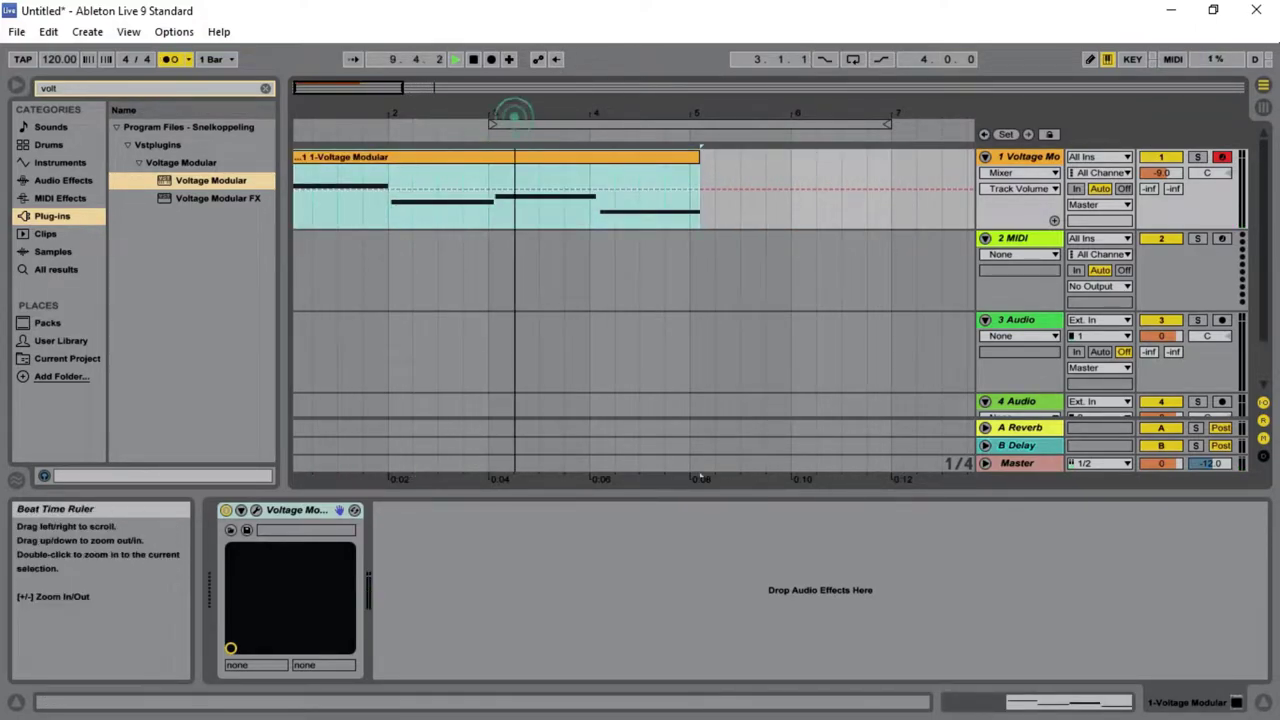
pyautogui.moveTo(700, 478)
pyautogui.mouseDown()
pyautogui.moveTo(704, 466)
pyautogui.moveTo(710, 478)
pyautogui.mouseUp()
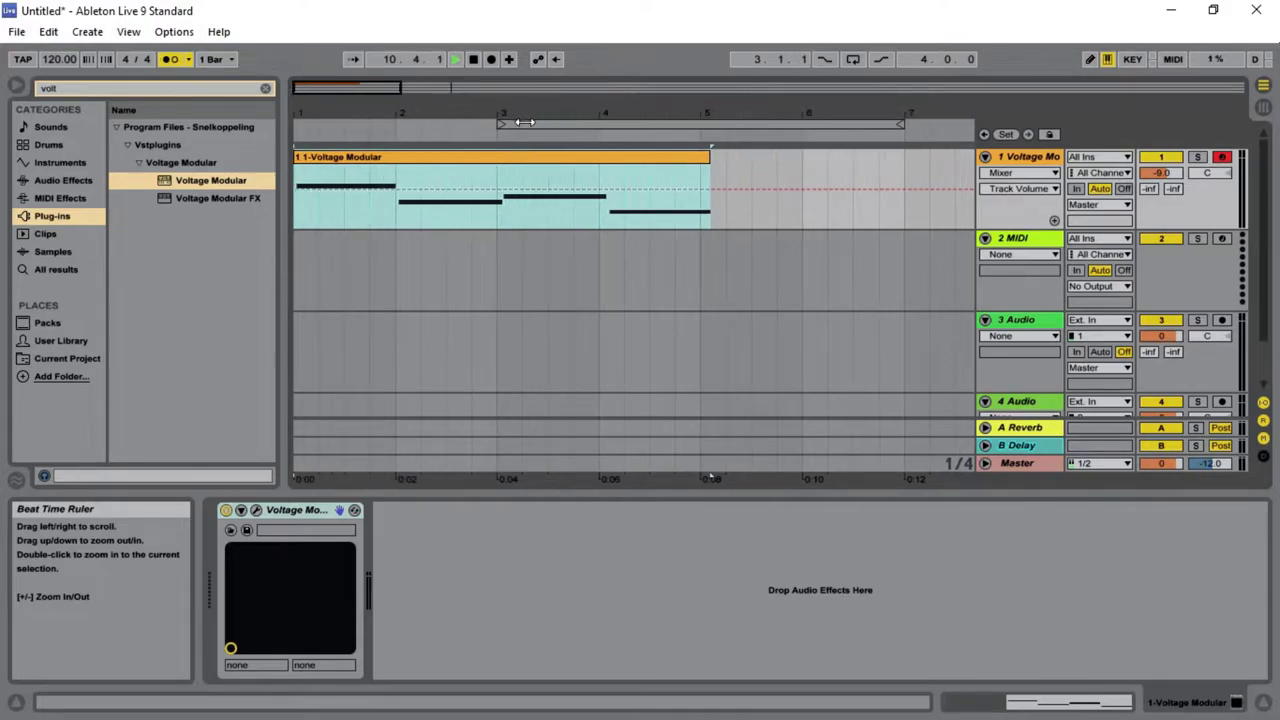
# - Loop the arrangement over the four bars starting at 1.1.1 and turn off the metronome
pyautogui.moveTo(525, 122); pyautogui.dragTo(303, 106)
pyautogui.click(166, 58)
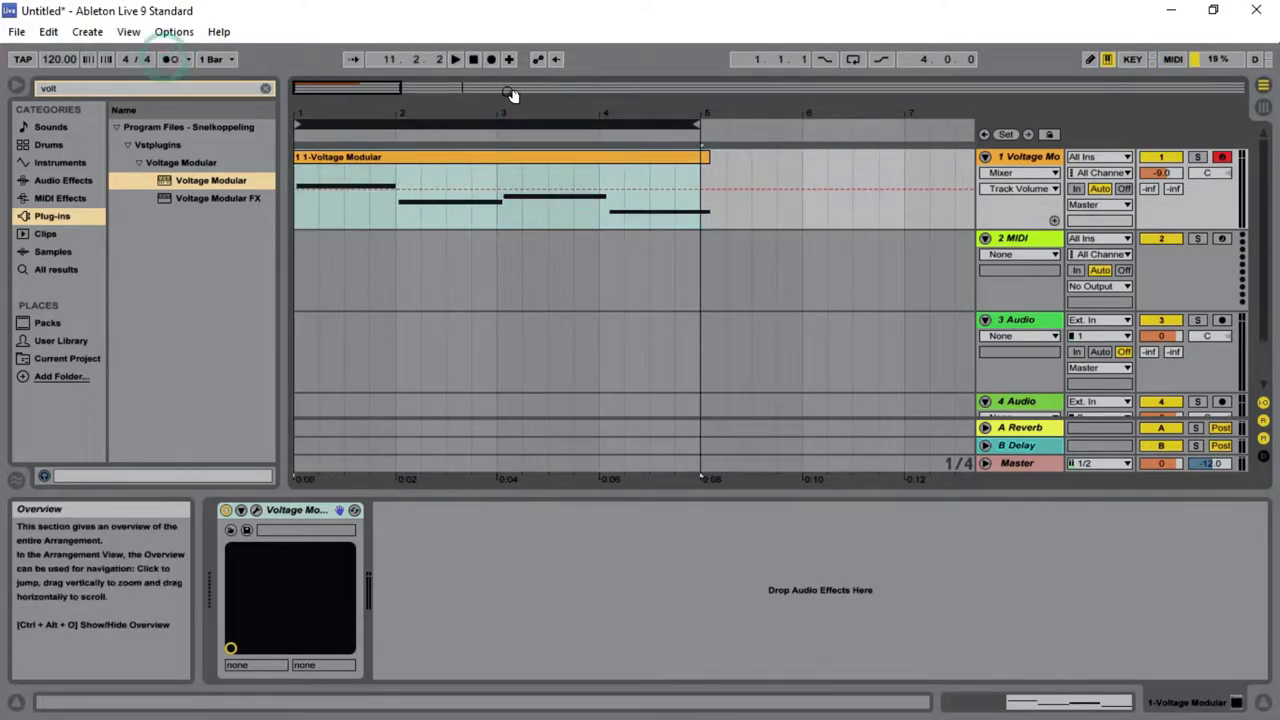
pyautogui.click(851, 59)
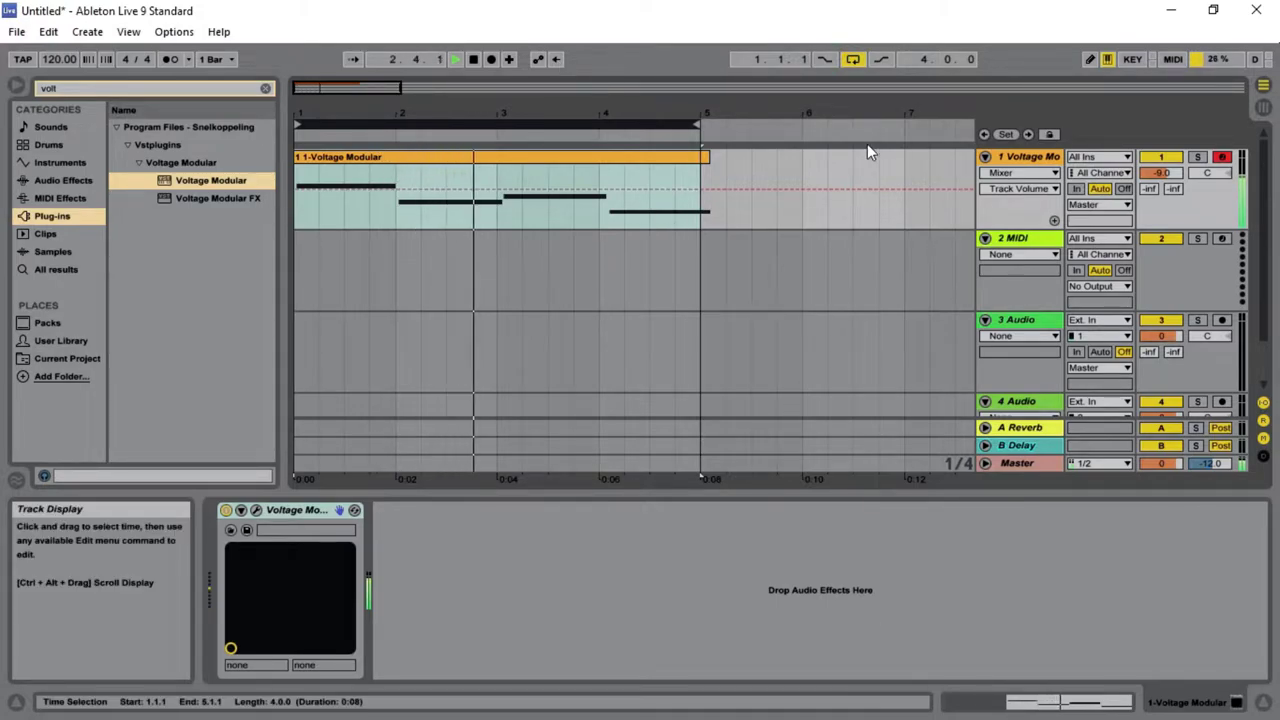
# - Open the Voltage Modular clip's notes and quantize all of them with the current settings
pyautogui.doubleClick(589, 164)
pyautogui.moveTo(1215, 557); pyautogui.dragTo(803, 623)
pyautogui.rightClick(880, 591)
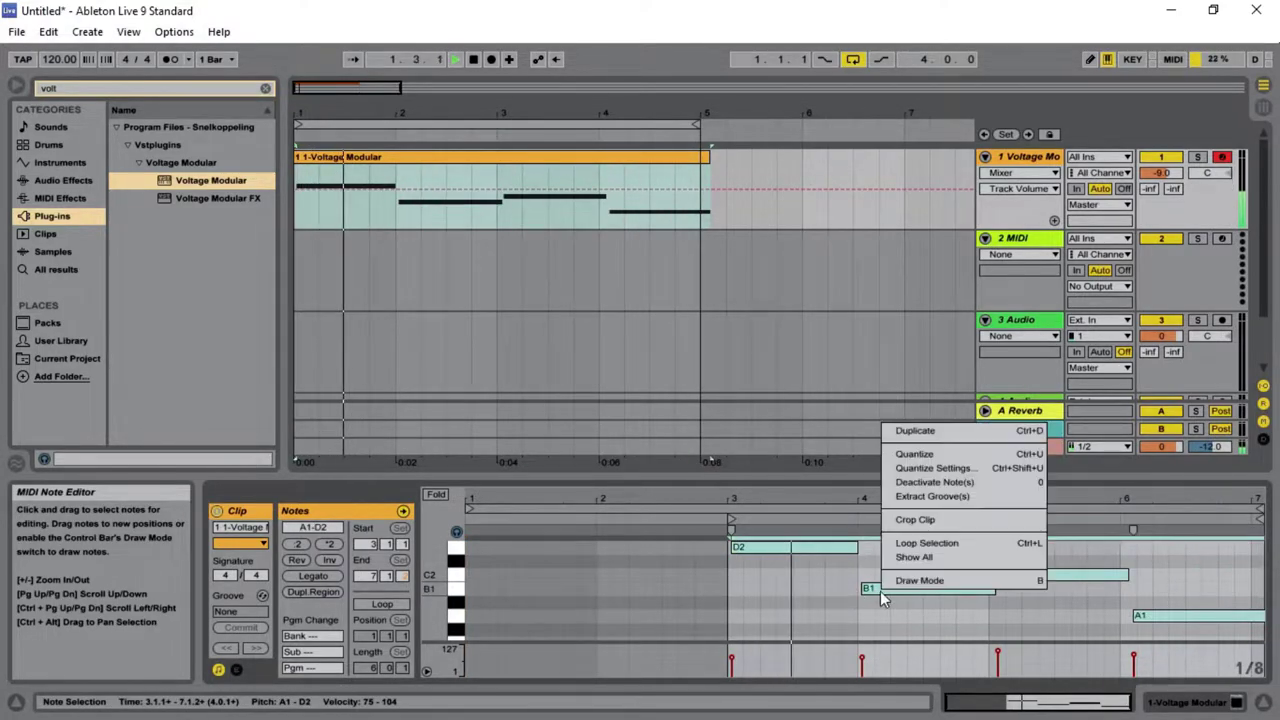
pyautogui.click(959, 455)
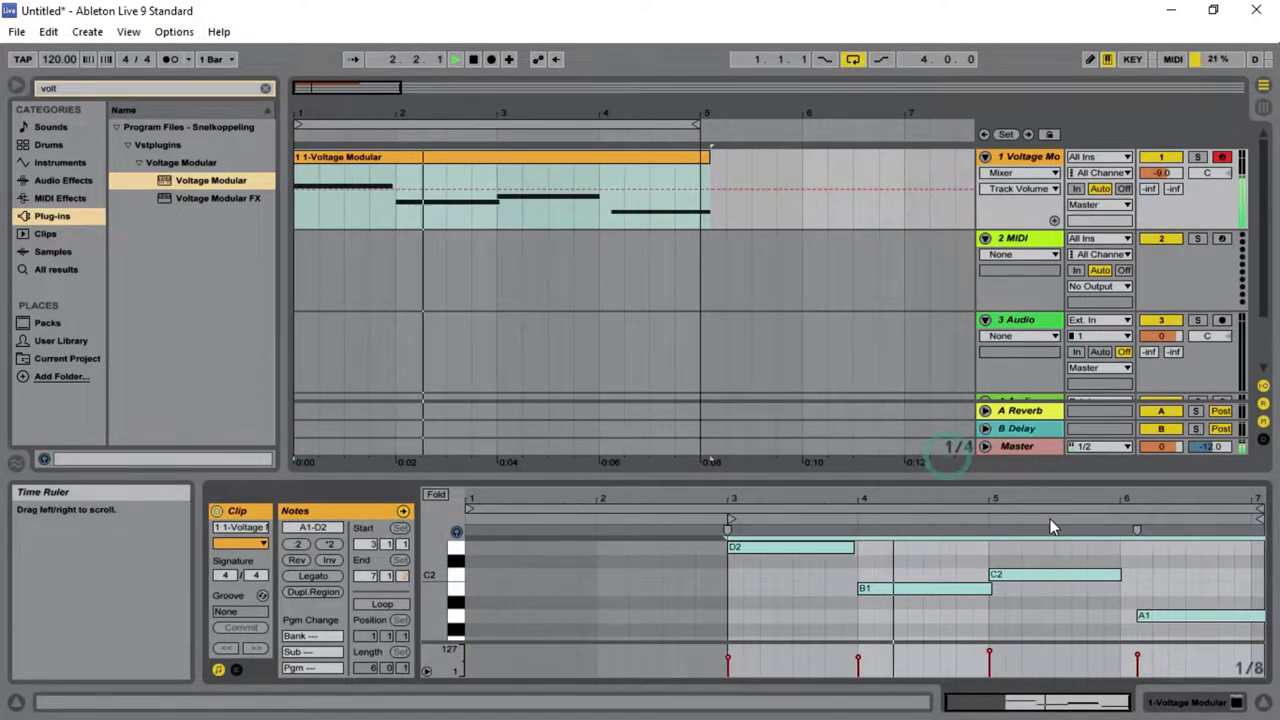
# - Try to move the final A1 note back to the start of bar 6
pyautogui.click(1106, 620)
pyautogui.moveTo(1159, 628); pyautogui.dragTo(1148, 627)
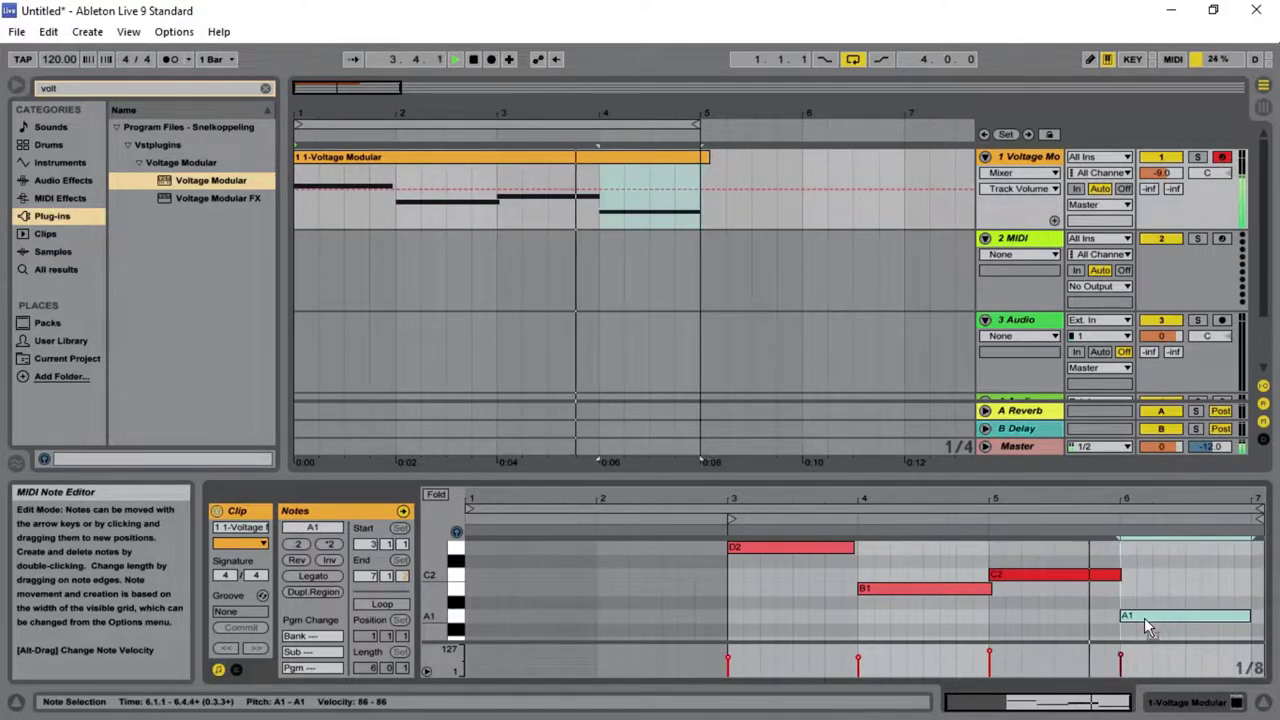
pyautogui.press('Right')
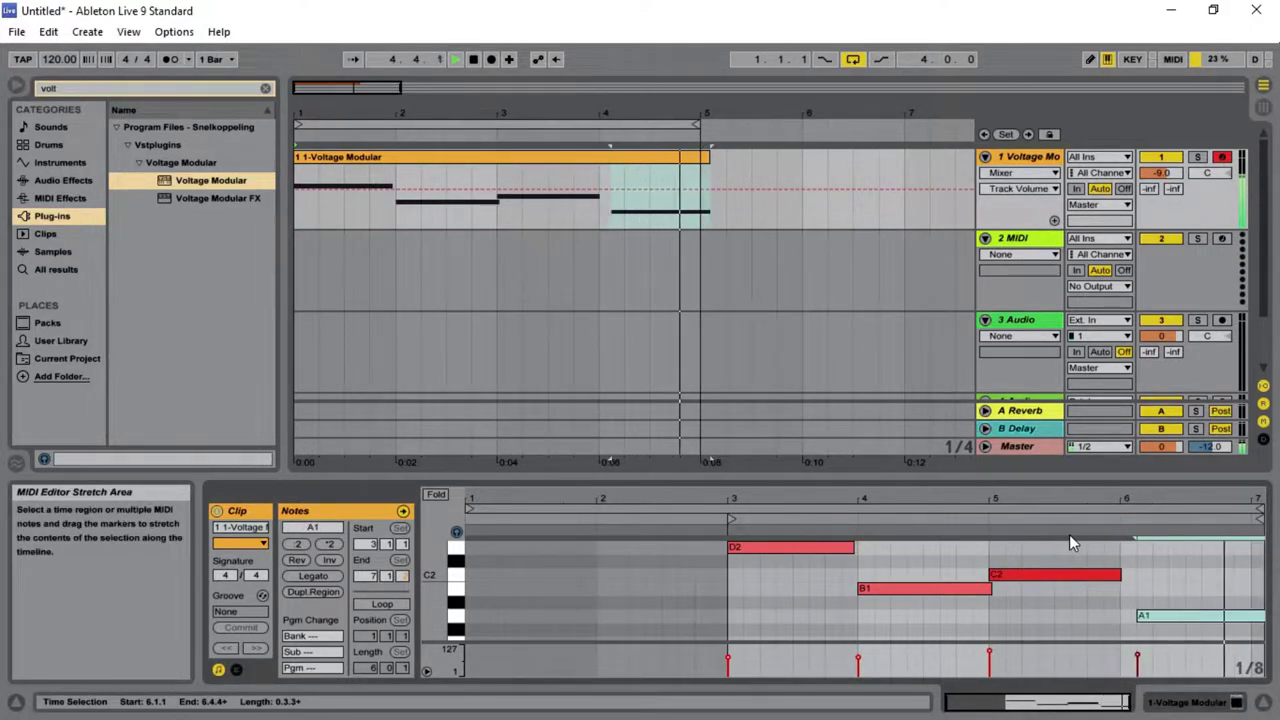
# - Quantize the start of the final A1 note to 1/4
pyautogui.click(1217, 619)
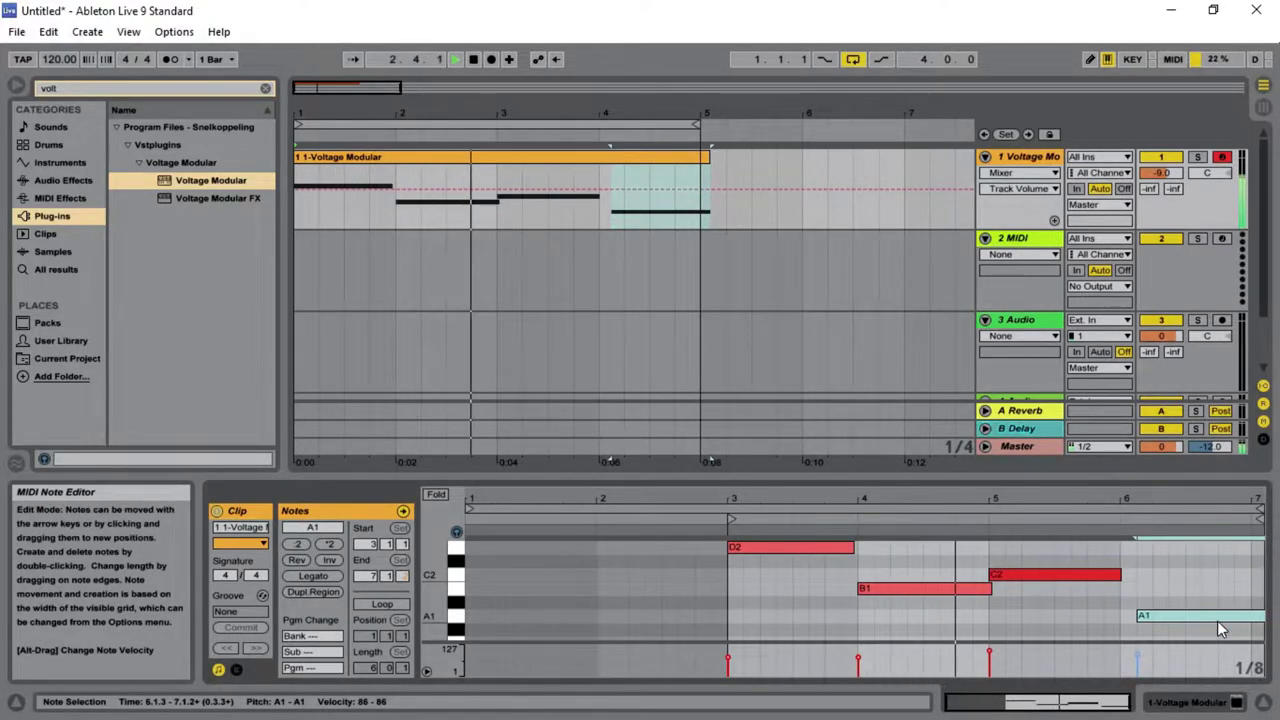
pyautogui.rightClick(1218, 620)
pyautogui.click(1153, 496)
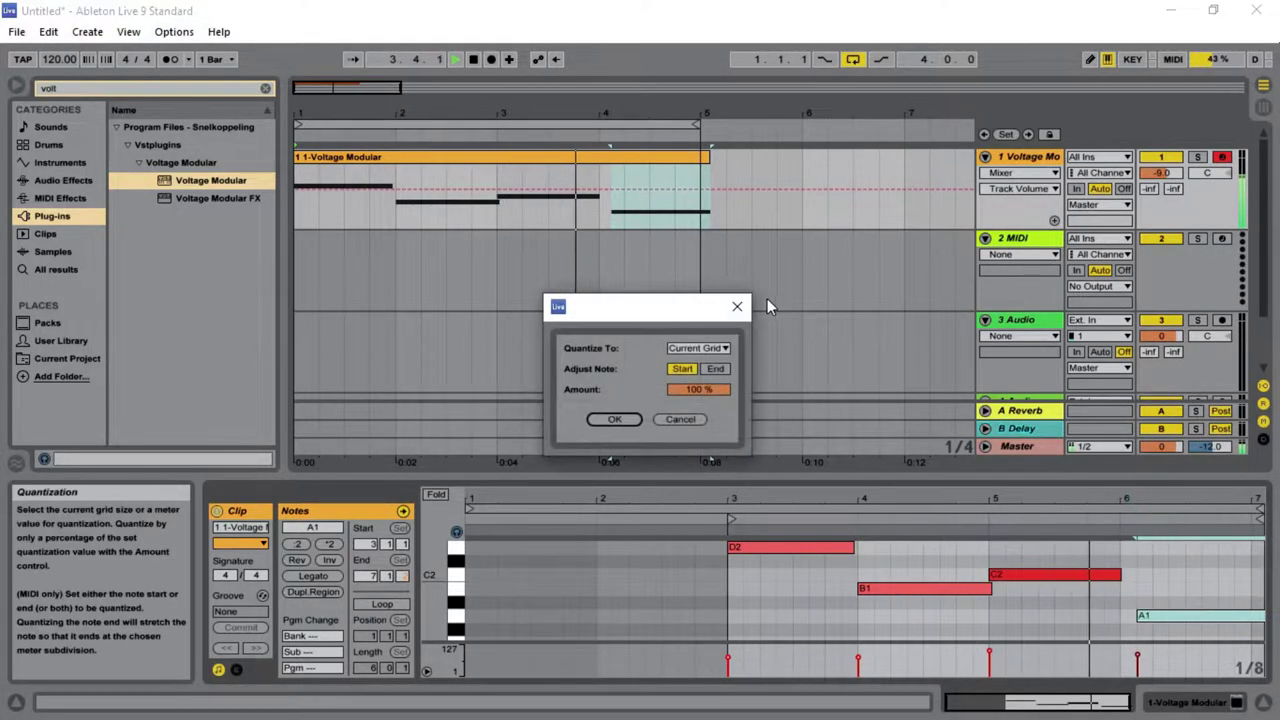
pyautogui.click(717, 350)
pyautogui.click(694, 374)
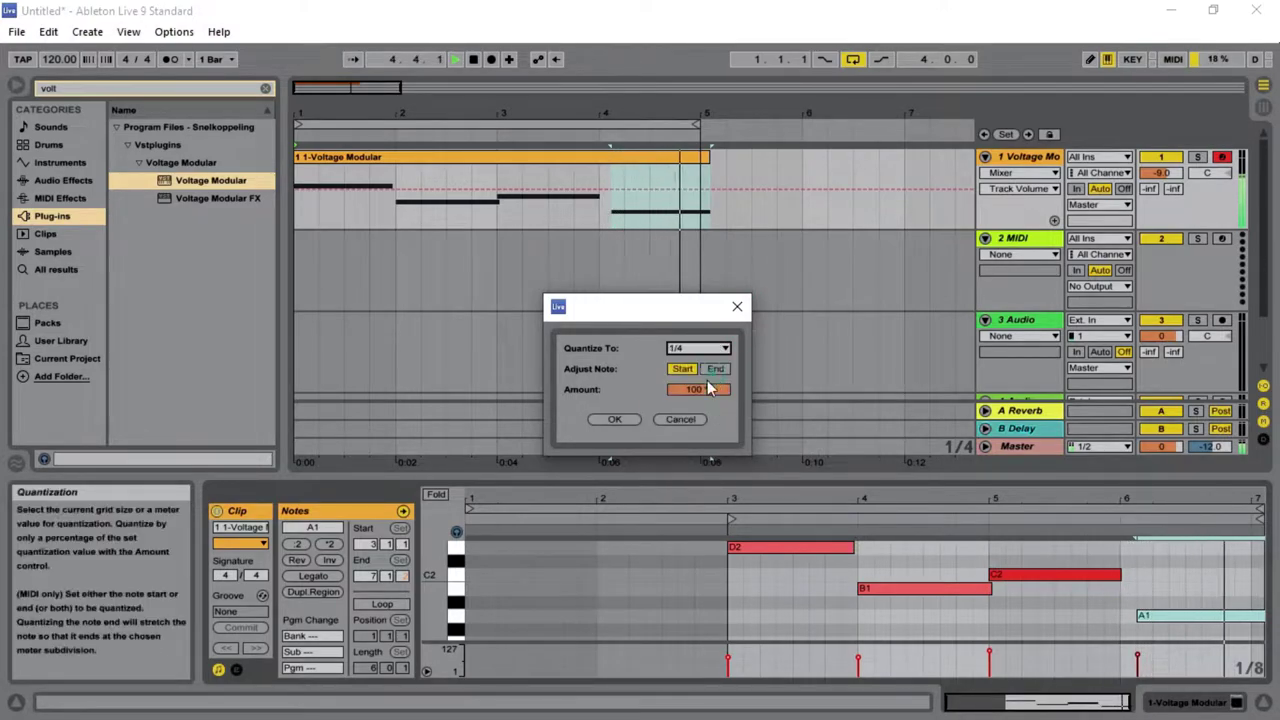
pyautogui.click(619, 419)
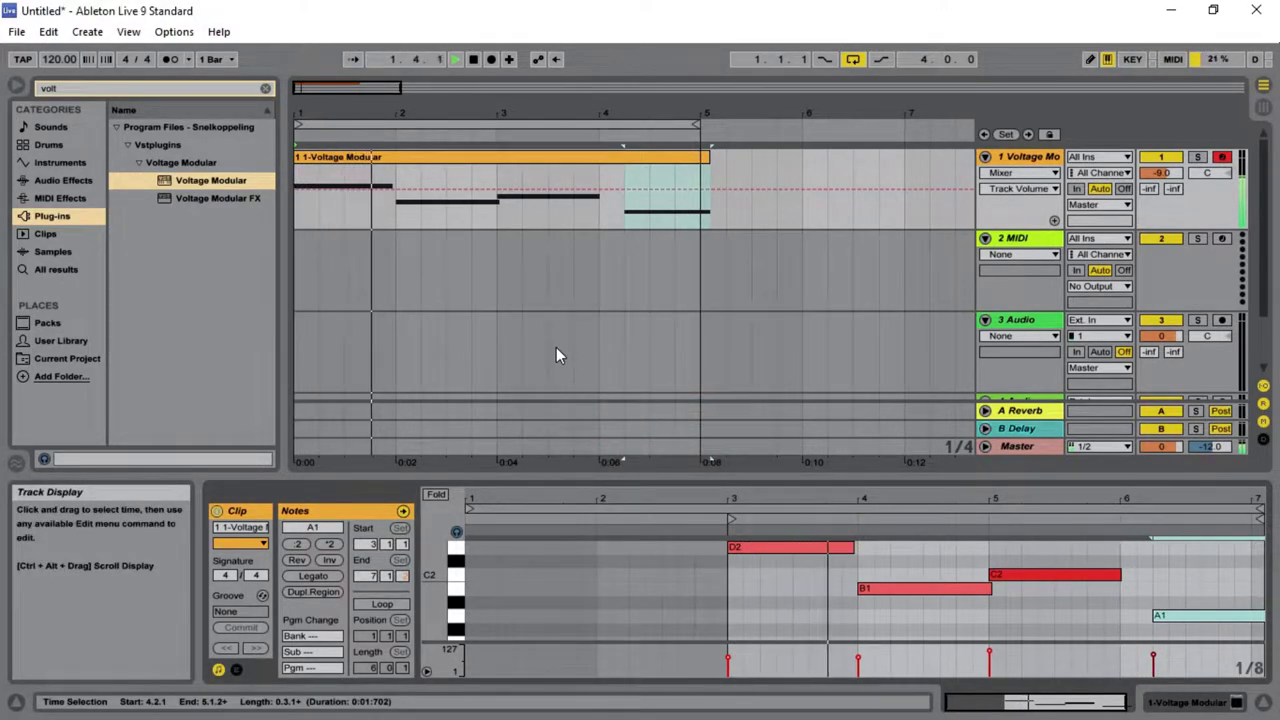
# - Apply the 1/4 start quantization once more to the A1 note
pyautogui.hotkey('ctrl', 'a')
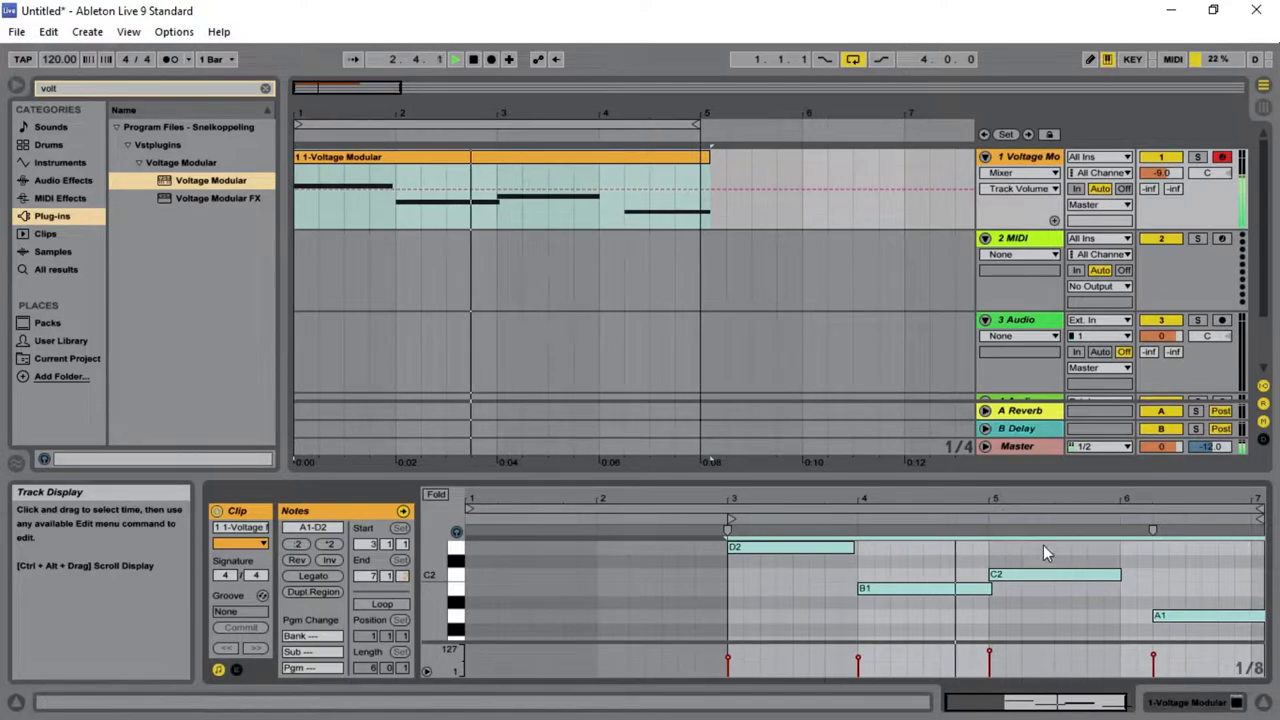
pyautogui.rightClick(1158, 617)
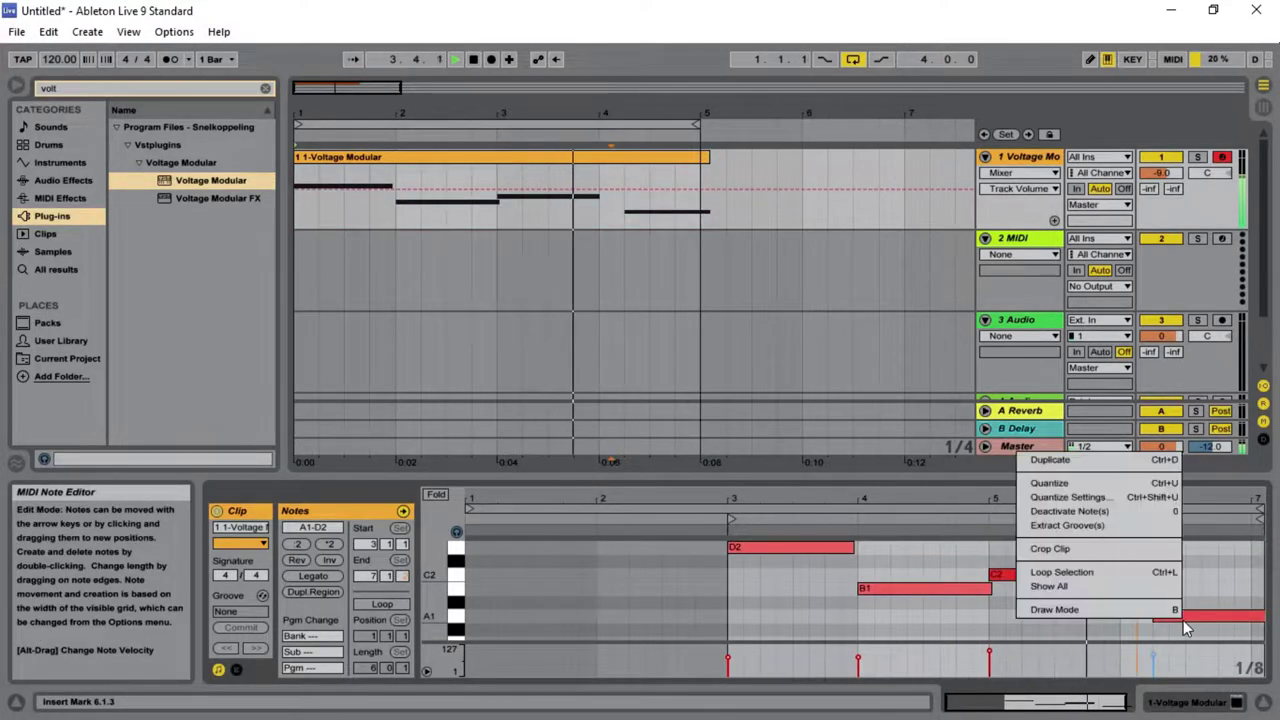
pyautogui.click(1129, 497)
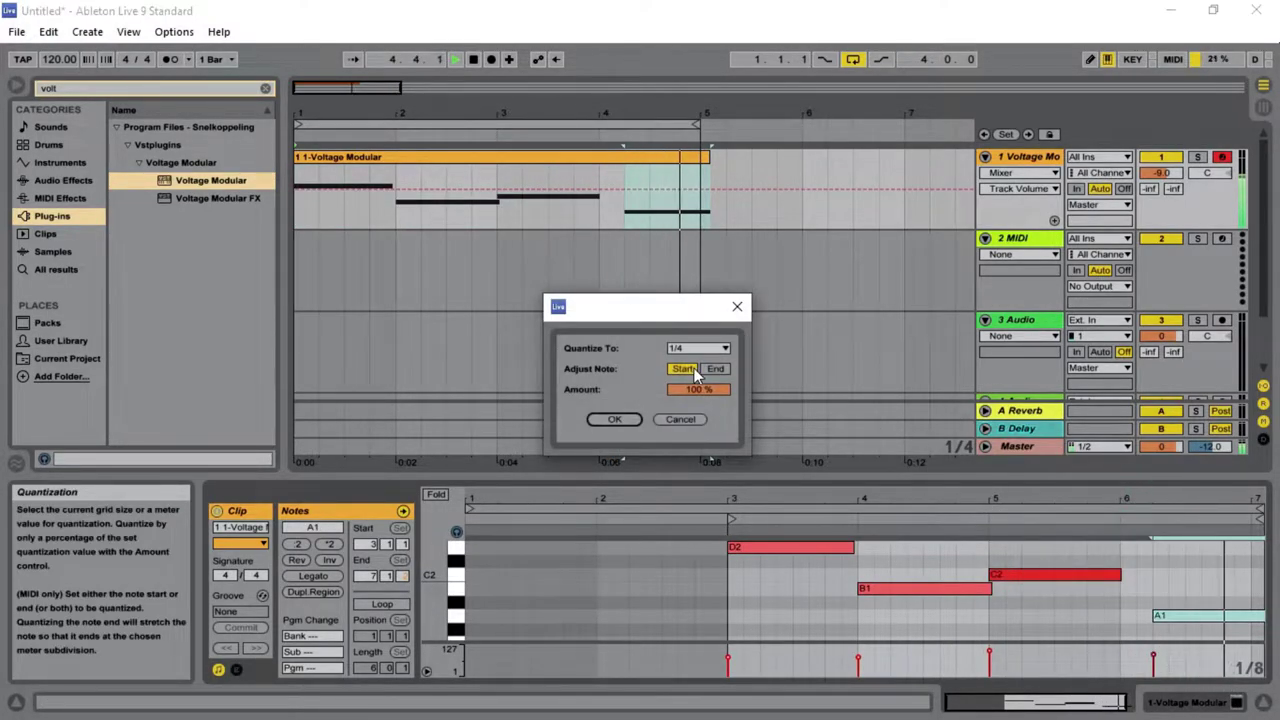
pyautogui.click(618, 419)
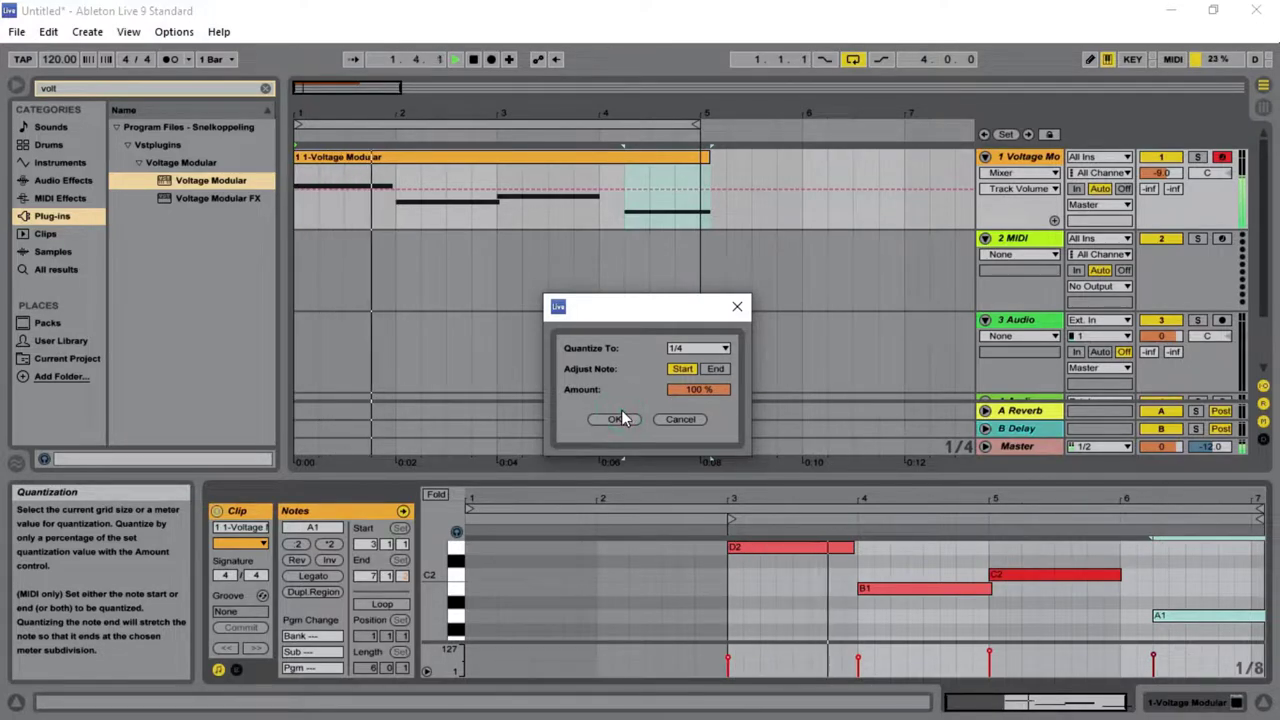
pyautogui.click(621, 422)
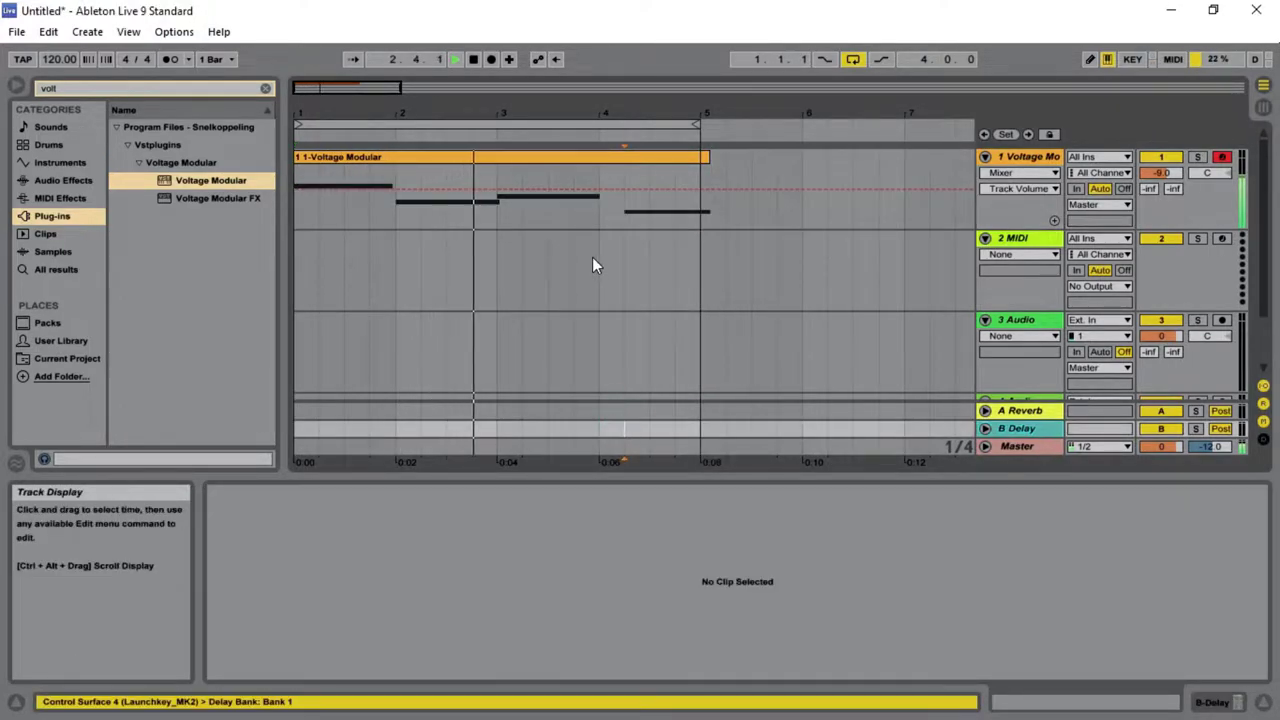
# - Reselect the clip and undo the 1/4 quantization of its final note
pyautogui.click(553, 160)
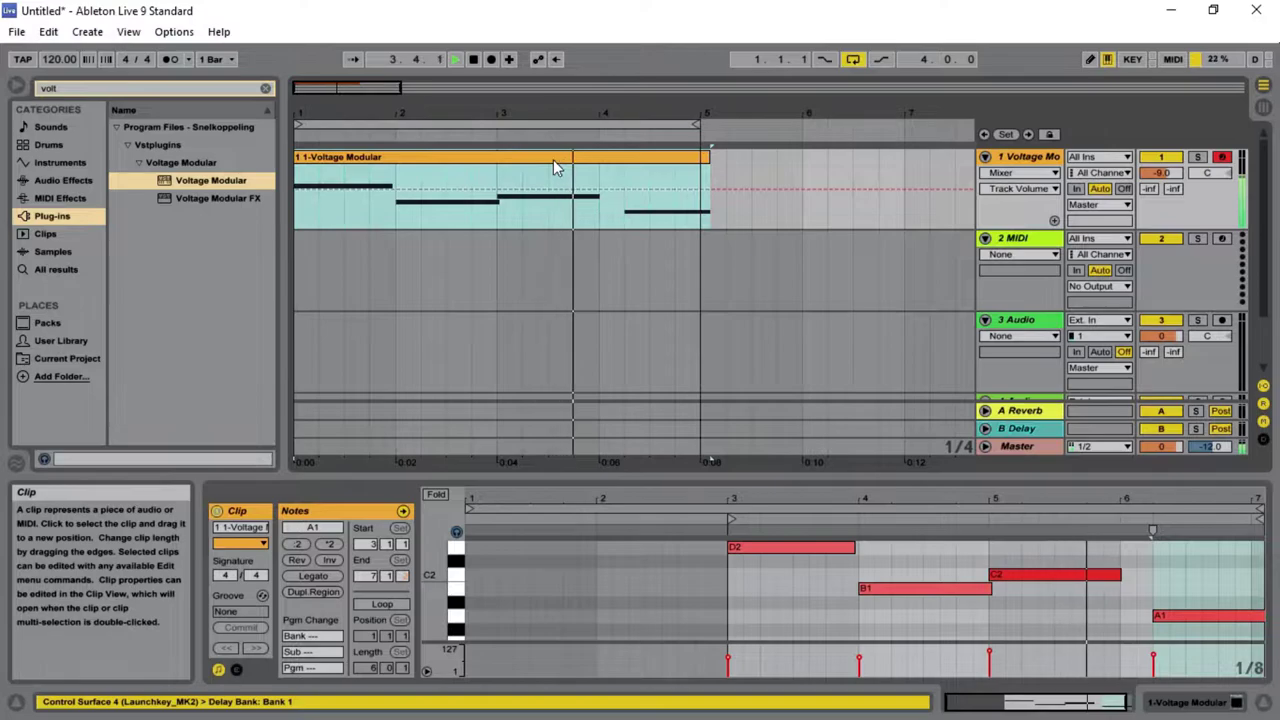
pyautogui.hotkey('ctrl', 'z')
pyautogui.hotkey('ctrl', 'z')
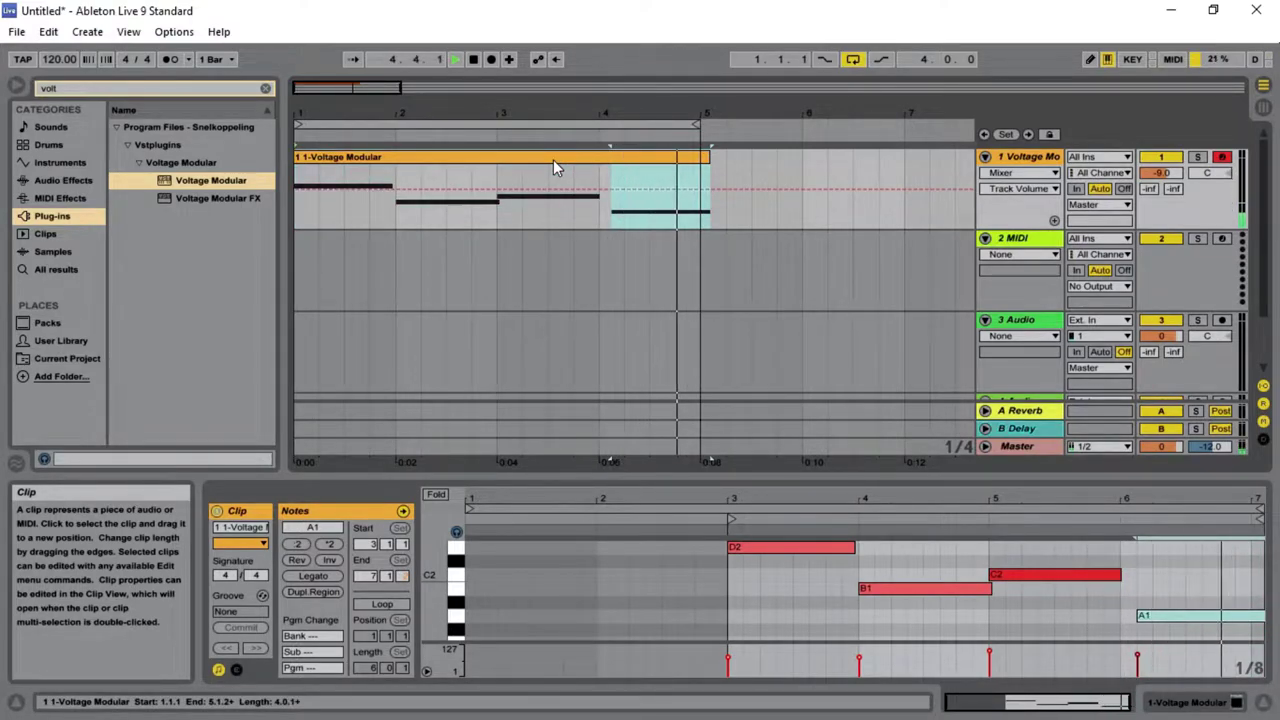
# - Quantize the start of the final A1 note to 1/8T
pyautogui.rightClick(1141, 614)
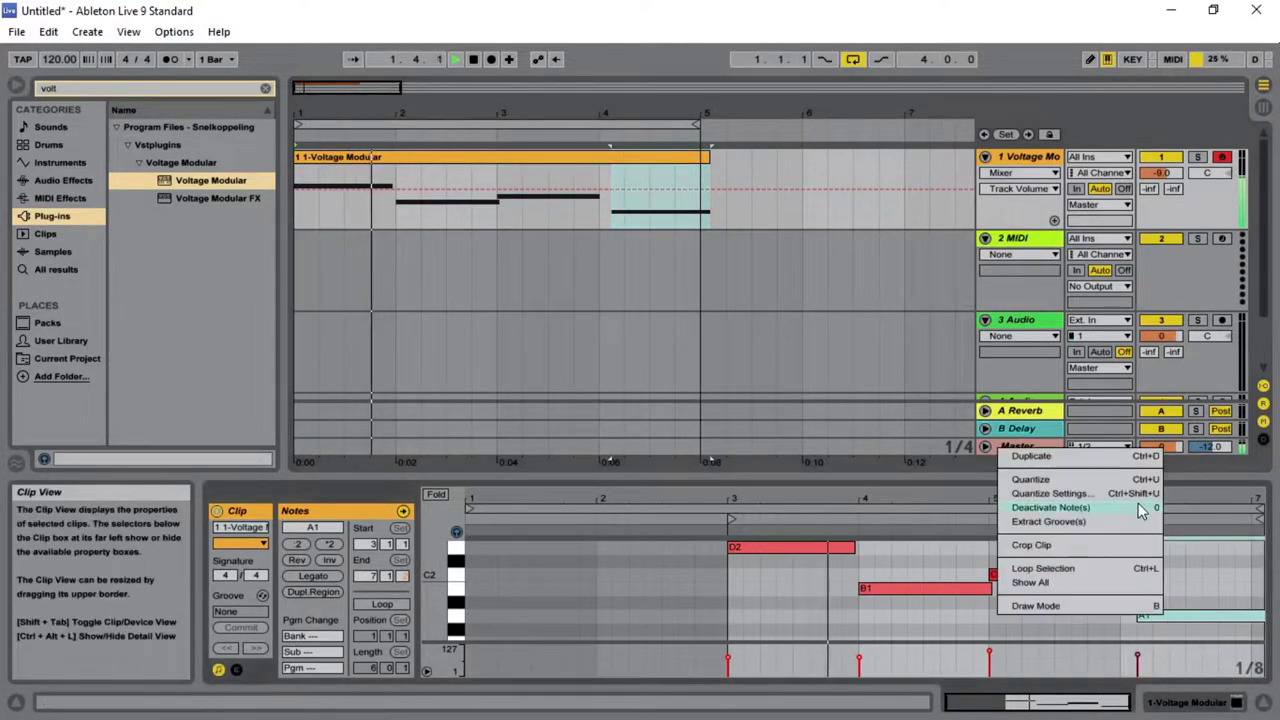
pyautogui.click(1136, 493)
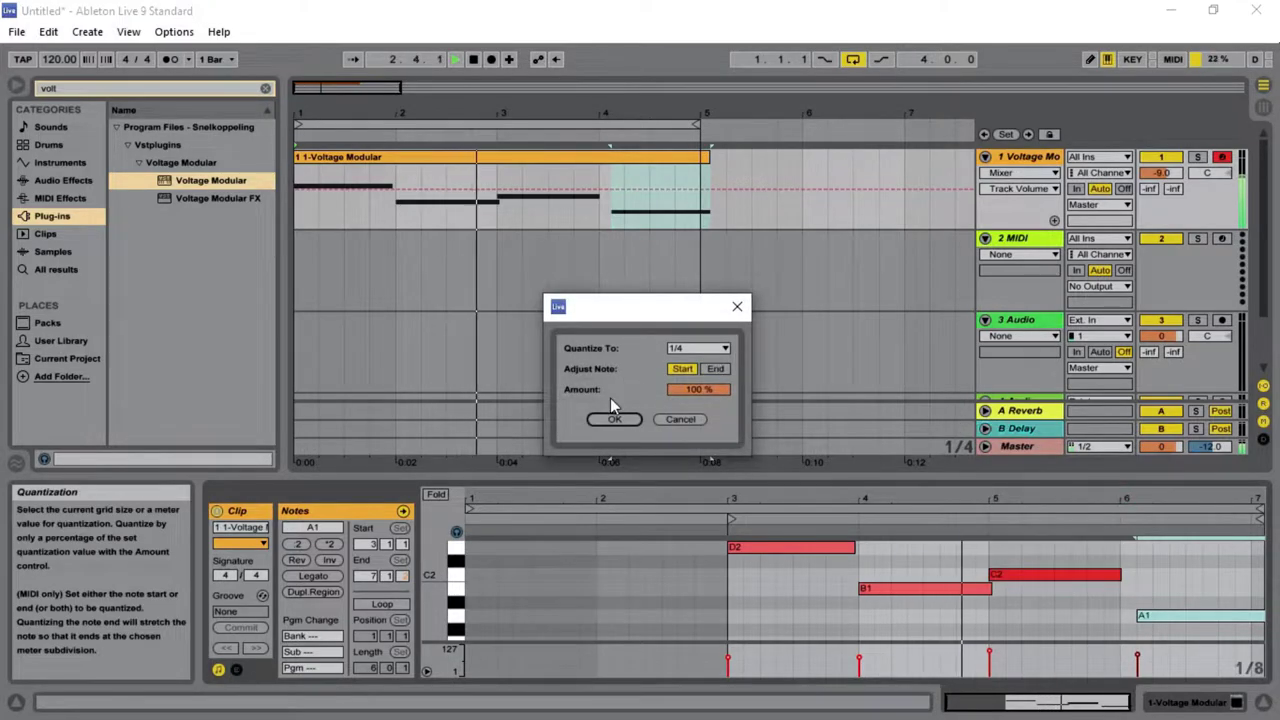
pyautogui.click(706, 345)
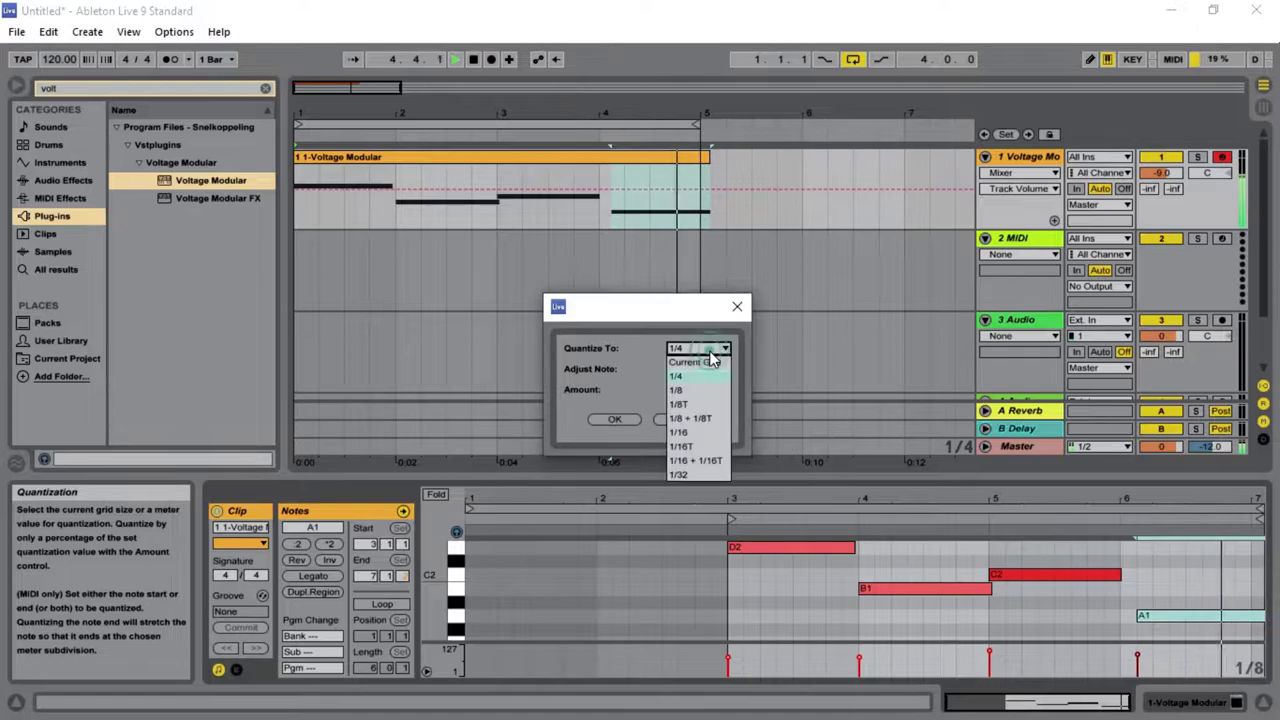
pyautogui.click(700, 390)
pyautogui.click(616, 419)
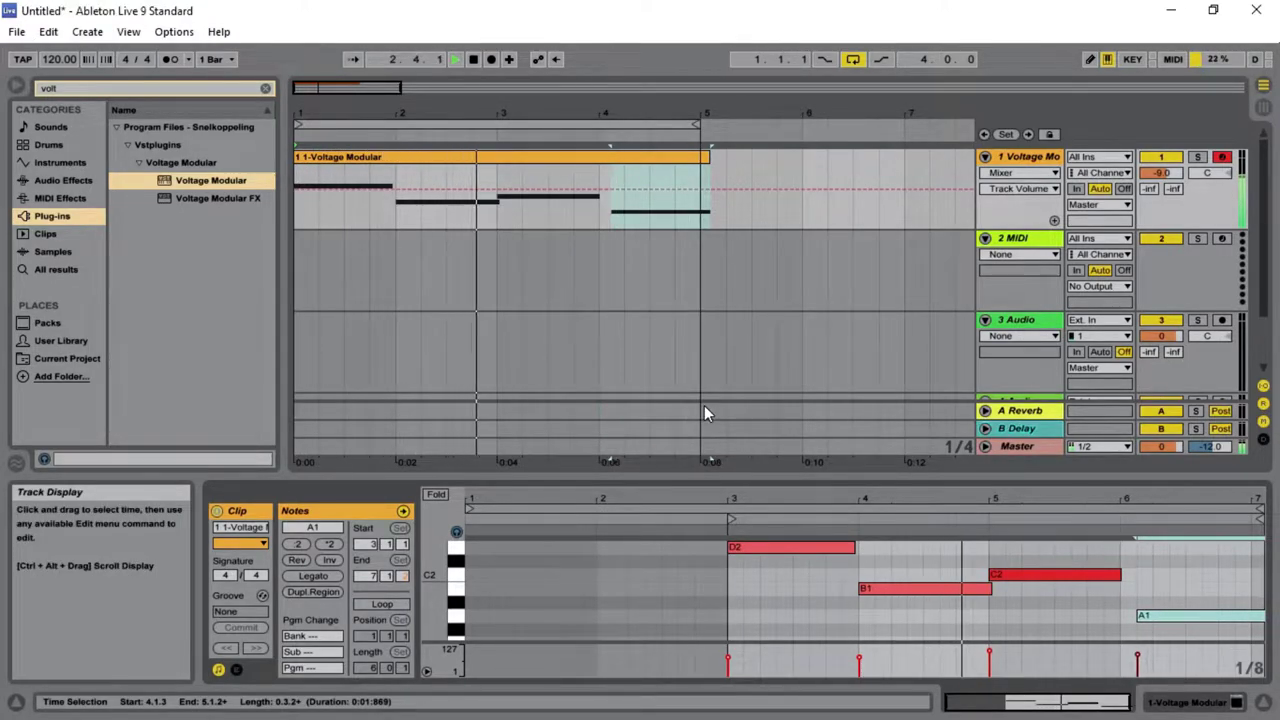
# - Quantize the start of the final A1 note to 1/16
pyautogui.rightClick(1163, 614)
pyautogui.click(1086, 486)
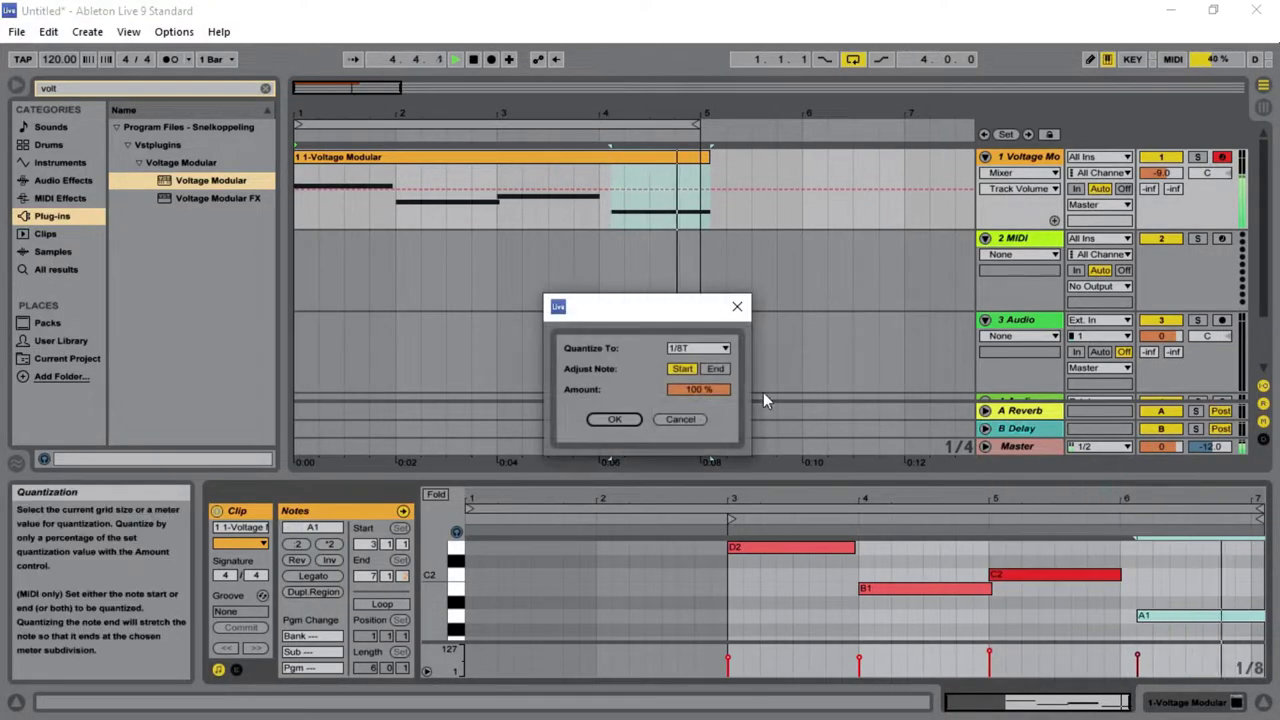
pyautogui.click(697, 348)
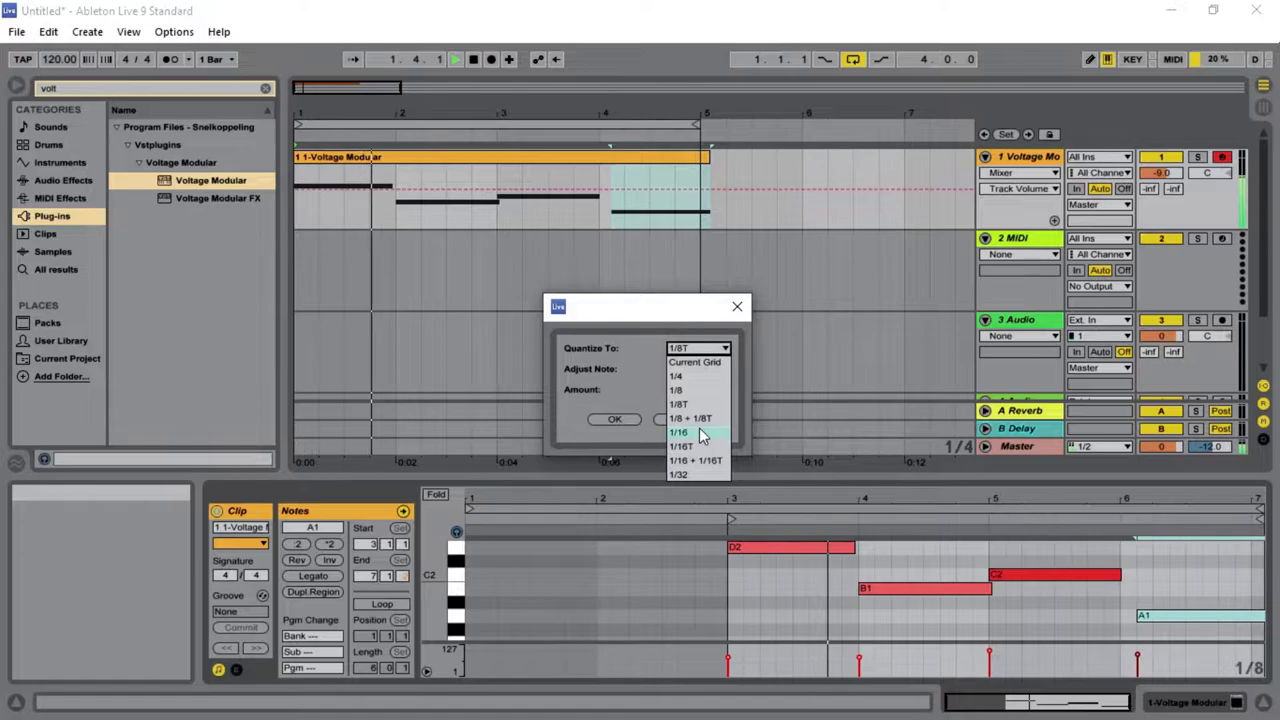
pyautogui.click(704, 447)
pyautogui.click(617, 418)
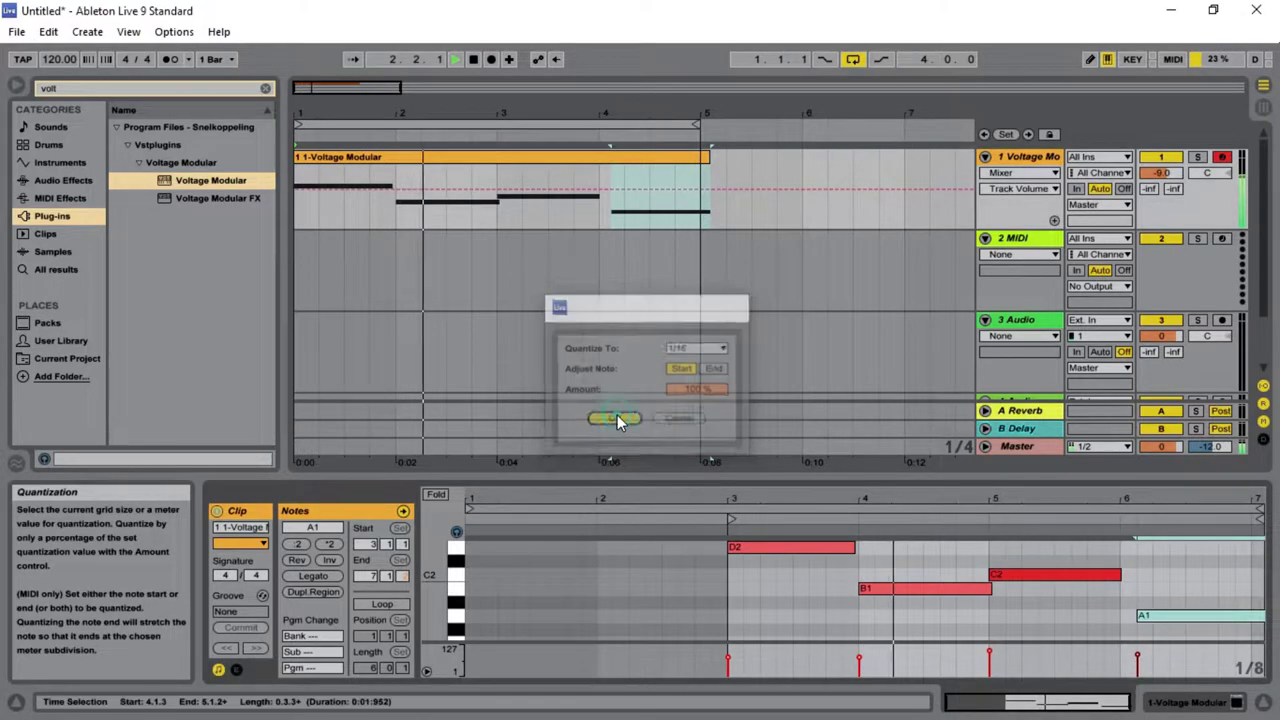
# - Quantize the start of the final A1 note to 1/16T
pyautogui.rightClick(1168, 612)
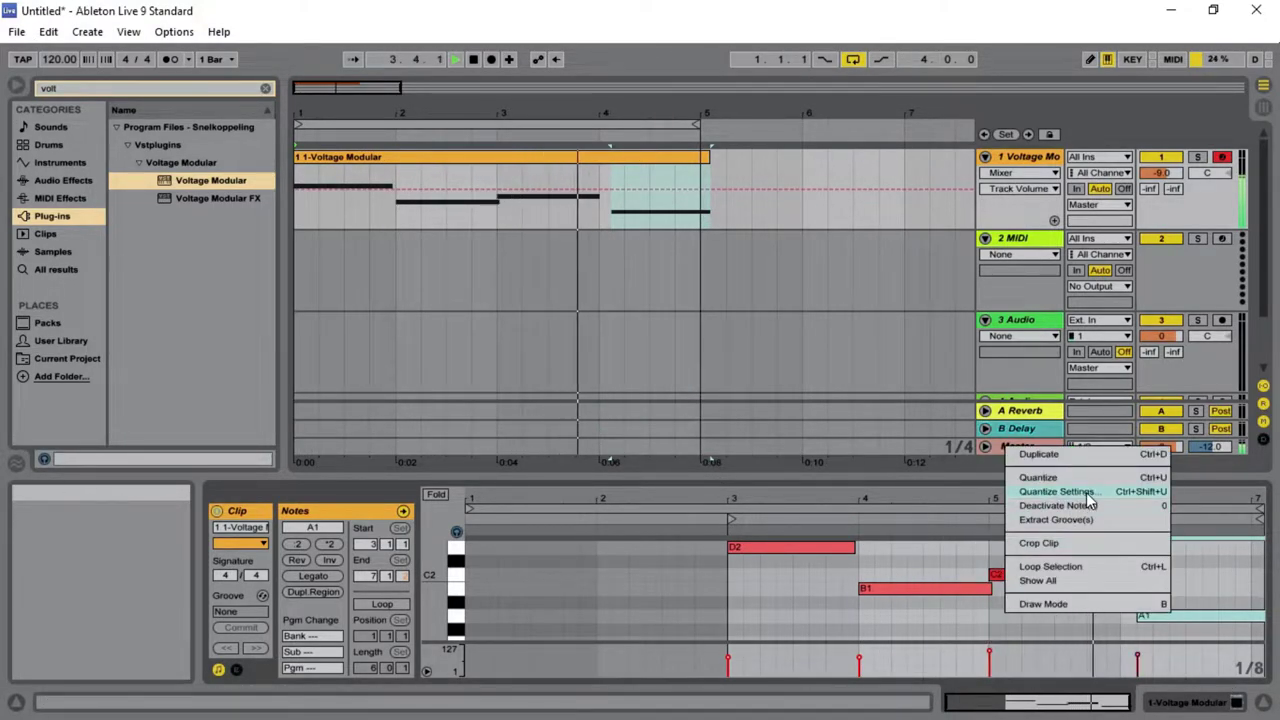
pyautogui.click(1056, 491)
pyautogui.click(697, 348)
pyautogui.click(695, 350)
pyautogui.click(695, 350)
pyautogui.click(721, 455)
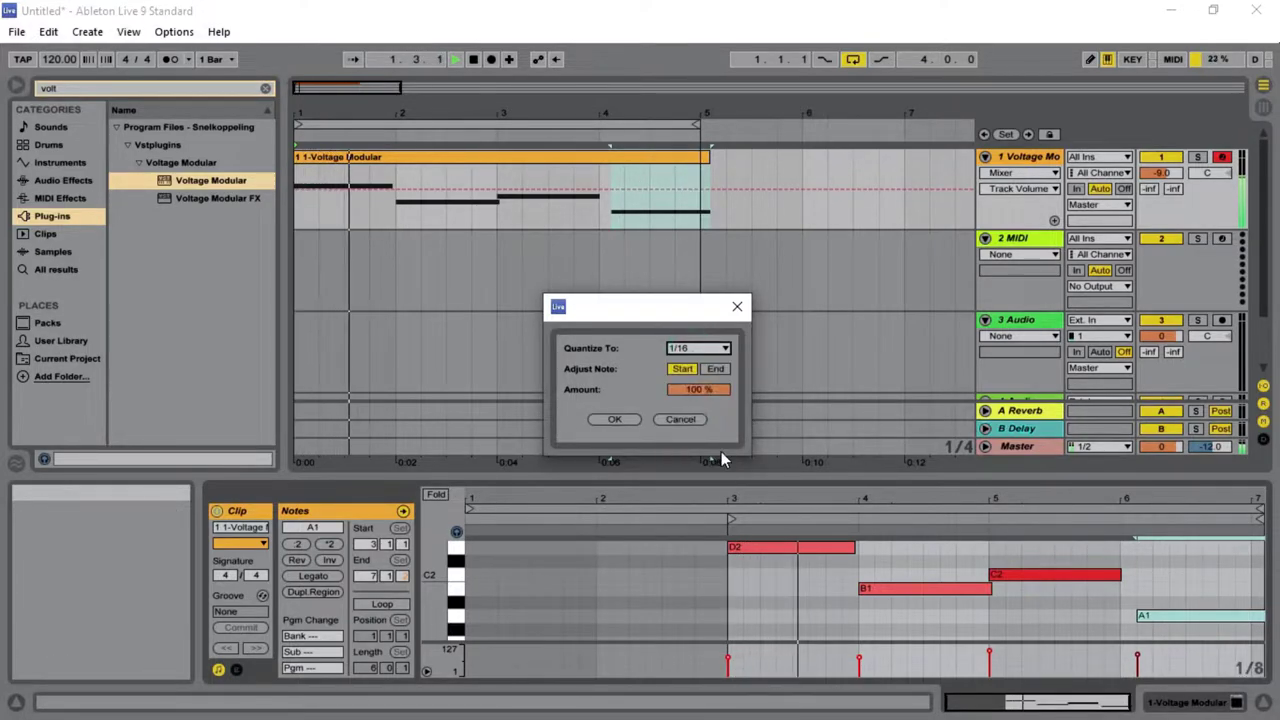
pyautogui.click(614, 419)
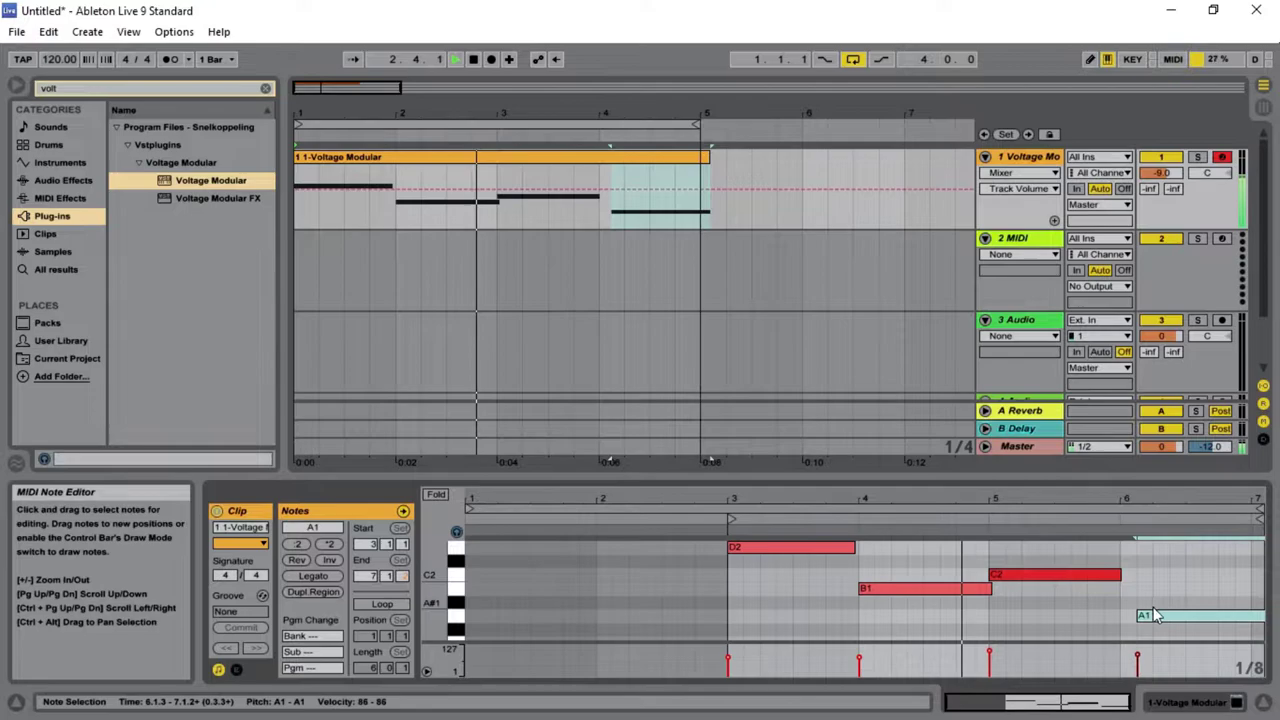
# - Quantize the start of the final A1 note to 1/32
pyautogui.rightClick(985, 606)
pyautogui.click(1095, 494)
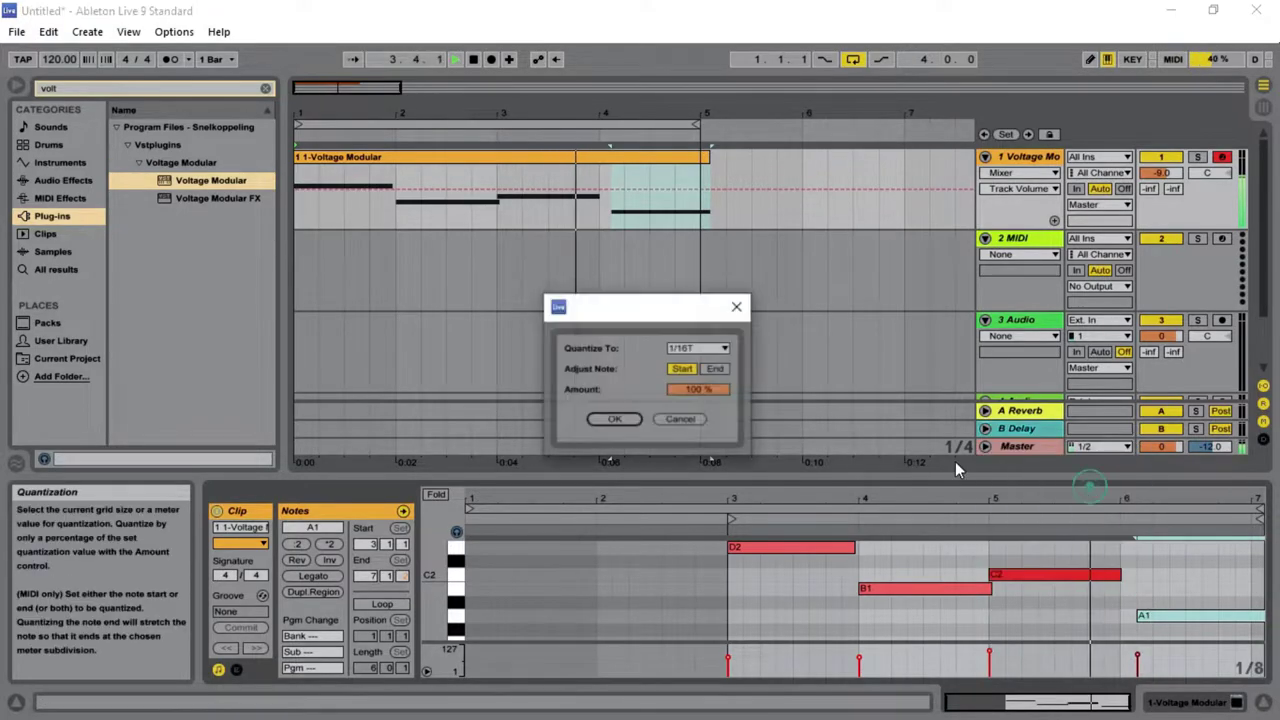
pyautogui.click(722, 350)
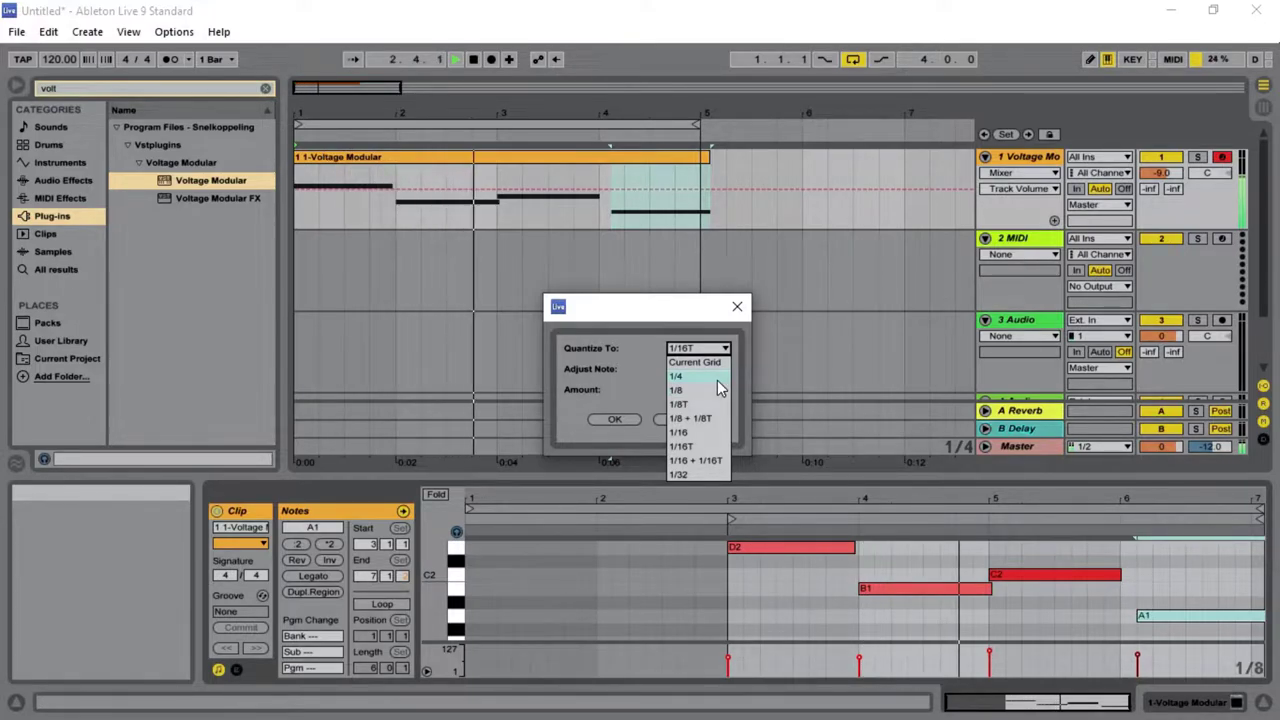
pyautogui.click(730, 473)
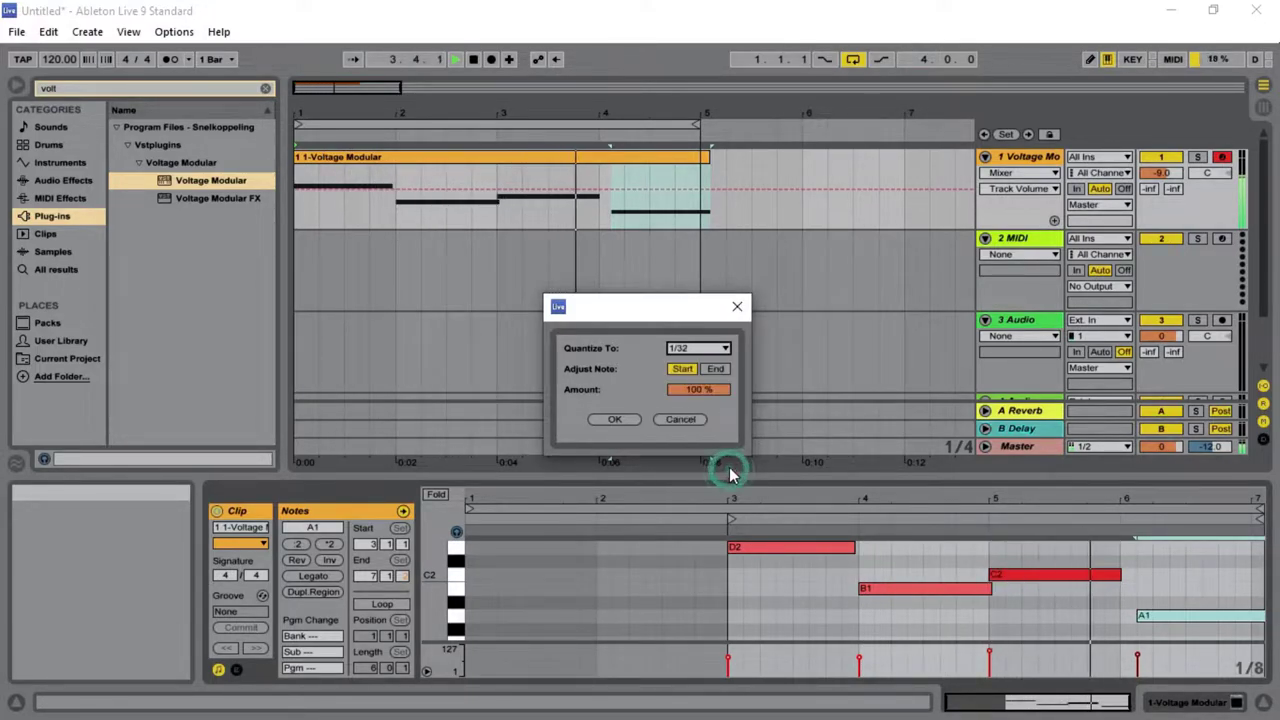
pyautogui.click(628, 419)
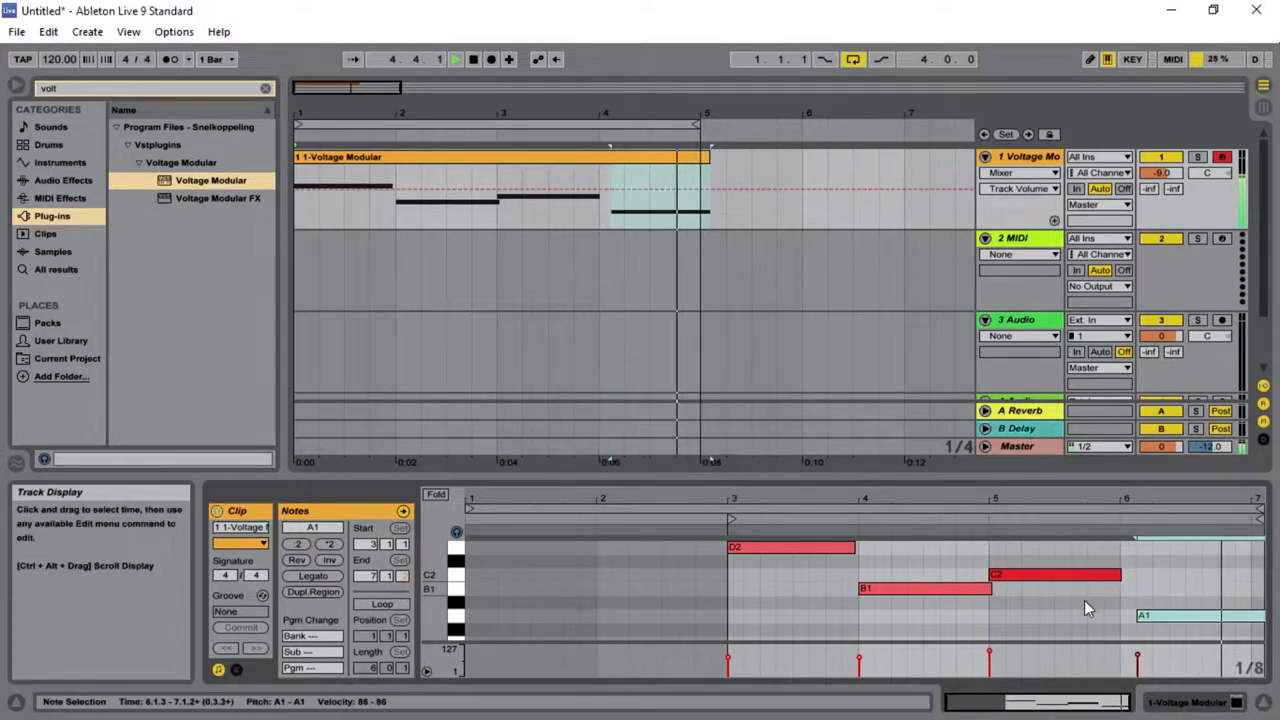
# - Try quantizing the start of the final A1 note to 1/4, and undo it
pyautogui.rightClick(1149, 623)
pyautogui.click(1072, 496)
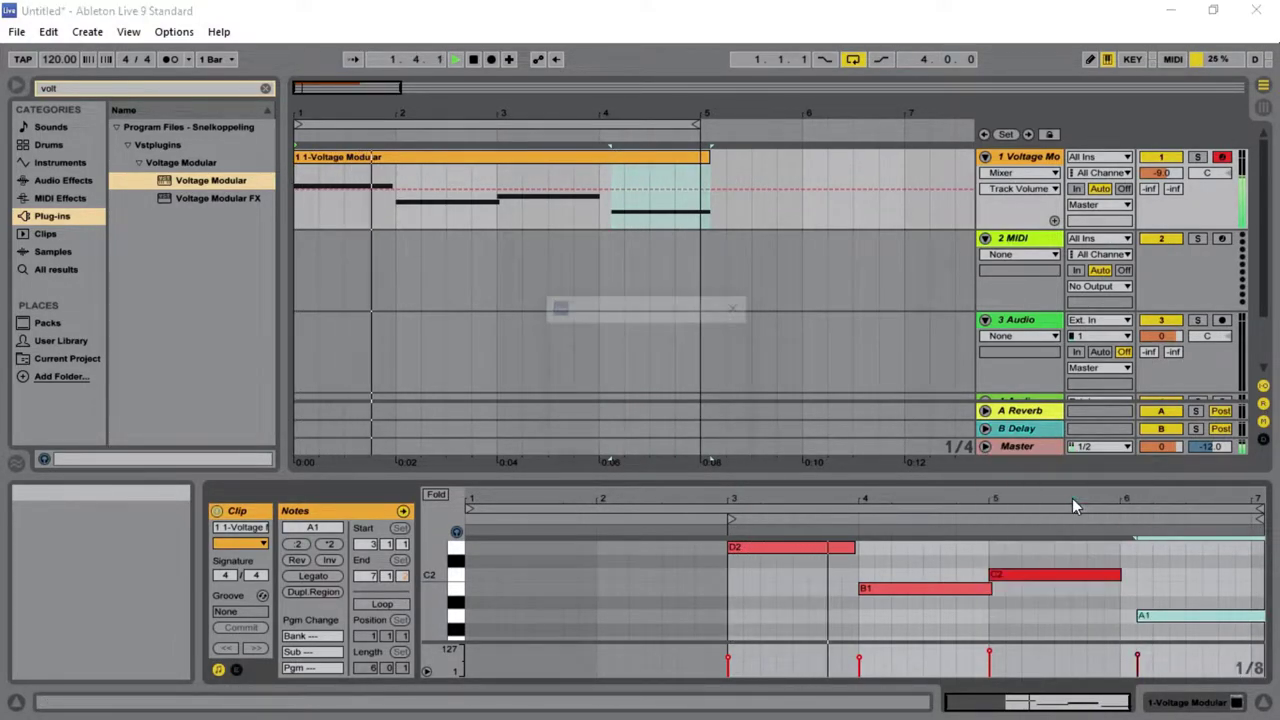
pyautogui.click(726, 348)
pyautogui.click(716, 376)
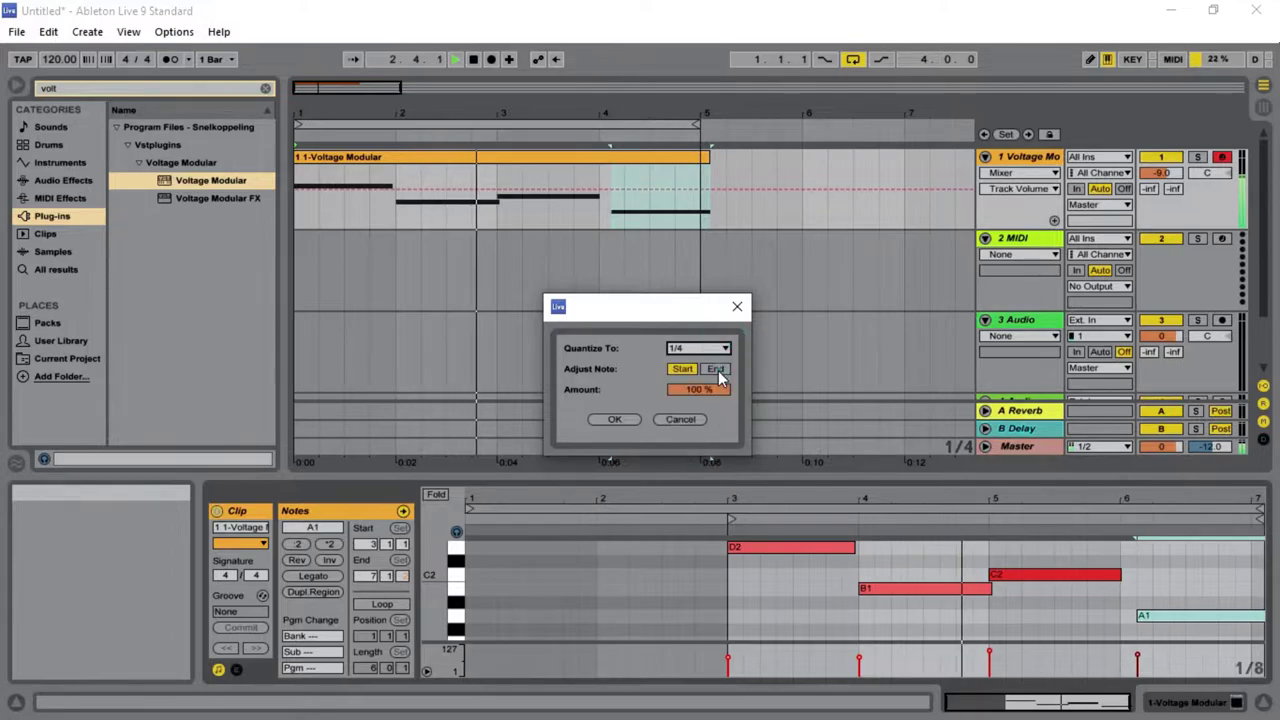
pyautogui.click(617, 419)
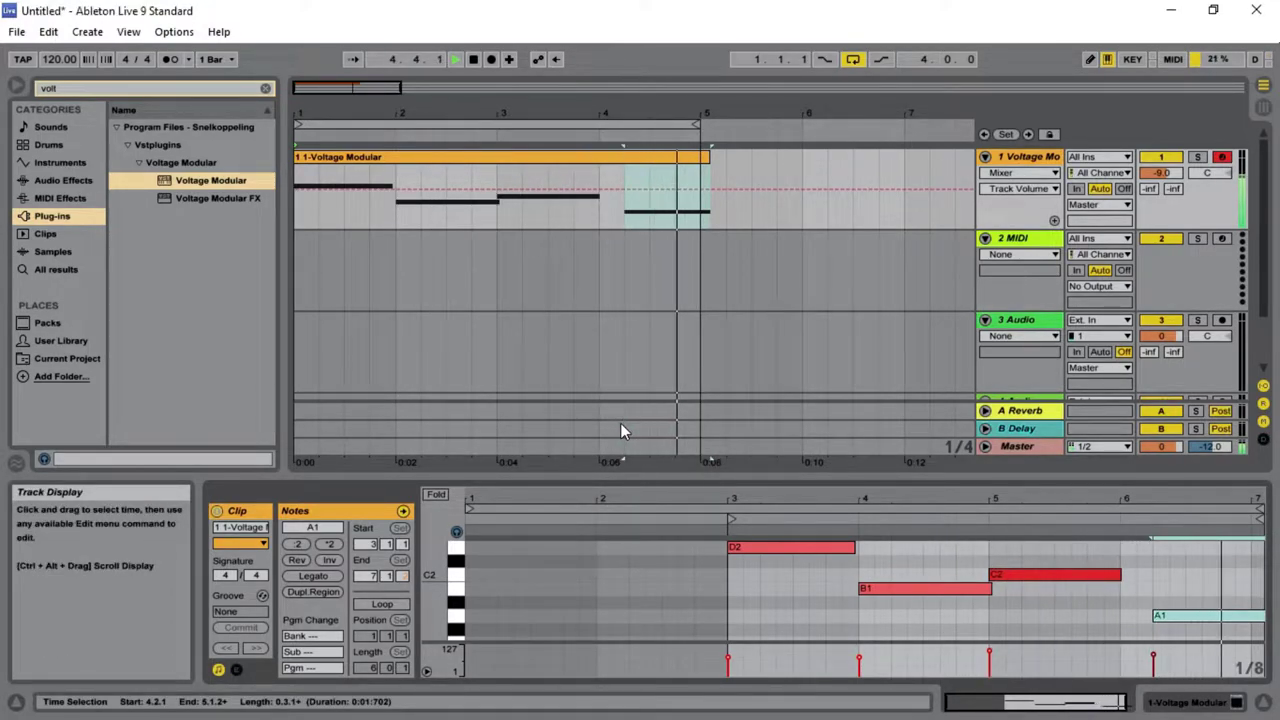
pyautogui.hotkey('ctrl', 'z')
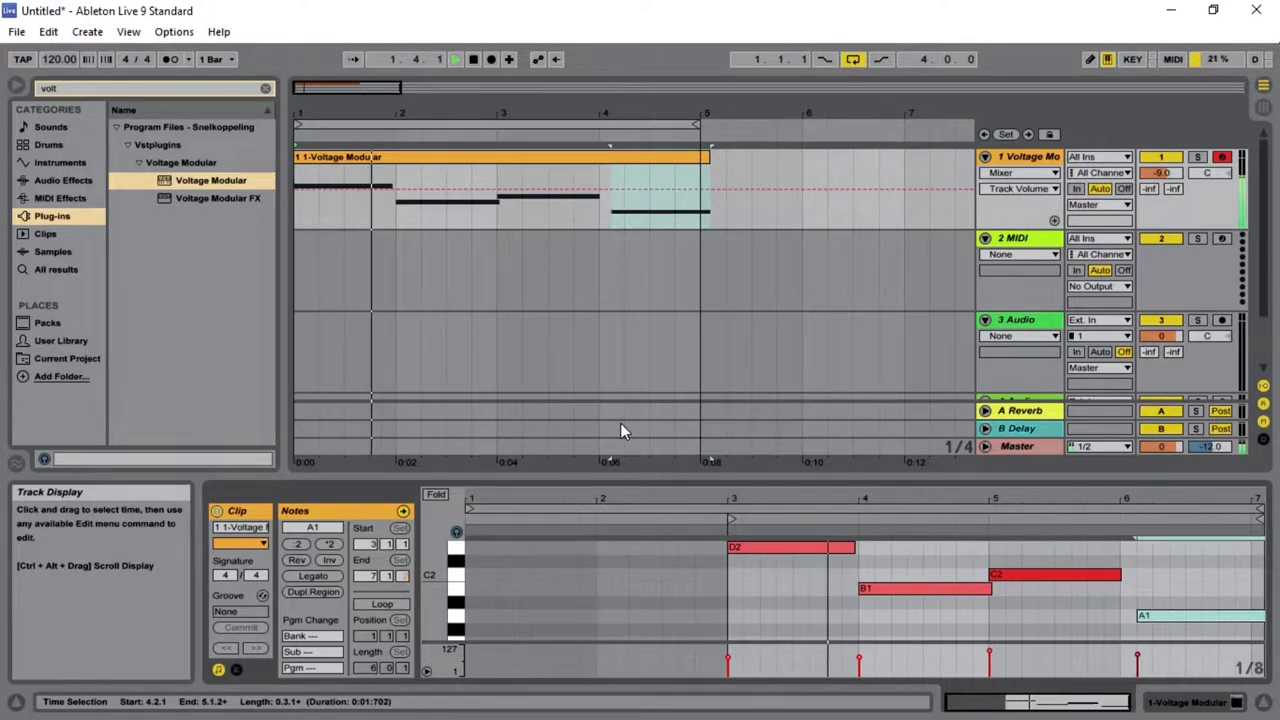
# - Quantize the start of the final A1 note to 1/8 + 1/8T
pyautogui.rightClick(1160, 616)
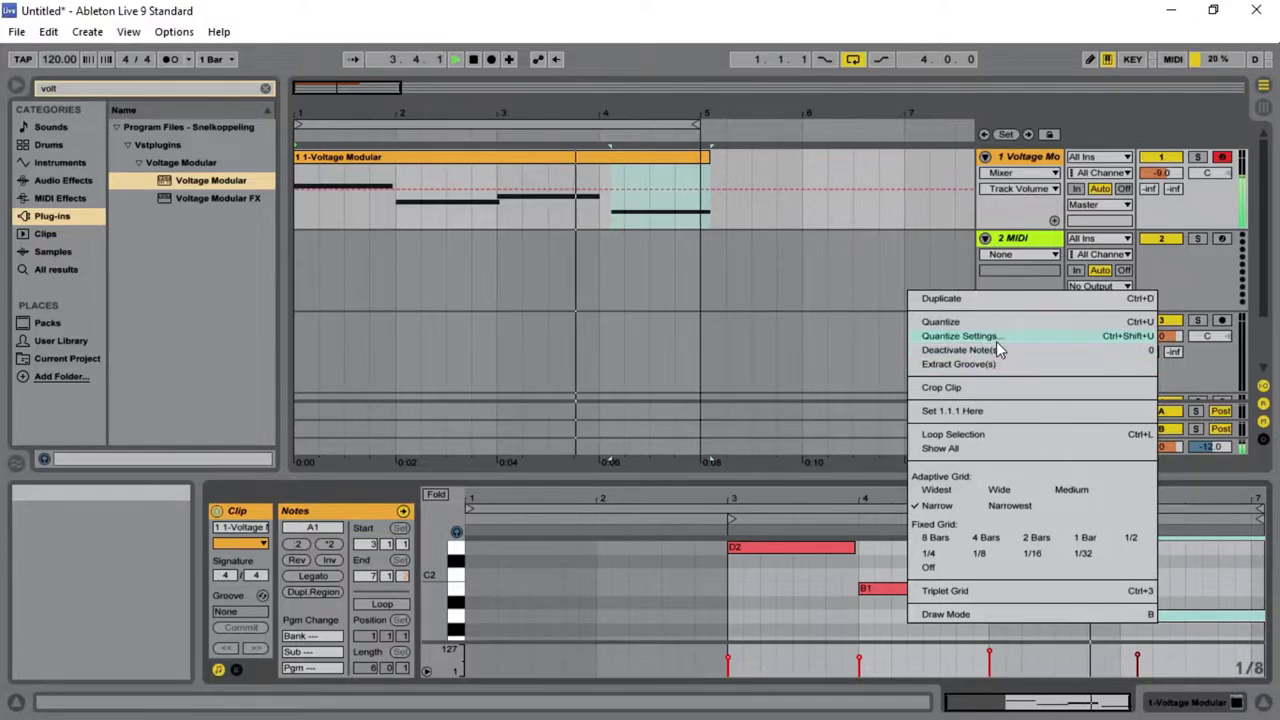
pyautogui.click(930, 336)
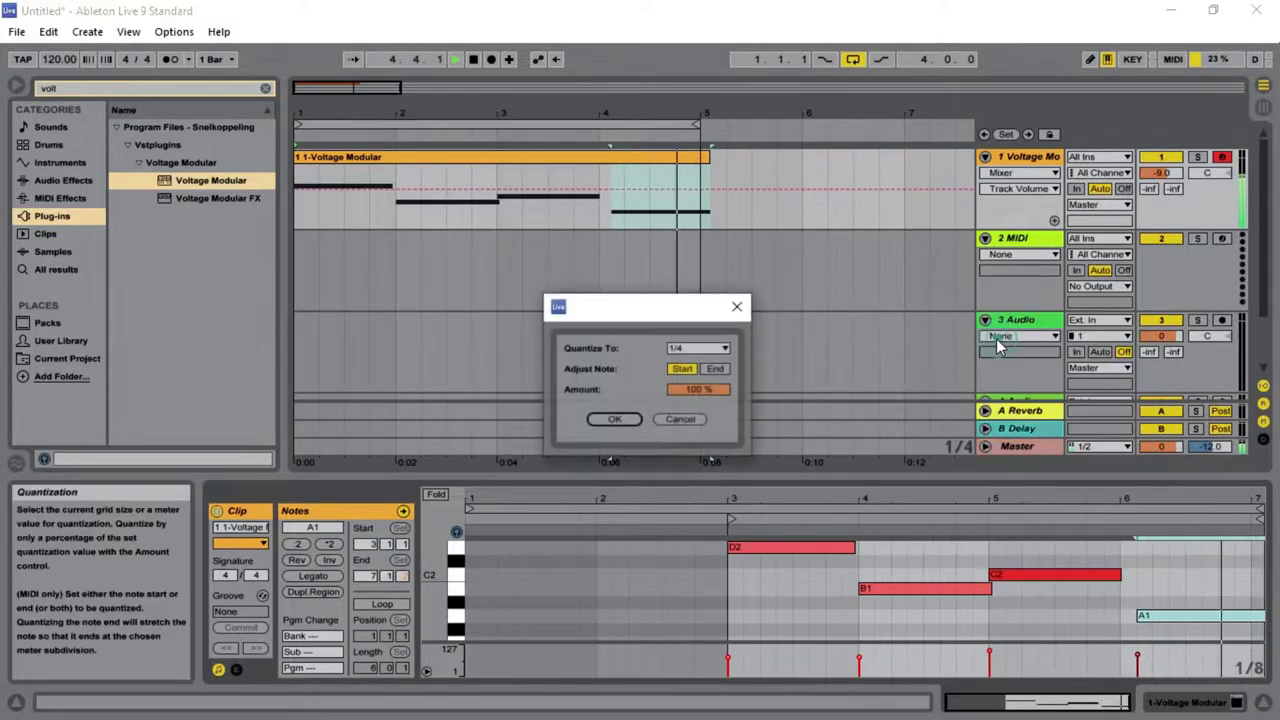
pyautogui.click(703, 349)
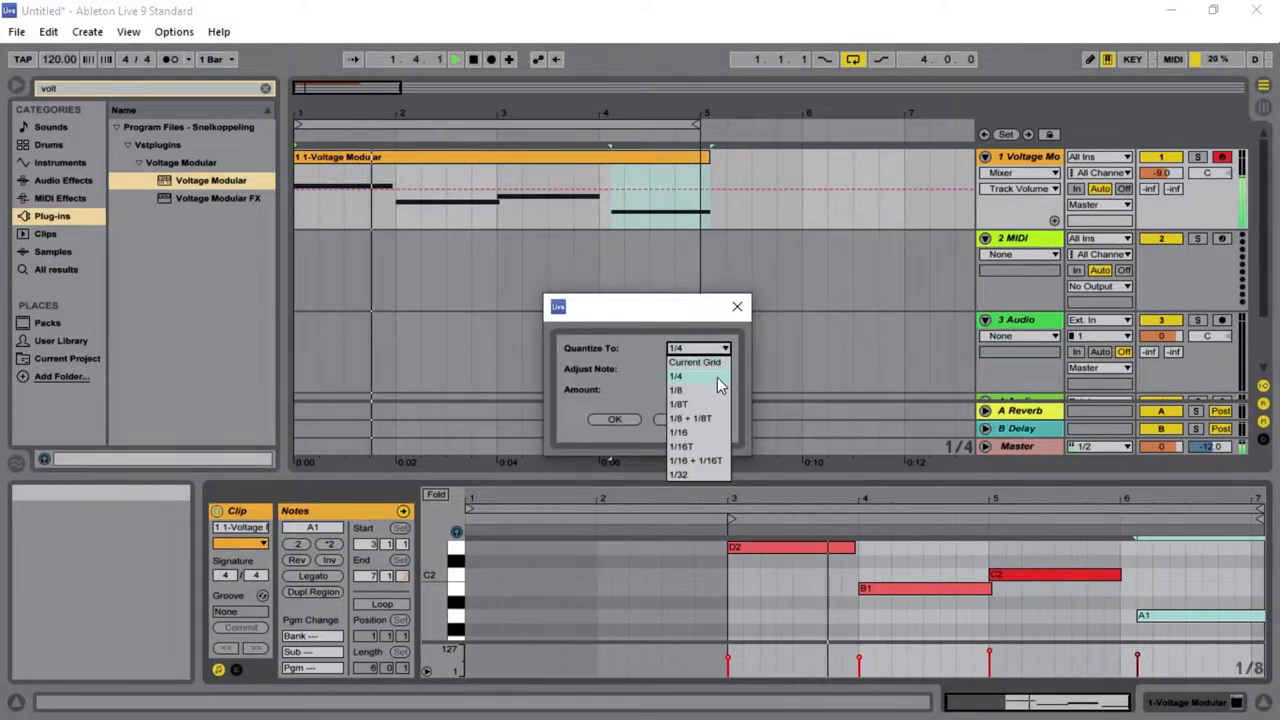
pyautogui.click(700, 418)
pyautogui.click(635, 418)
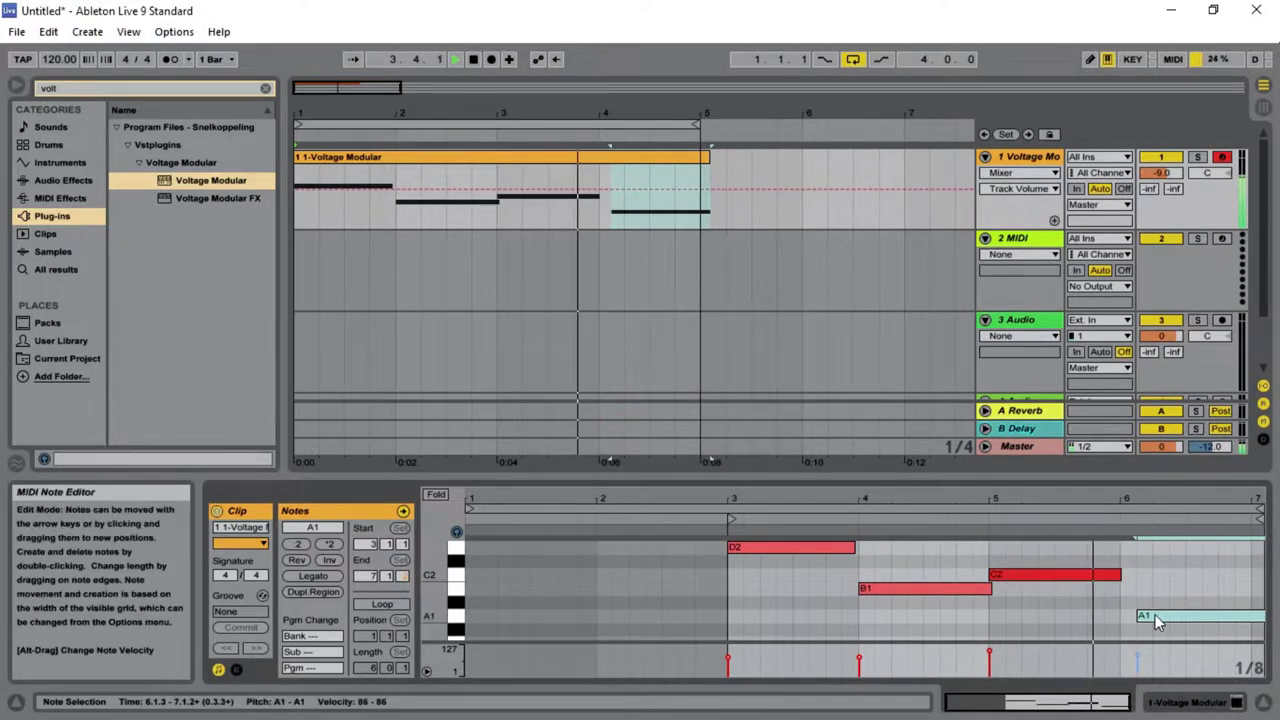
# - Quantize the start of the final A1 note to 1/16T at 100 %
pyautogui.rightClick(989, 610)
pyautogui.click(1102, 492)
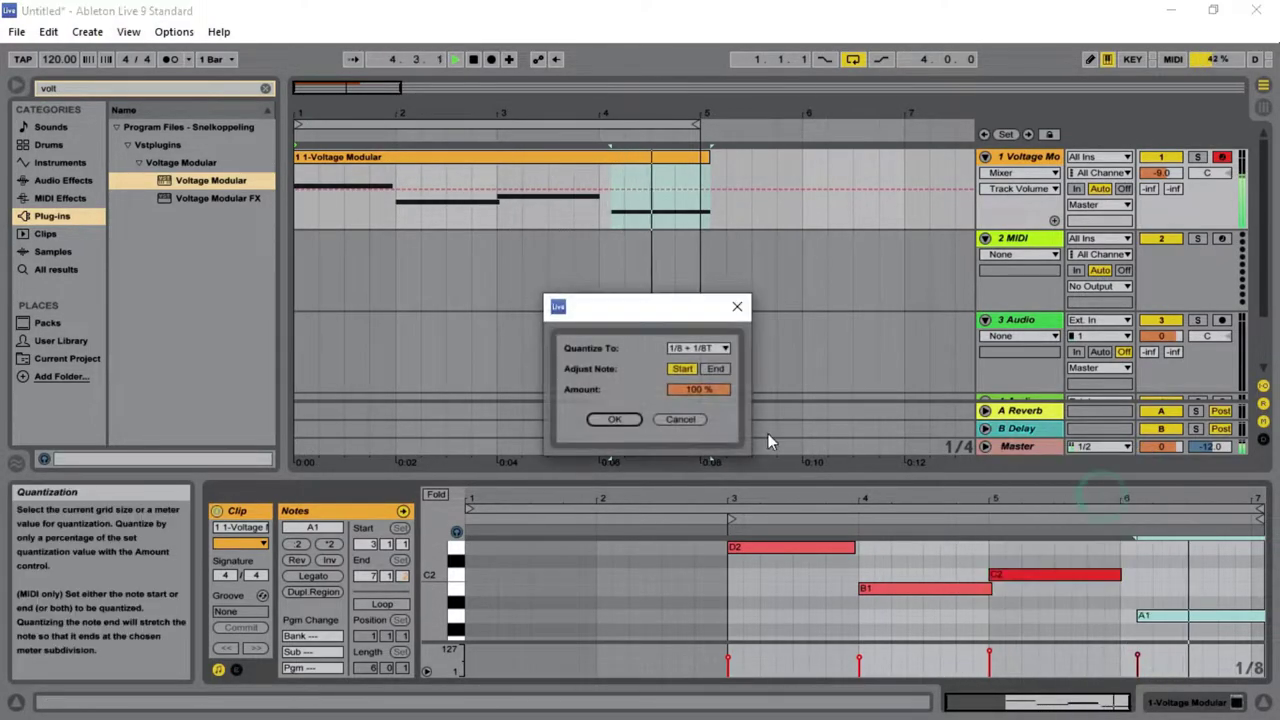
pyautogui.click(697, 348)
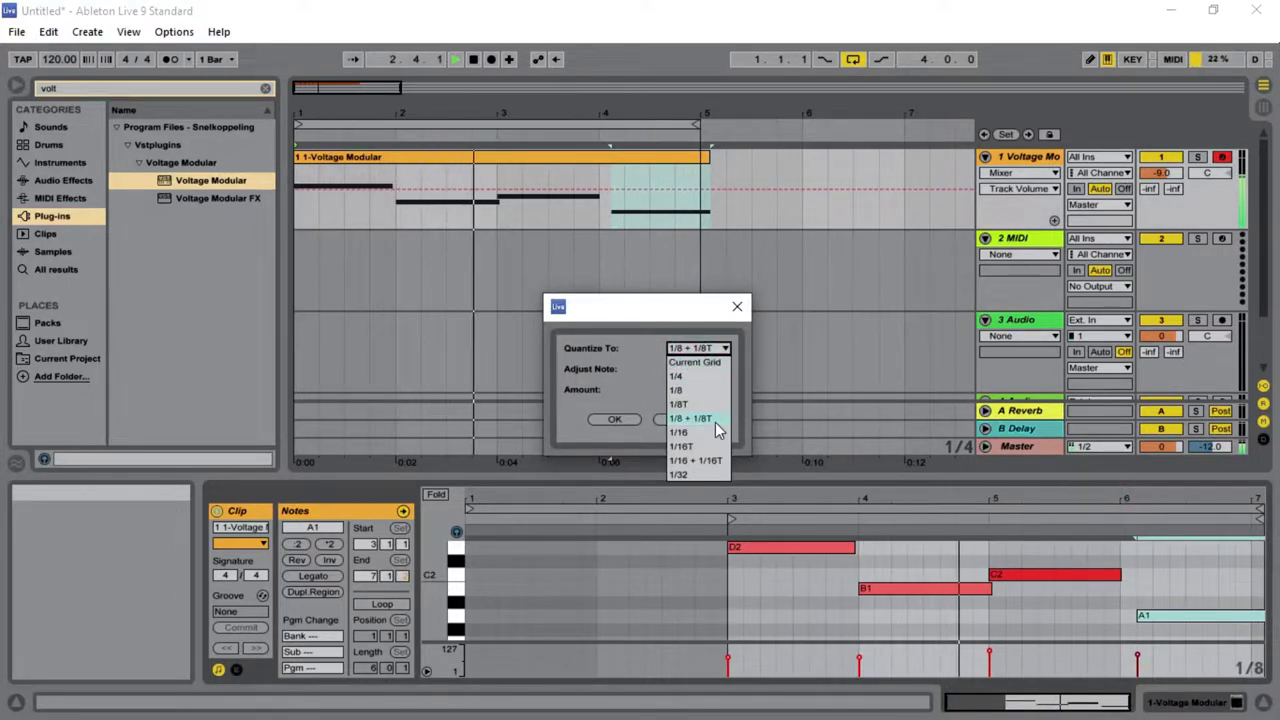
pyautogui.click(722, 452)
pyautogui.click(618, 419)
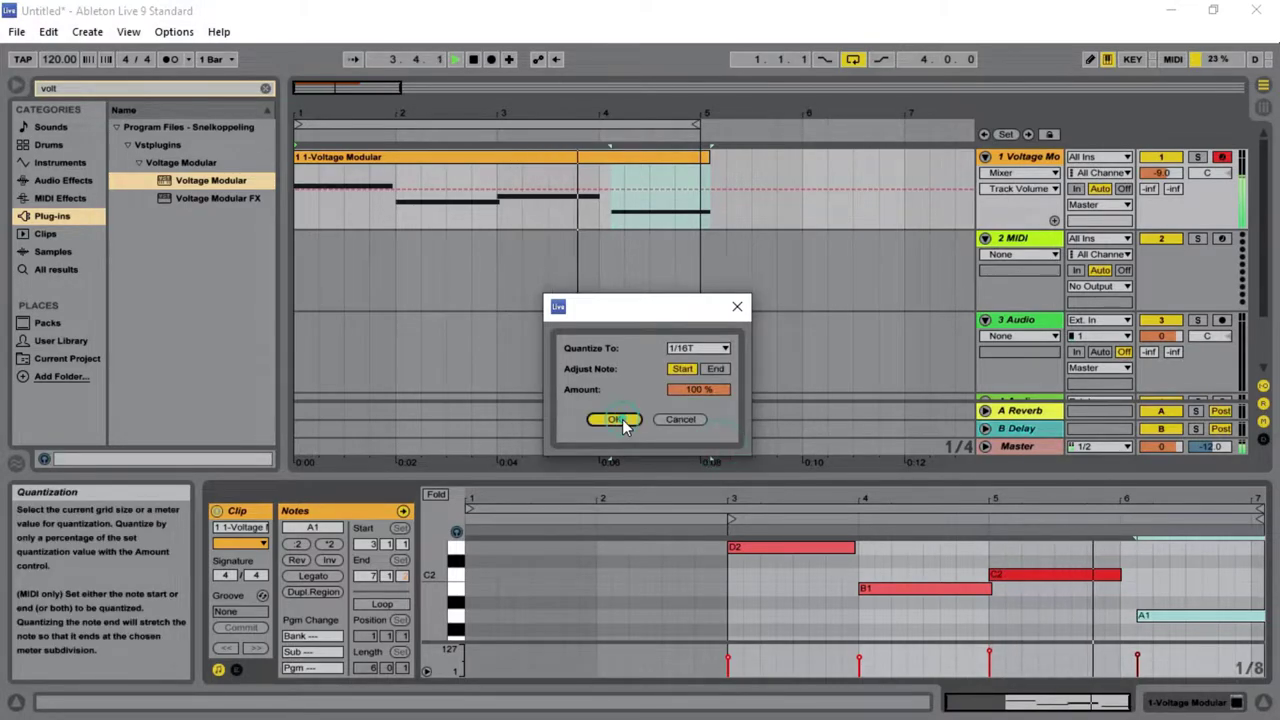
# - Quantize the start of the final A1 note to 1/16 + 1/16T
pyautogui.rightClick(1158, 614)
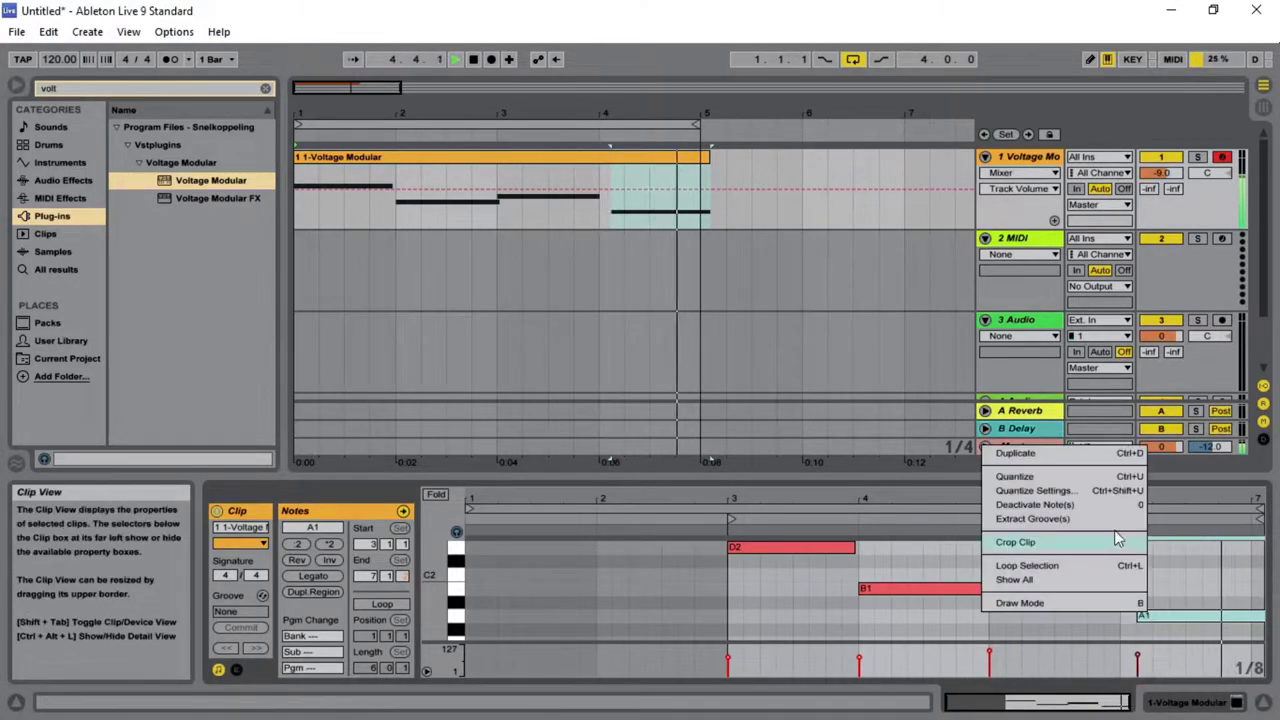
pyautogui.click(1088, 491)
pyautogui.click(698, 348)
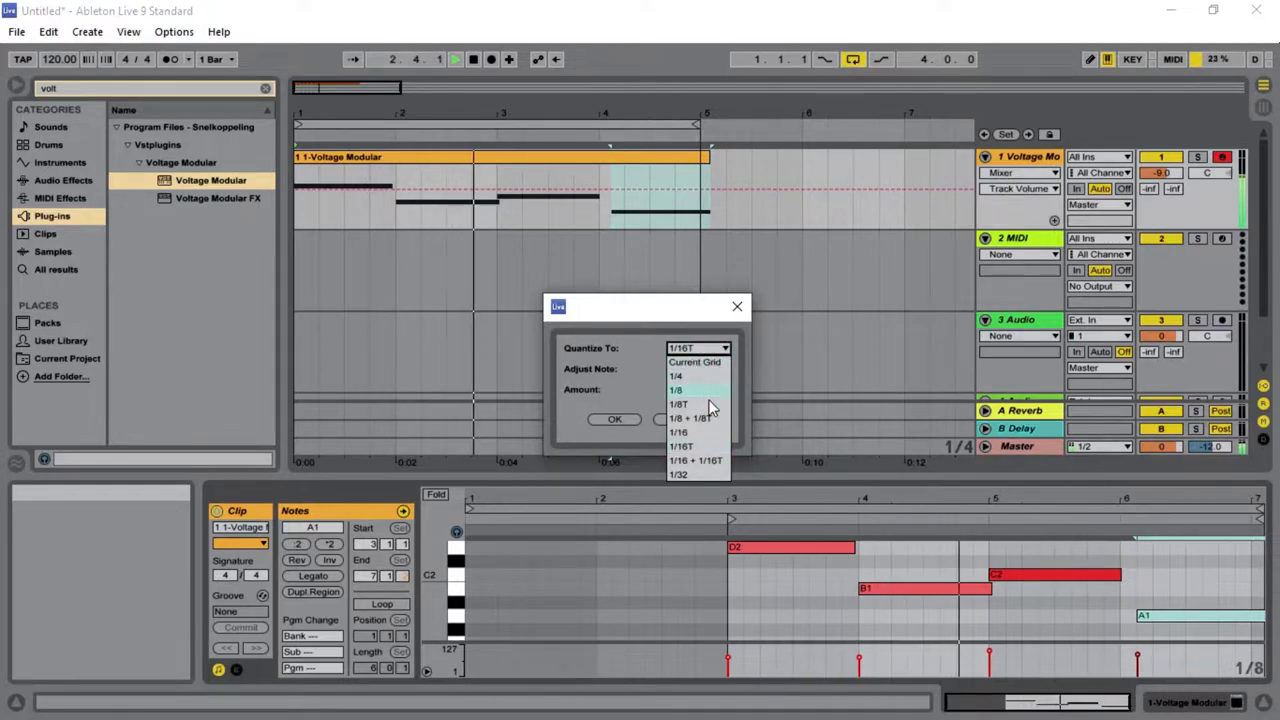
pyautogui.click(706, 461)
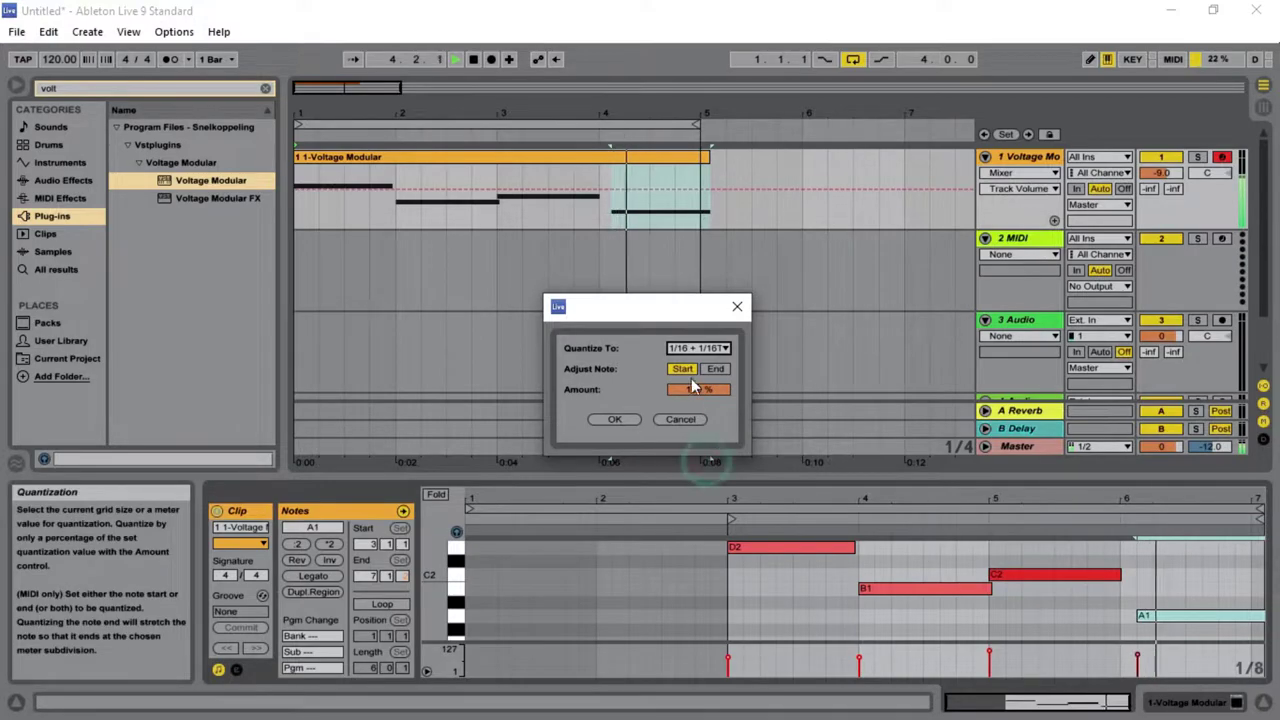
pyautogui.click(610, 420)
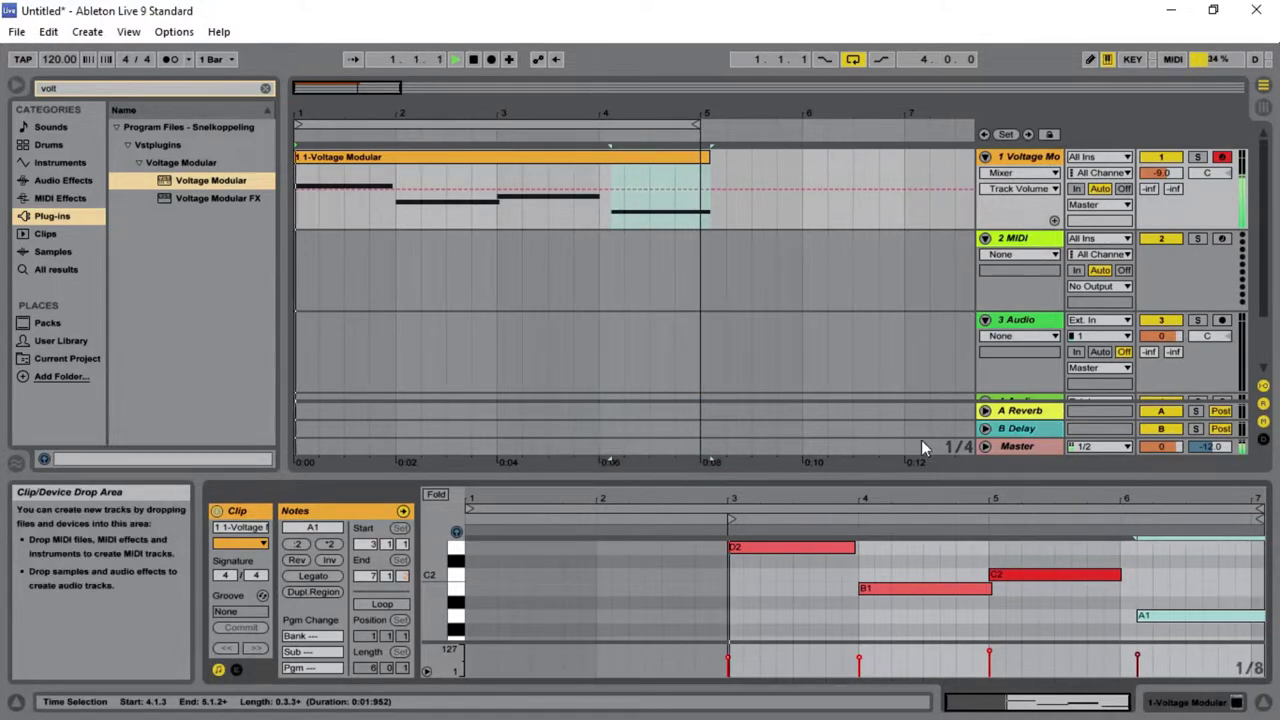
# - Move the final A1 note to start at 6.1.1, extend its end to about 7.1.2, and deselect it
pyautogui.rightClick(1140, 617)
pyautogui.click(1005, 468)
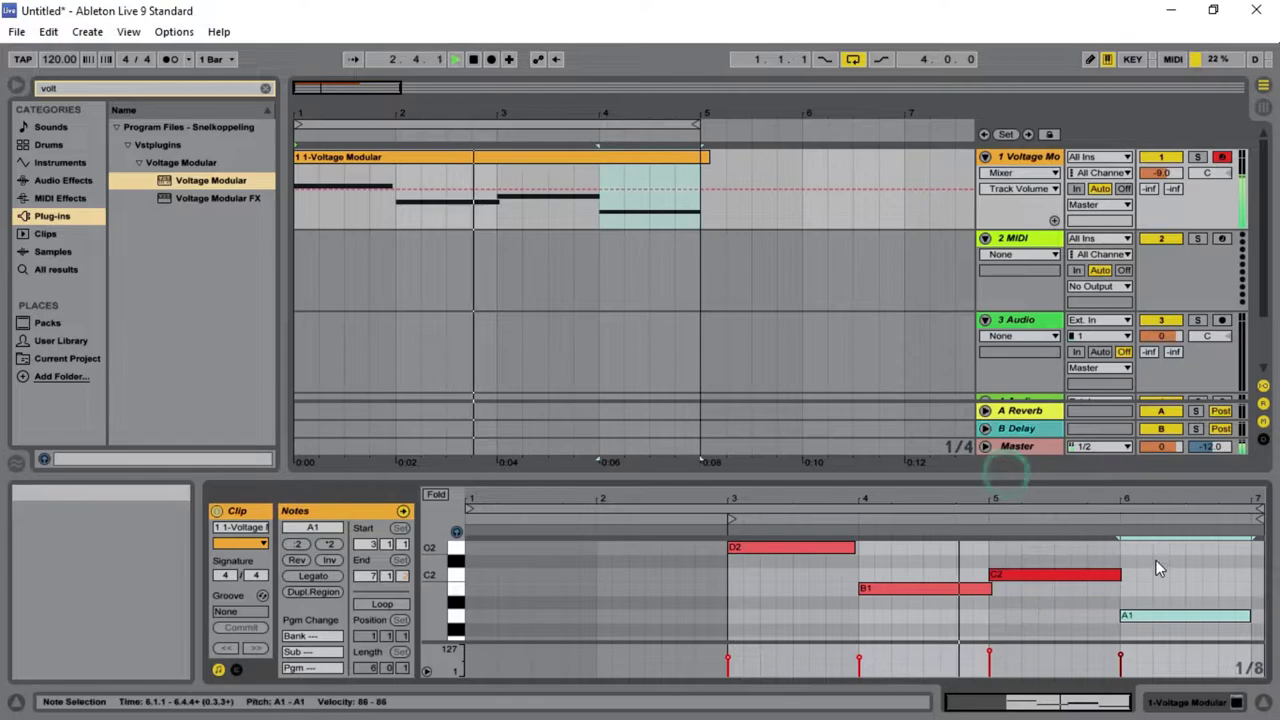
pyautogui.moveTo(1250, 620); pyautogui.dragTo(1261, 624)
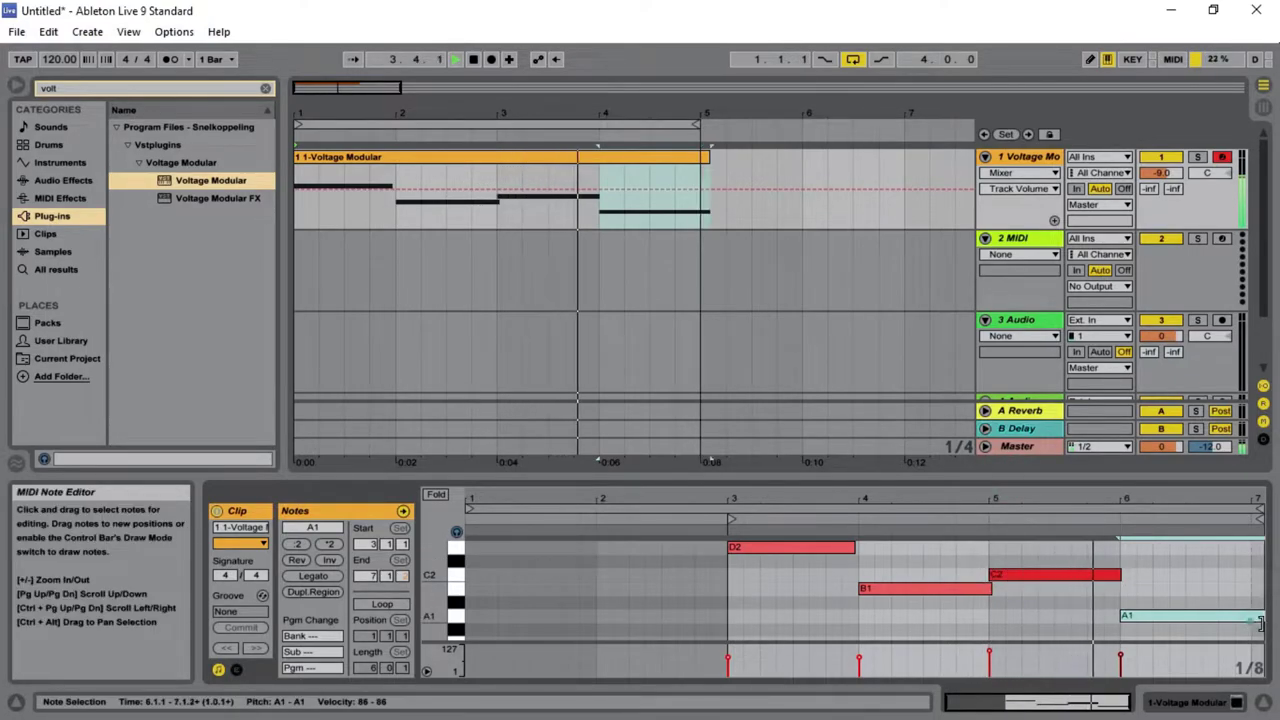
pyautogui.click(1047, 603)
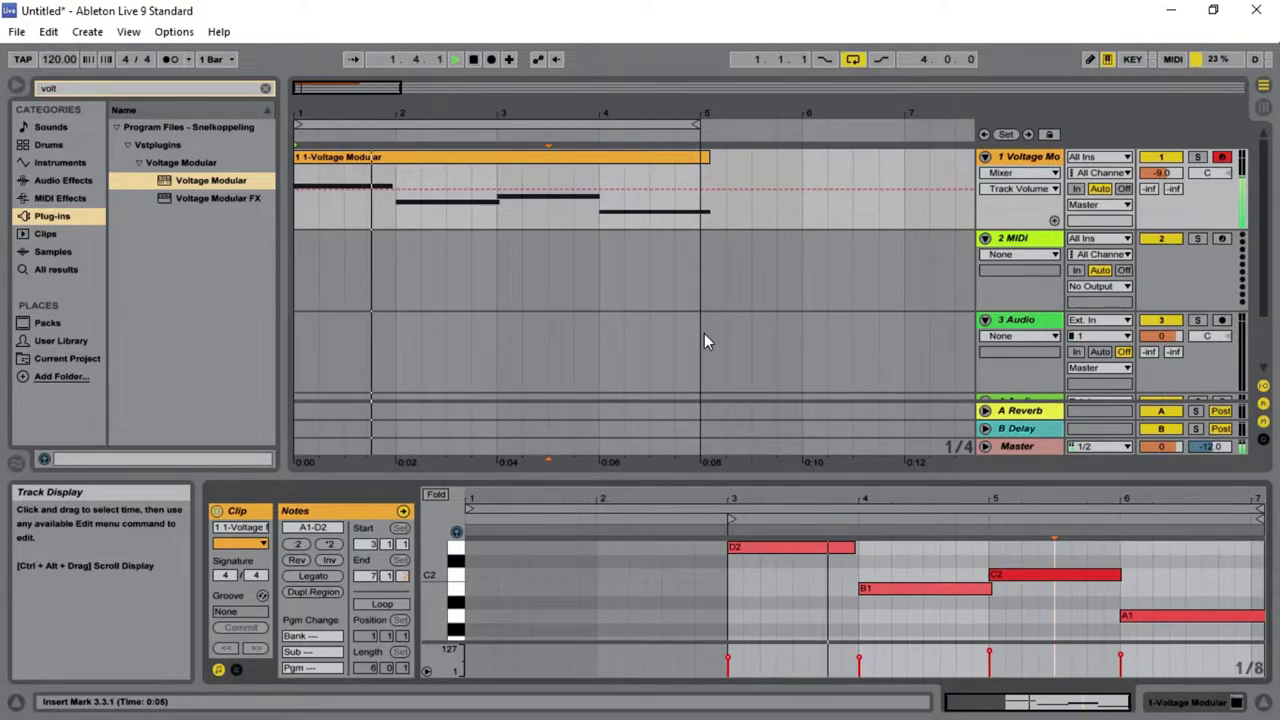
# - Switch to Session View, open the playing Voltage Modular clip and show its envelopes
pyautogui.press('Tab')
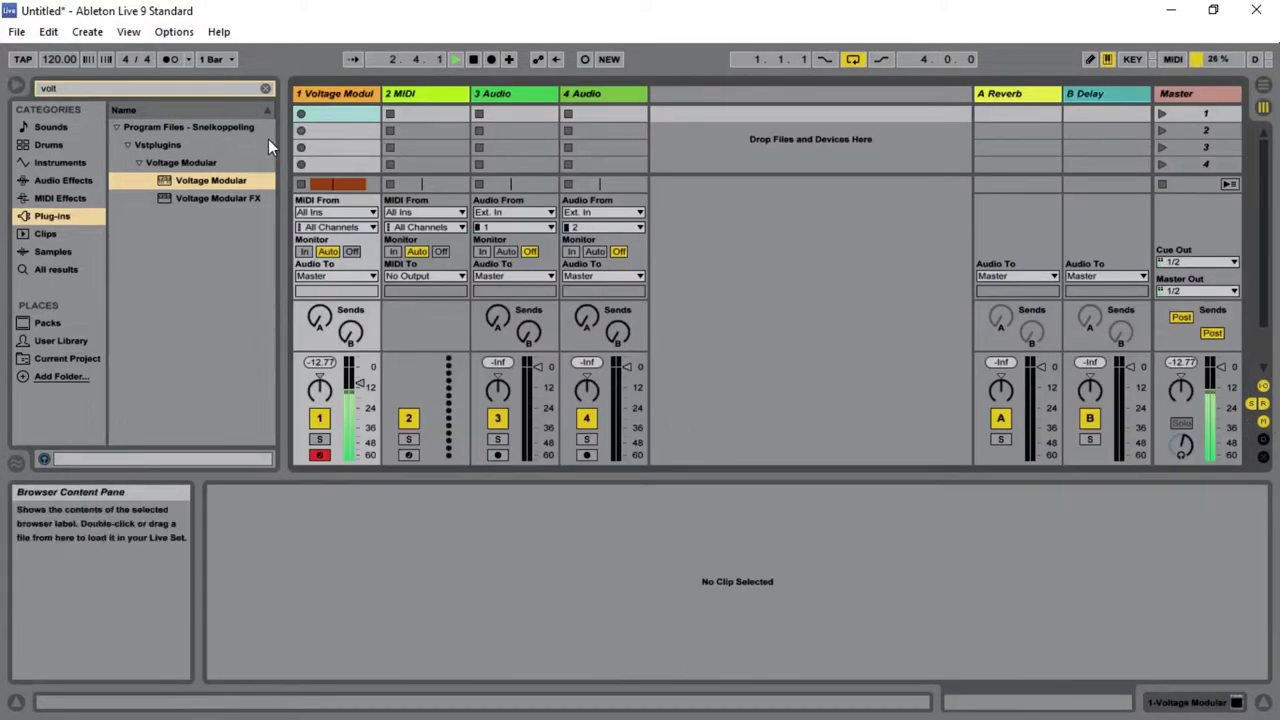
pyautogui.click(319, 95)
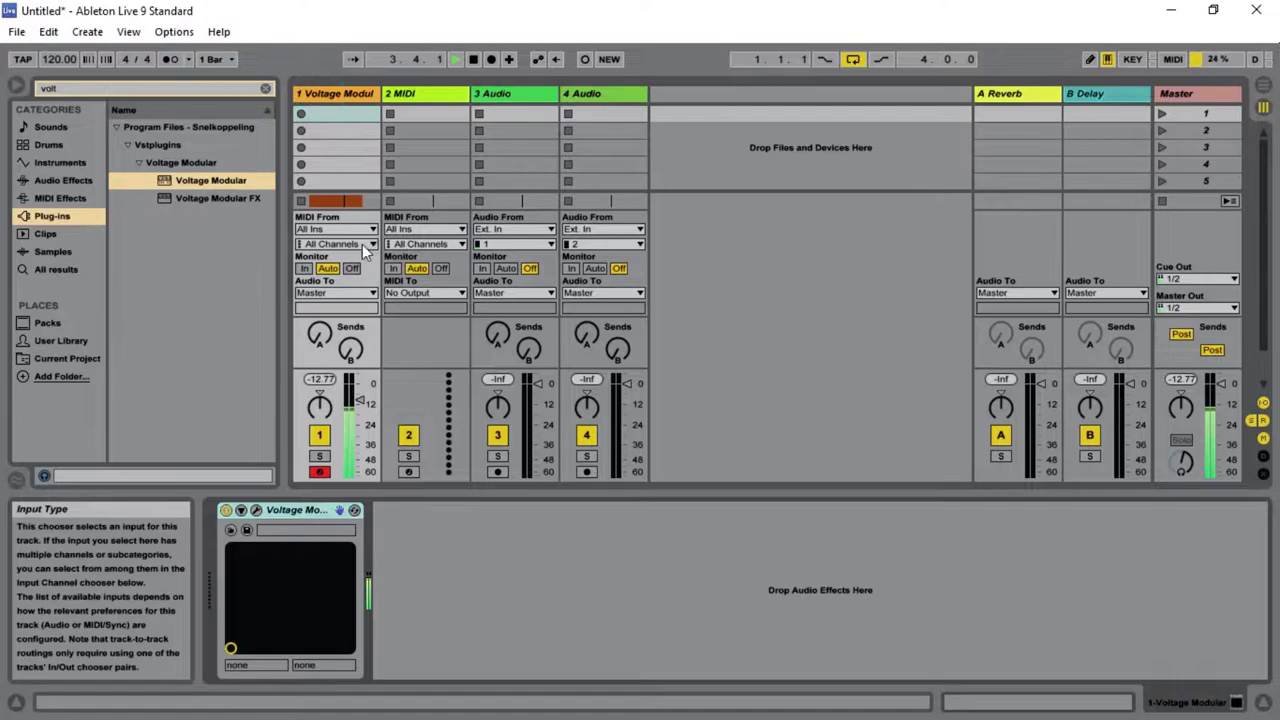
pyautogui.click(328, 201)
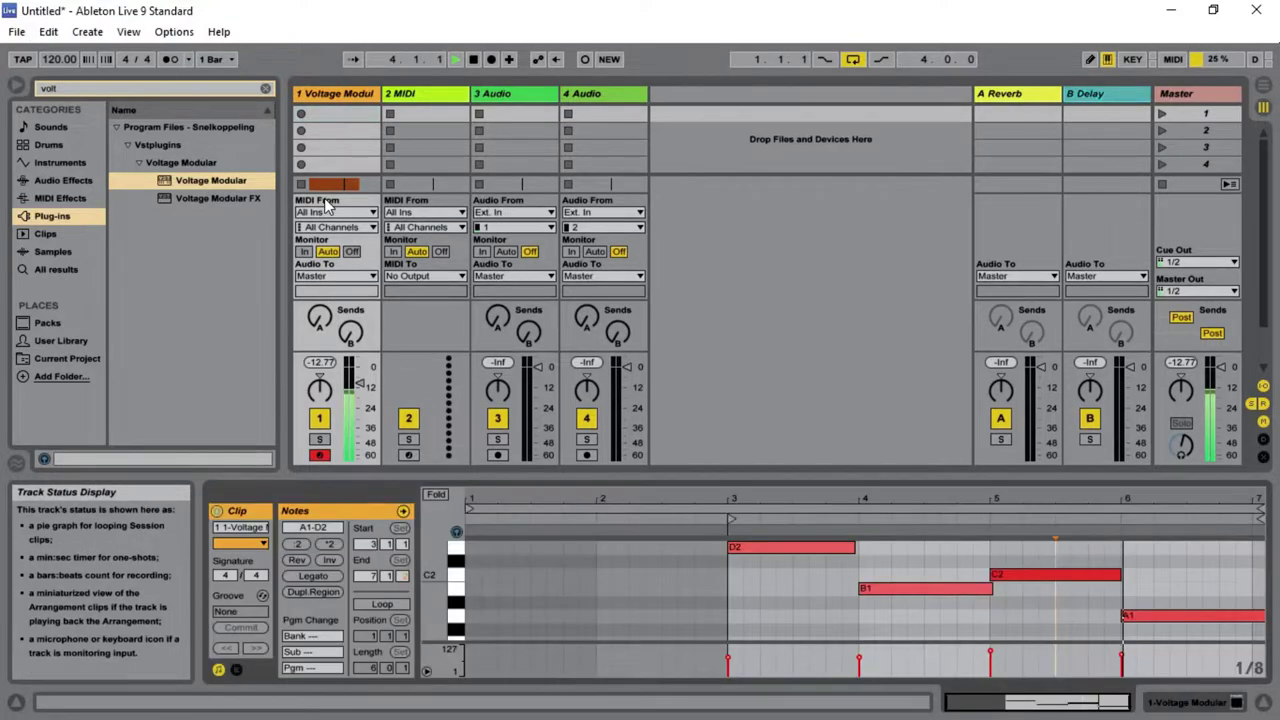
pyautogui.click(238, 670)
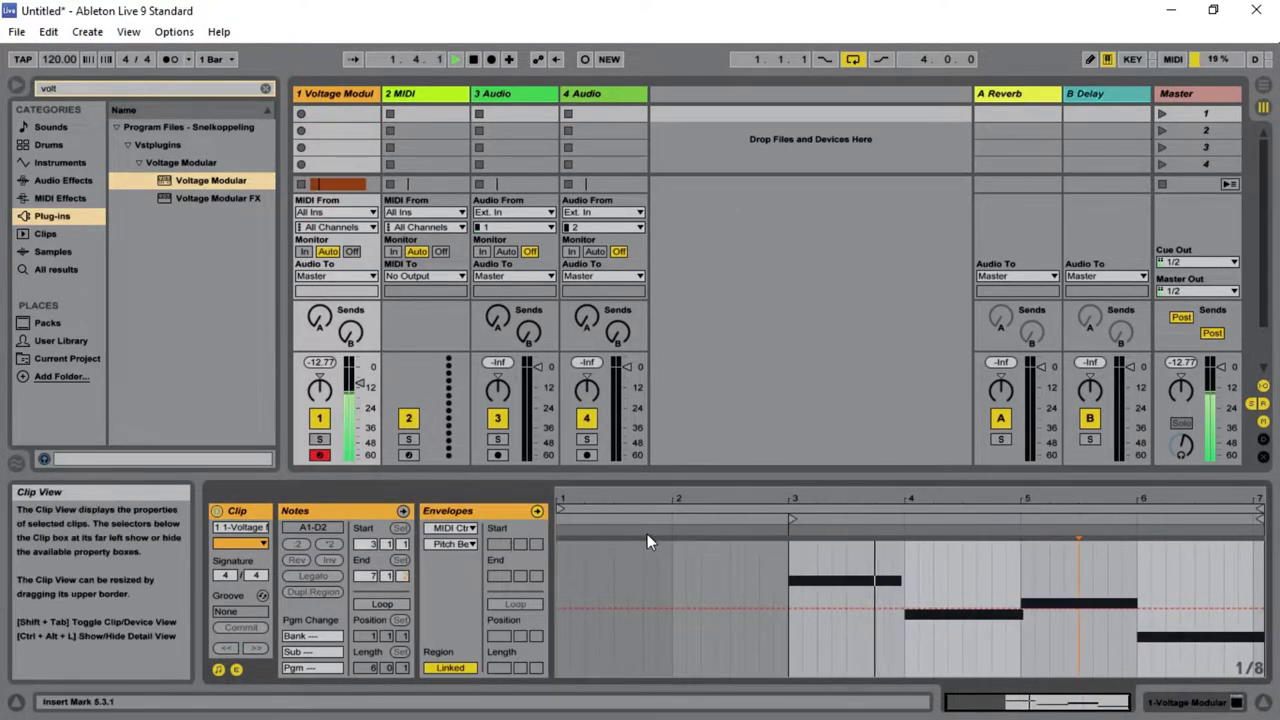
# - Back in Arrangement View, show the clip's notes and extend the end of the D2 note to bar 4, where B1 starts
pyautogui.moveTo(1070, 708); pyautogui.dragTo(1060, 703)
pyautogui.press('Tab')
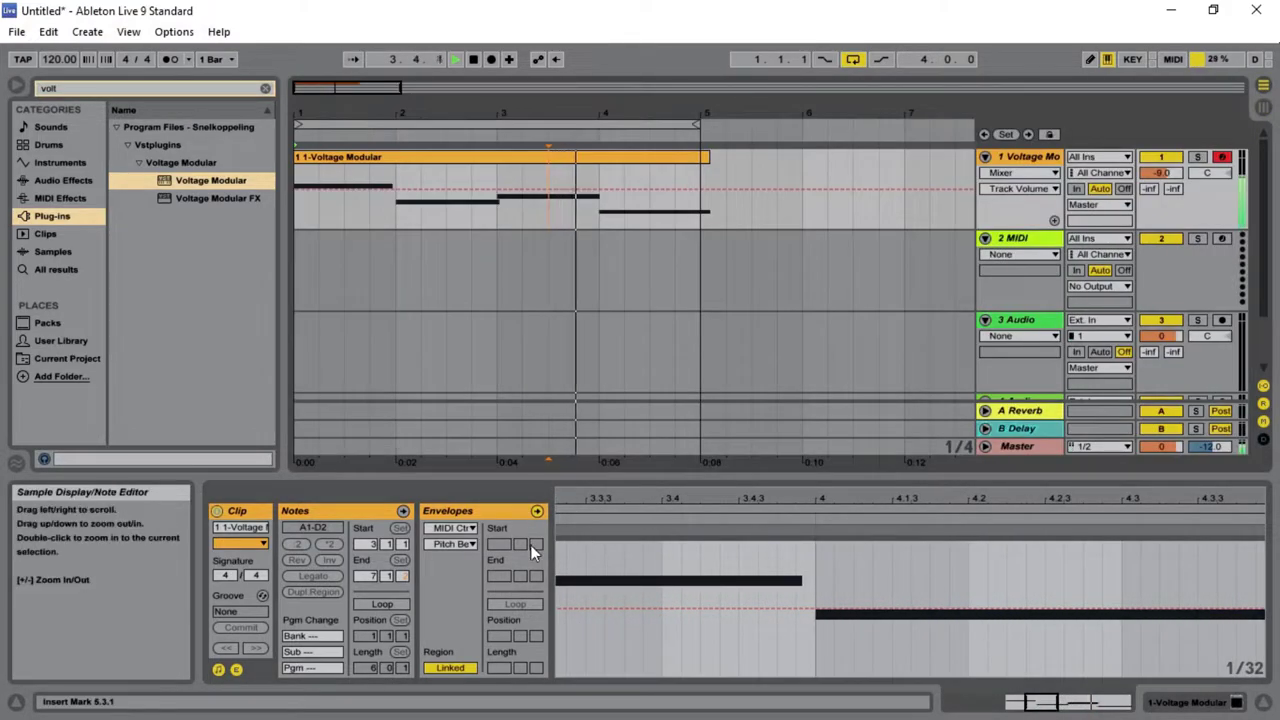
pyautogui.click(238, 670)
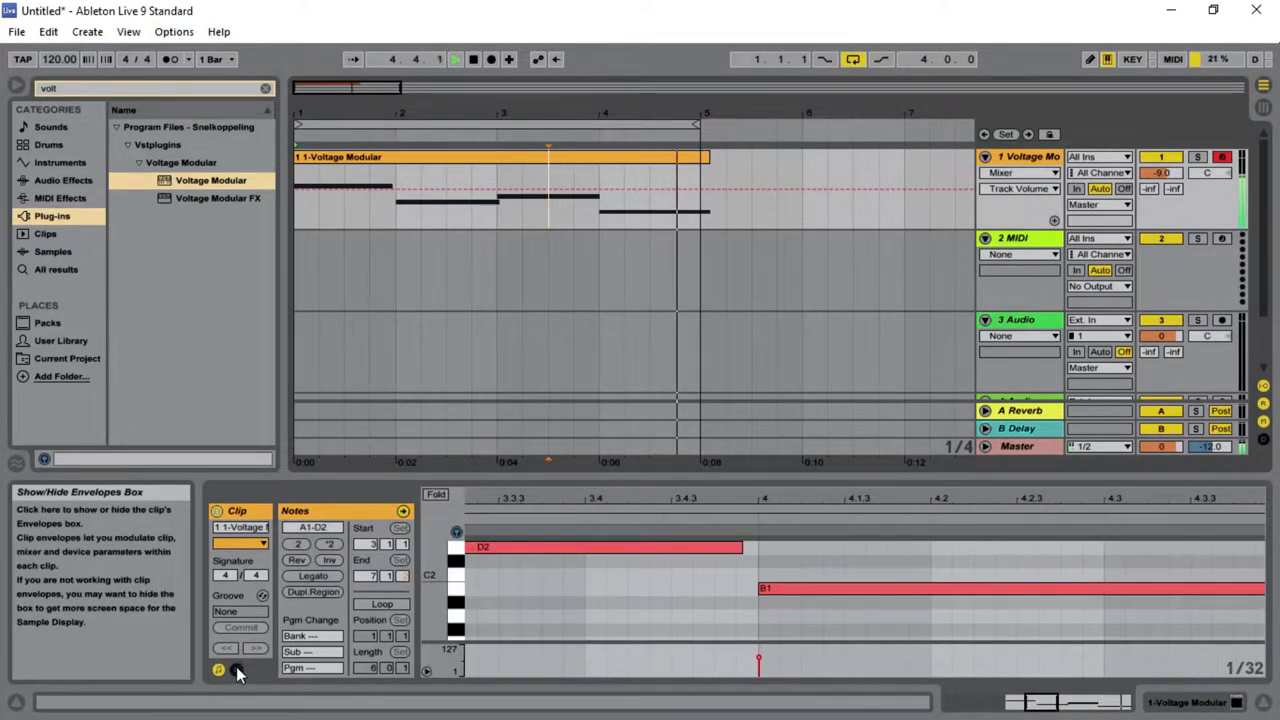
pyautogui.moveTo(742, 547)
pyautogui.mouseDown()
pyautogui.moveTo(777, 547)
pyautogui.moveTo(755, 547)
pyautogui.mouseUp()
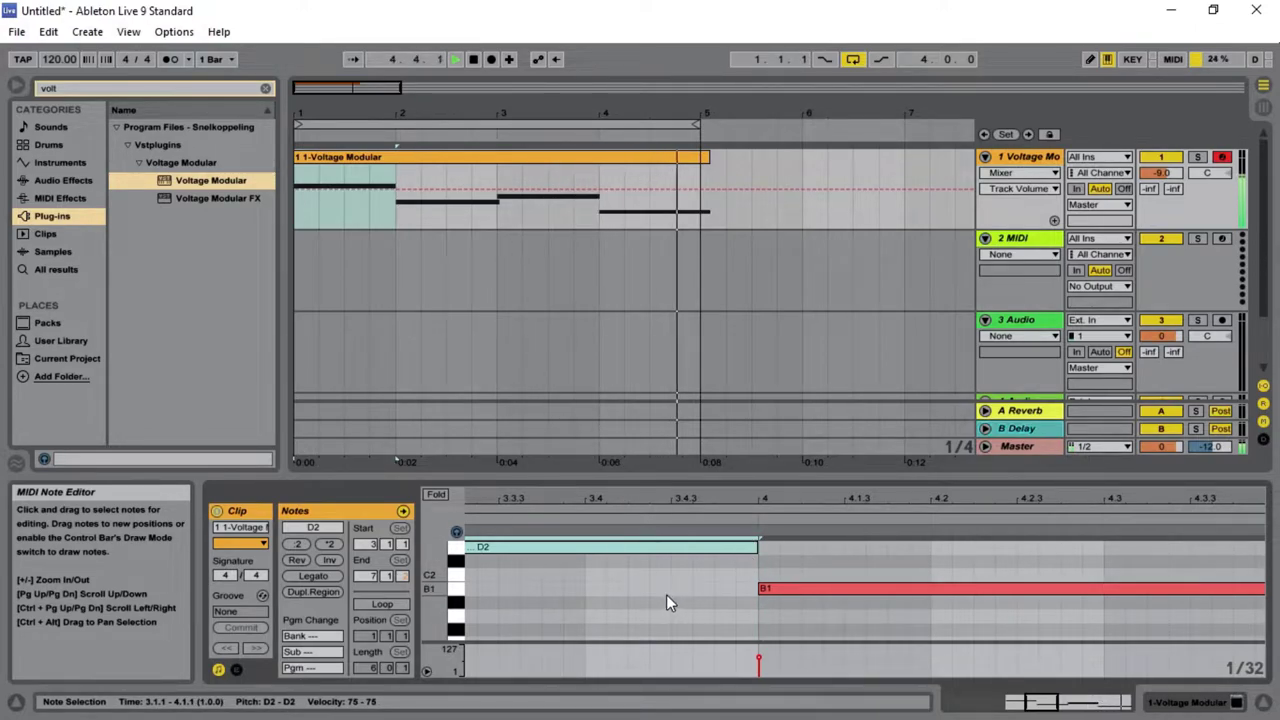
# - In the clip's Pitch Bend envelope, add breakpoints near 3.4 and just before bar 4, and raise them into an upward ramp ending at bar 4
pyautogui.click(238, 667)
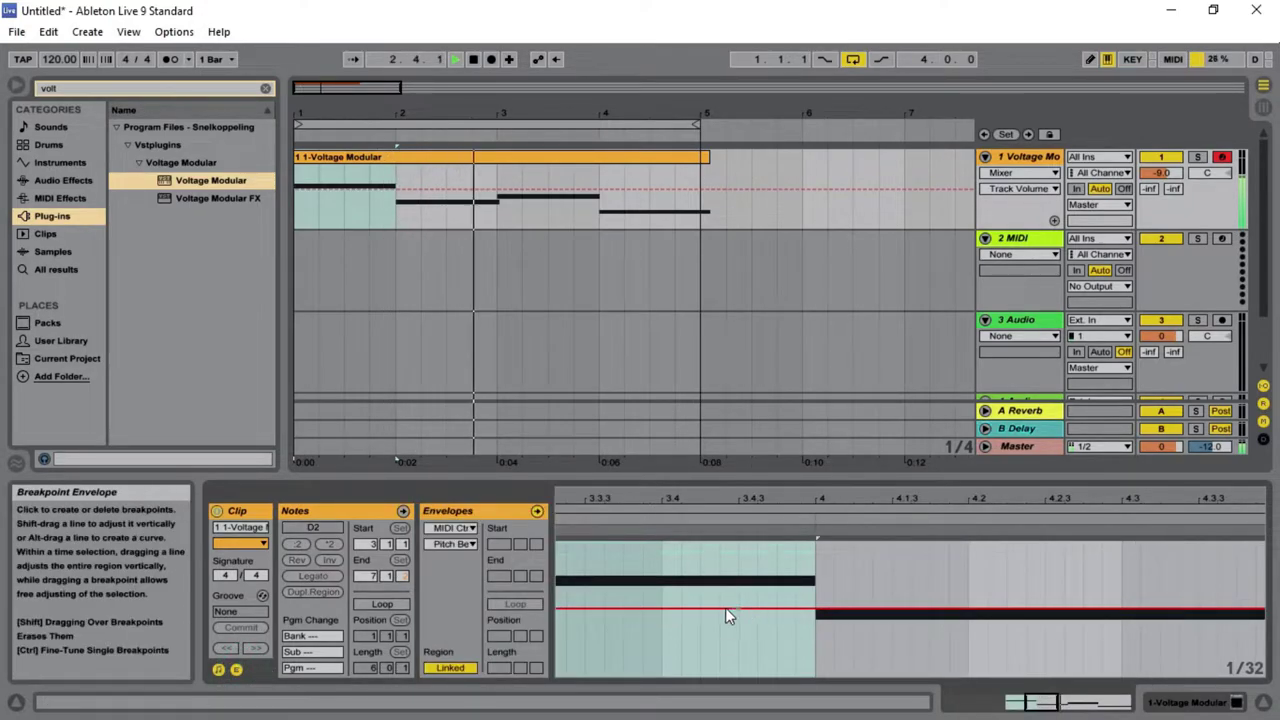
pyautogui.click(666, 609)
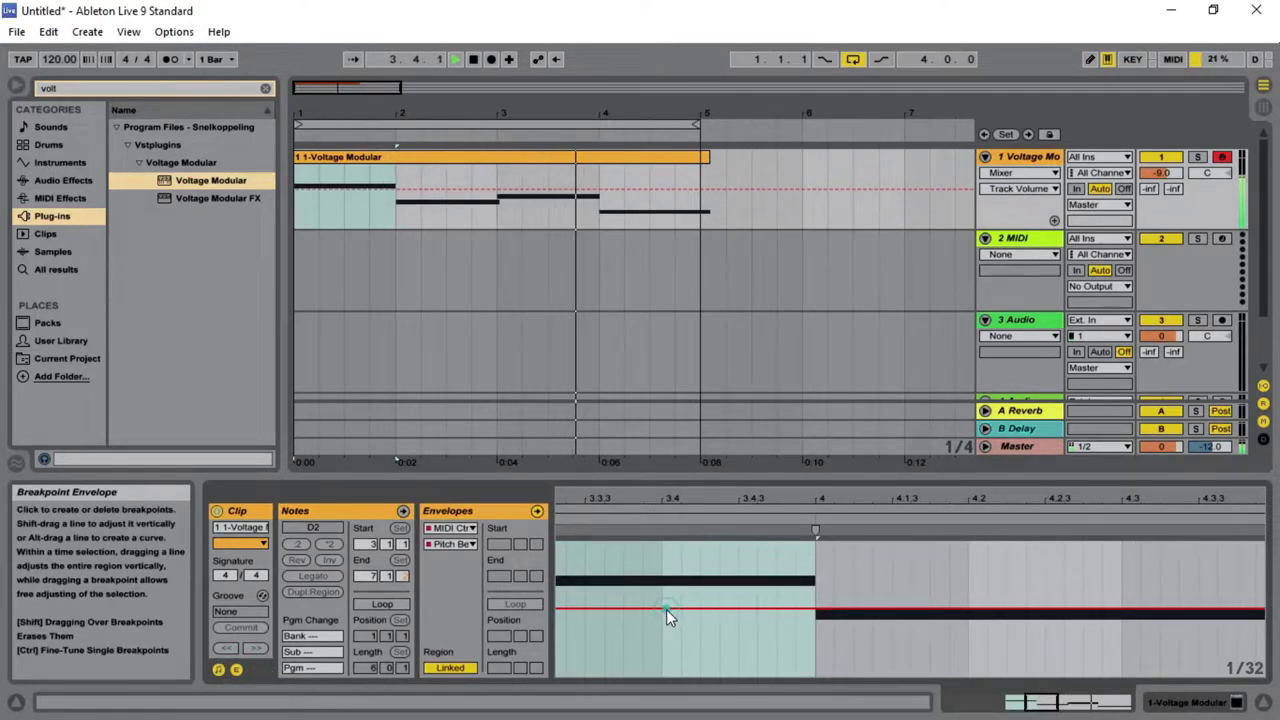
pyautogui.click(809, 609)
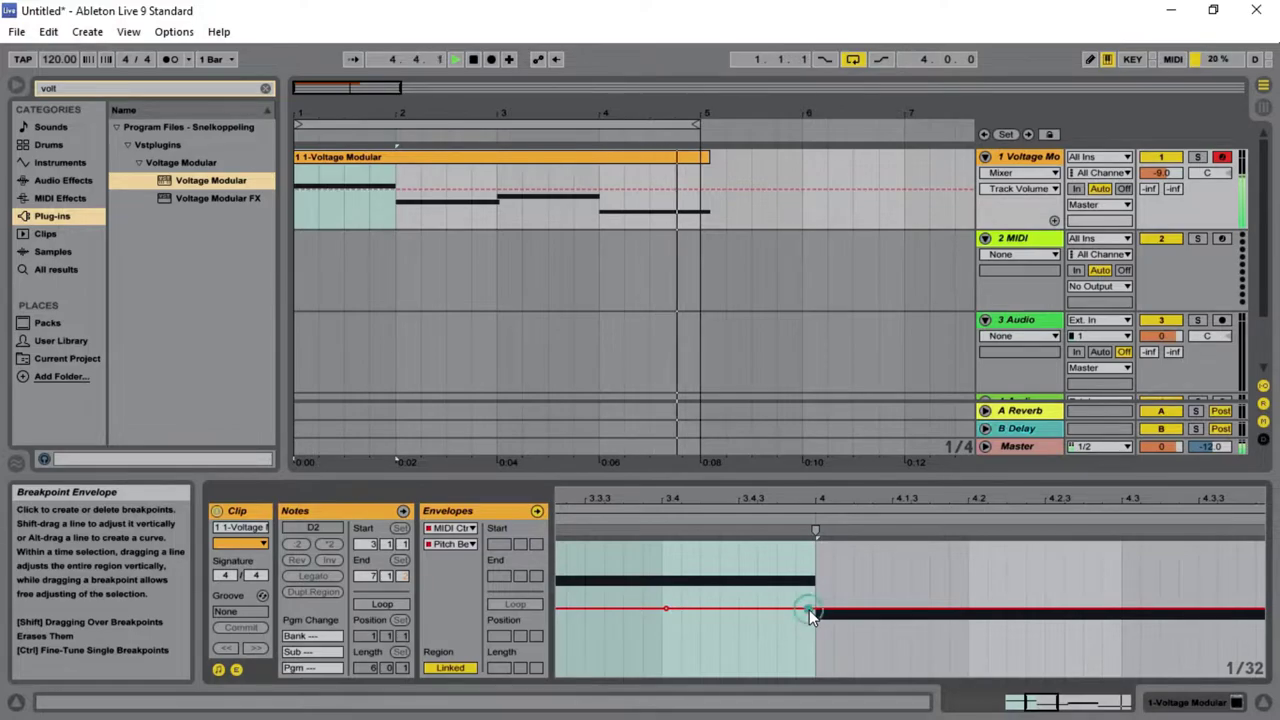
pyautogui.click(673, 608)
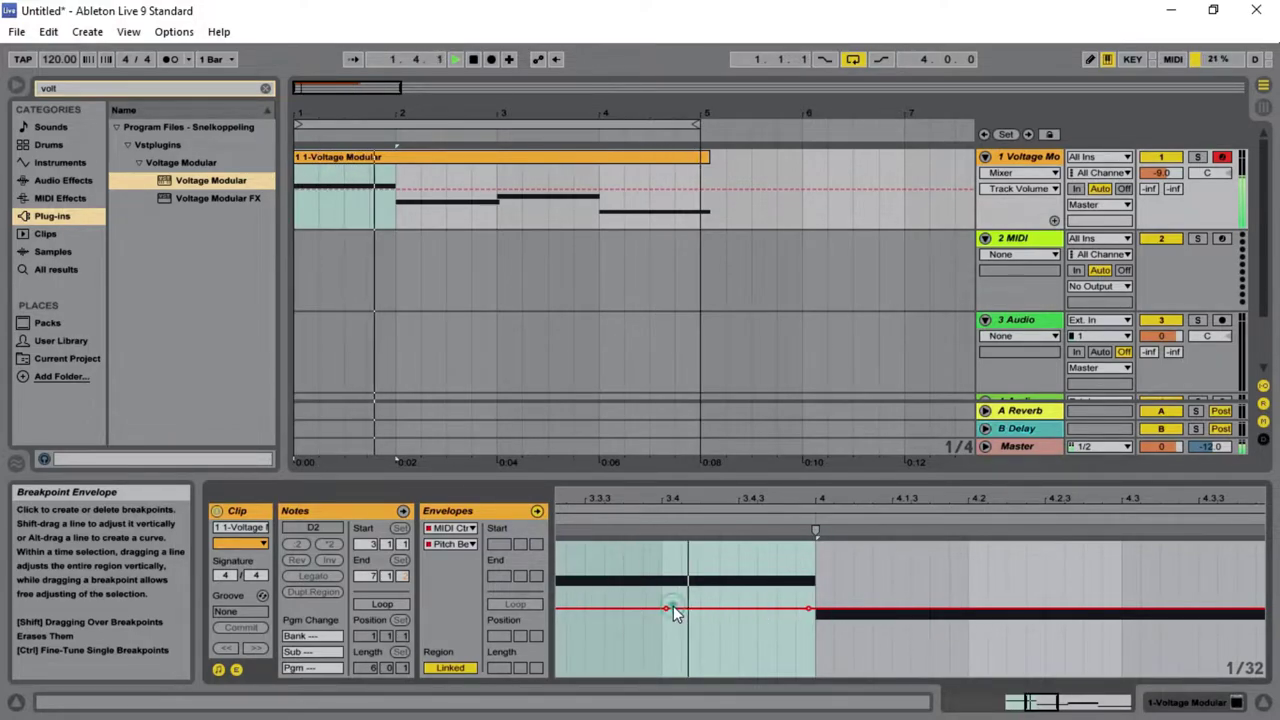
pyautogui.click(805, 608)
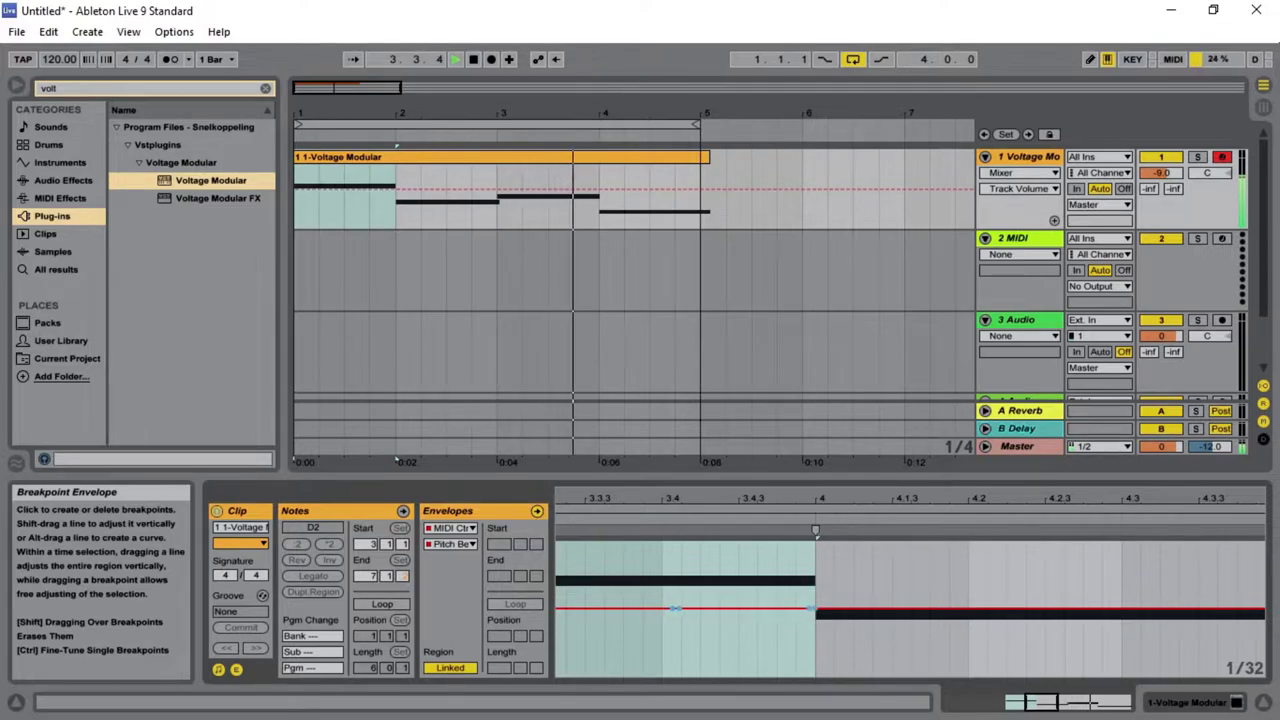
pyautogui.moveTo(808, 609); pyautogui.dragTo(811, 577)
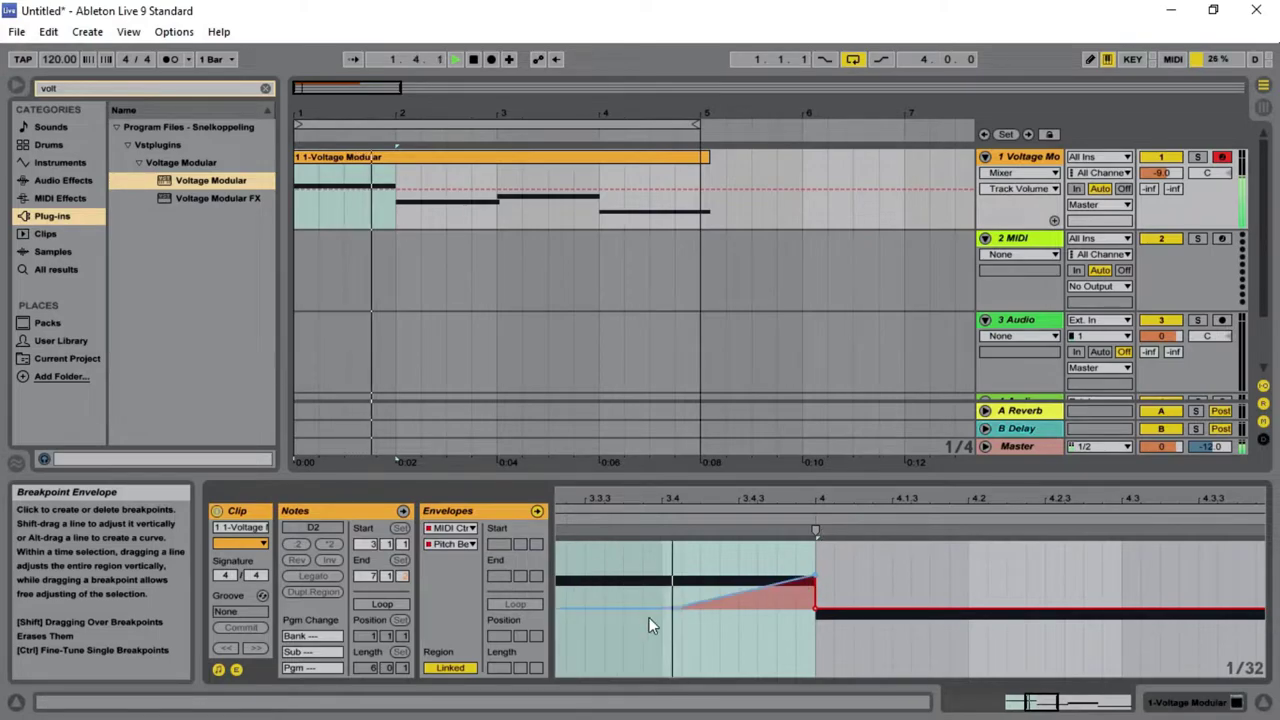
# - Reshape the Pitch Bend ramp before bar 4 into a triangular upward peak starting near 3.4 and returning to the centre line just before bar 4
pyautogui.moveTo(673, 607); pyautogui.dragTo(662, 607)
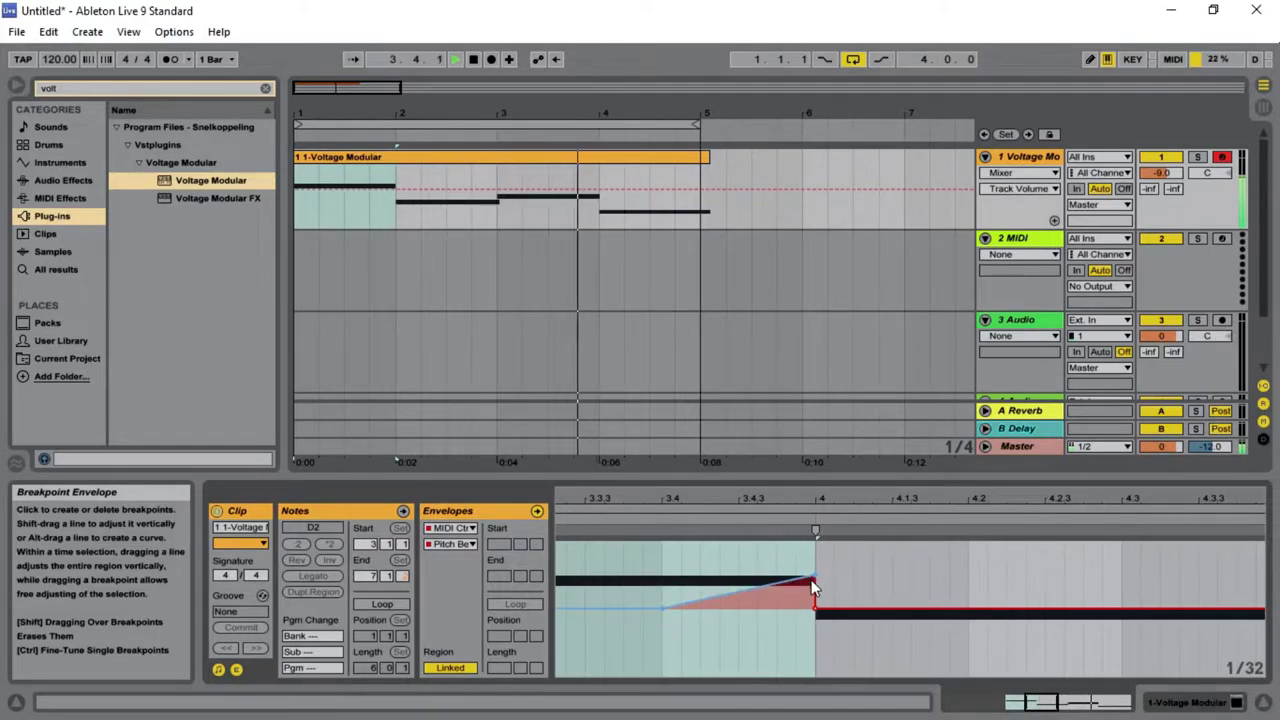
pyautogui.moveTo(808, 573); pyautogui.dragTo(812, 545)
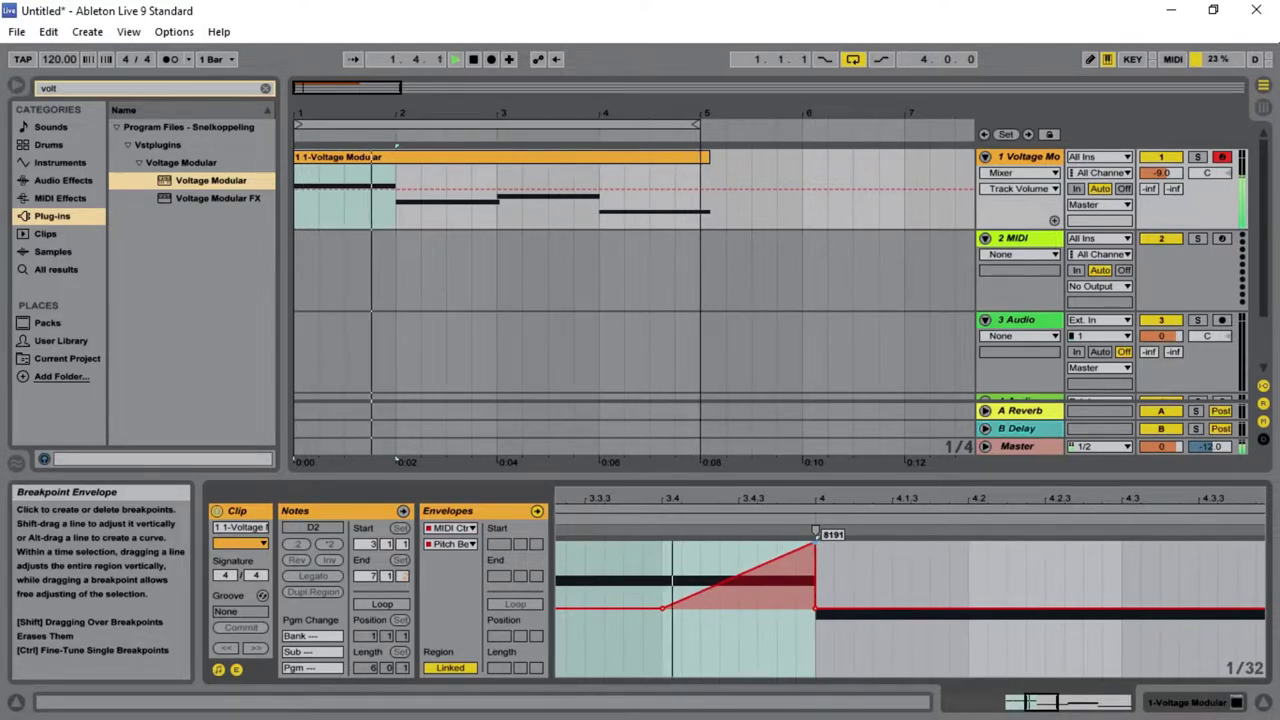
pyautogui.moveTo(815, 545); pyautogui.dragTo(711, 551)
pyautogui.moveTo(815, 608); pyautogui.dragTo(802, 612)
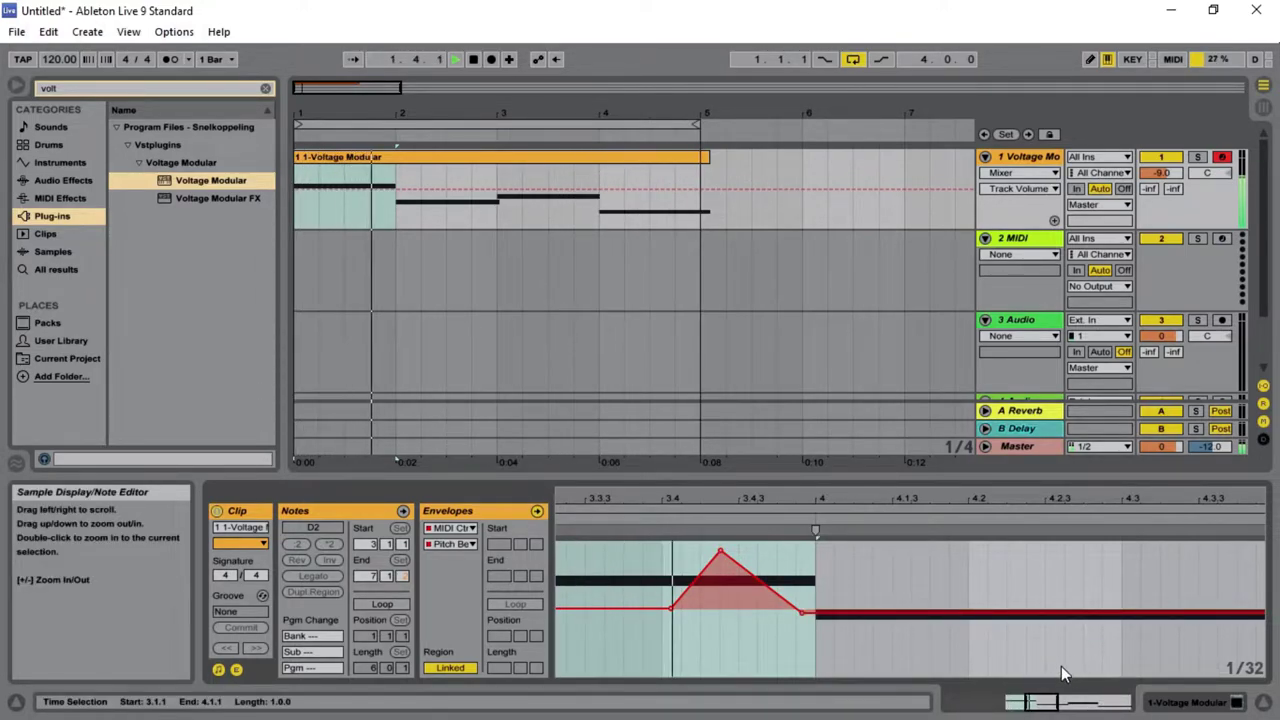
# - Try to draw a downward Pitch Bend dip to -8192 between beats 4.2 and 4.3
pyautogui.moveTo(1055, 702); pyautogui.dragTo(1061, 710)
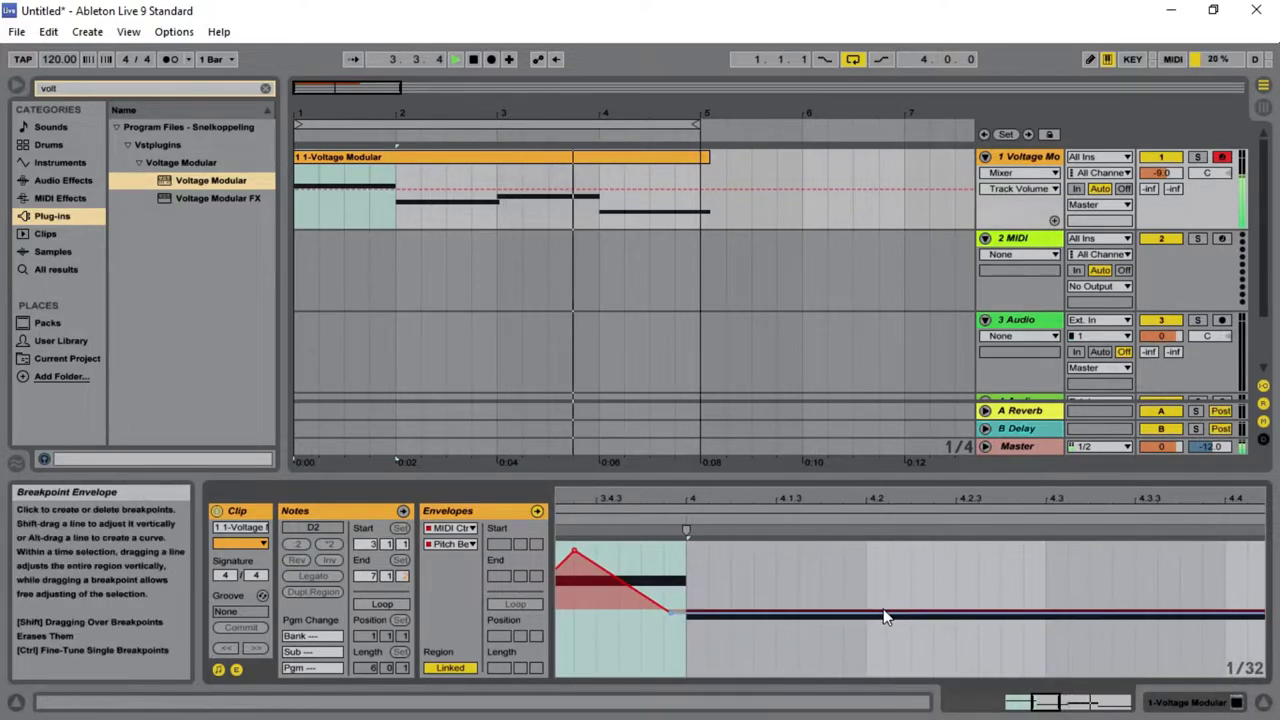
pyautogui.click(906, 572)
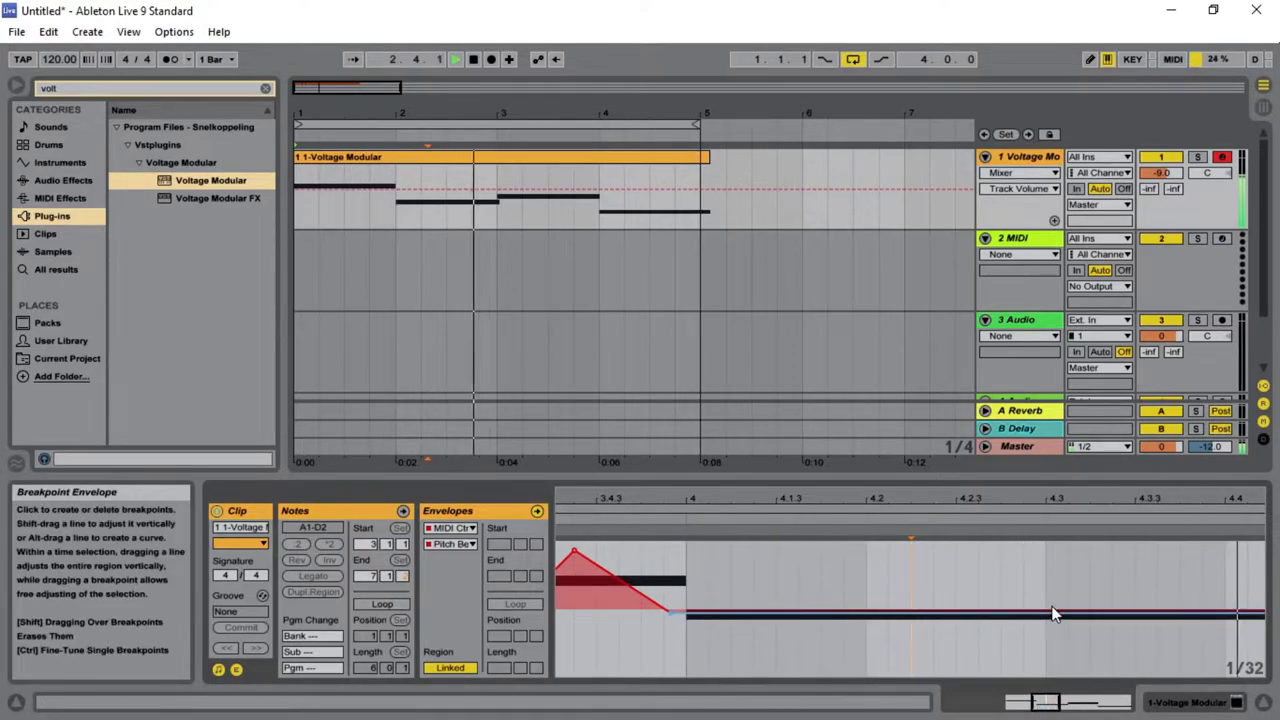
pyautogui.click(872, 615)
pyautogui.click(881, 615)
pyautogui.click(1038, 615)
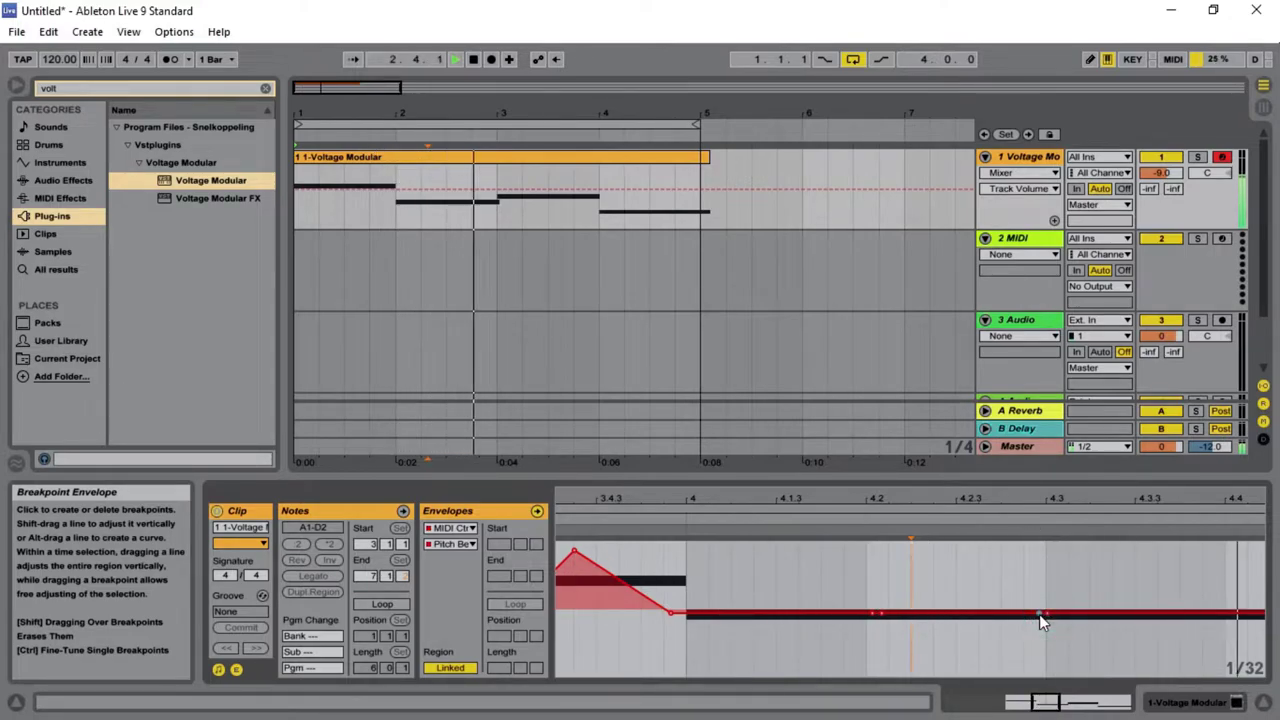
pyautogui.click(1001, 615)
pyautogui.moveTo(929, 614); pyautogui.dragTo(1020, 672)
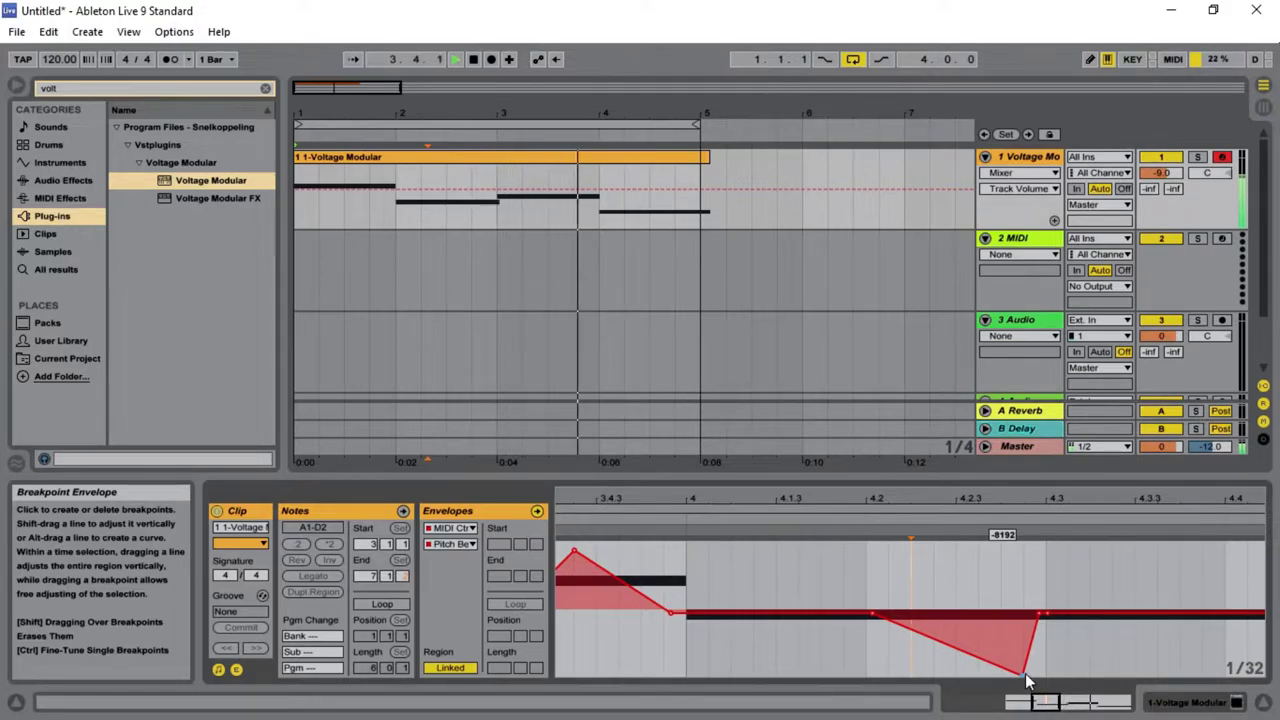
pyautogui.hotkey('ctrl', 'z')
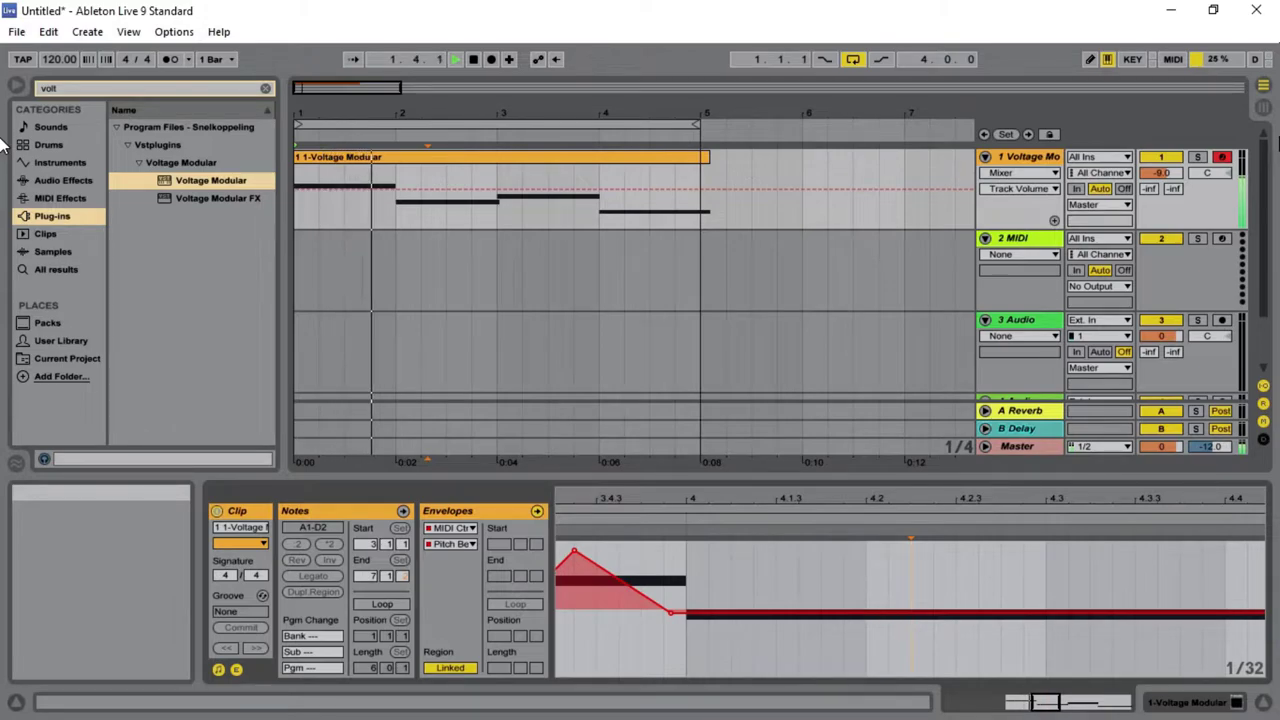
# - Draw a V-shaped Pitch Bend dip from about 4.3.3 to just before bar 5, with its low point at -7390 shortly after 4.4
pyautogui.moveTo(1040, 708); pyautogui.dragTo(1069, 702)
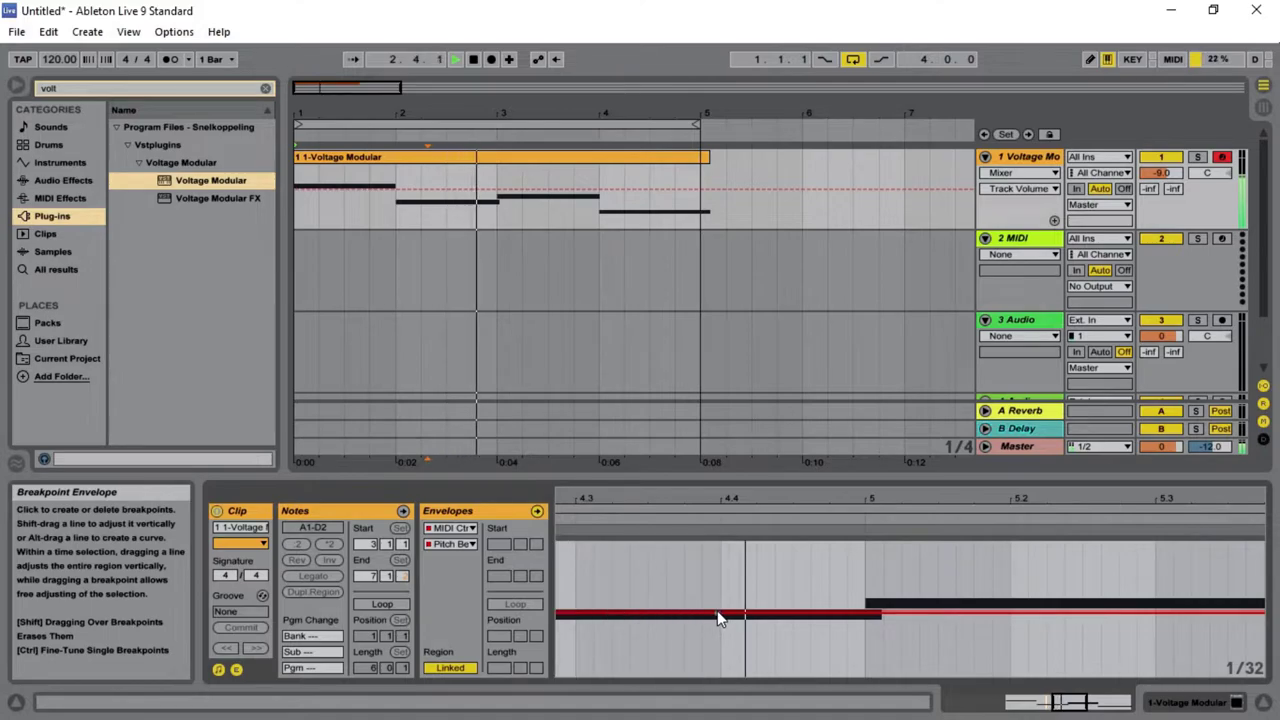
pyautogui.click(651, 615)
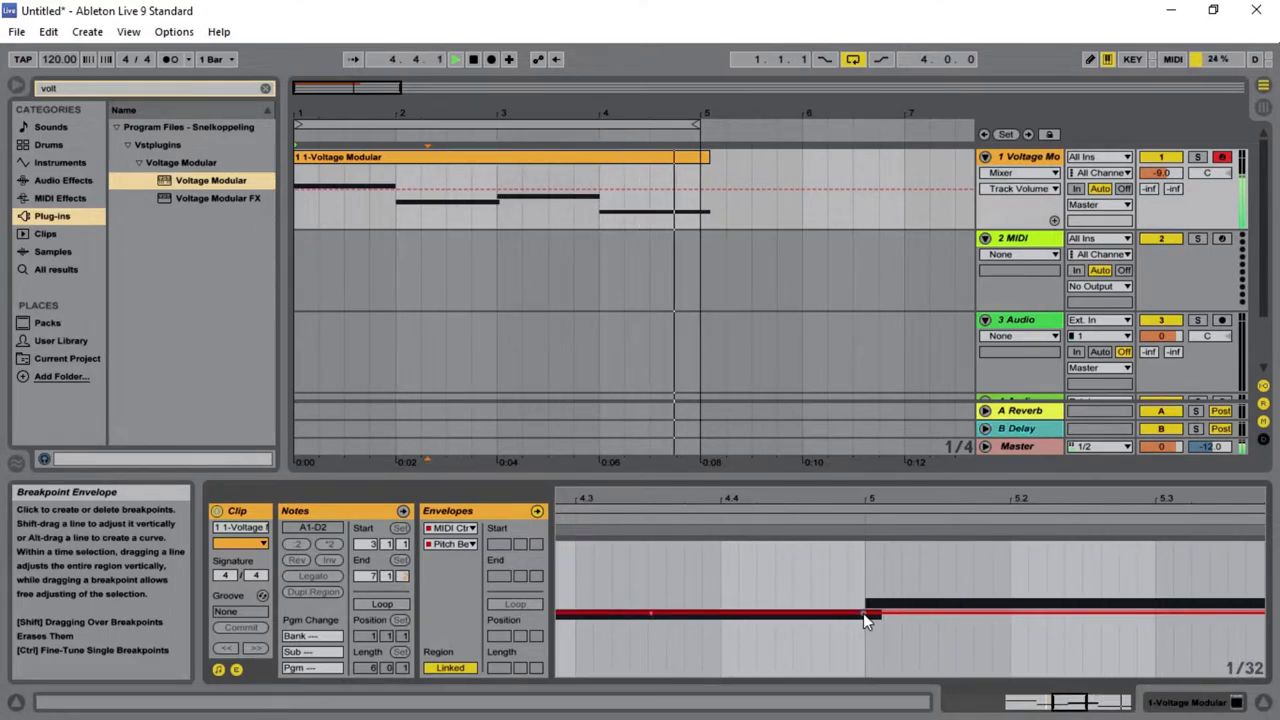
pyautogui.click(659, 614)
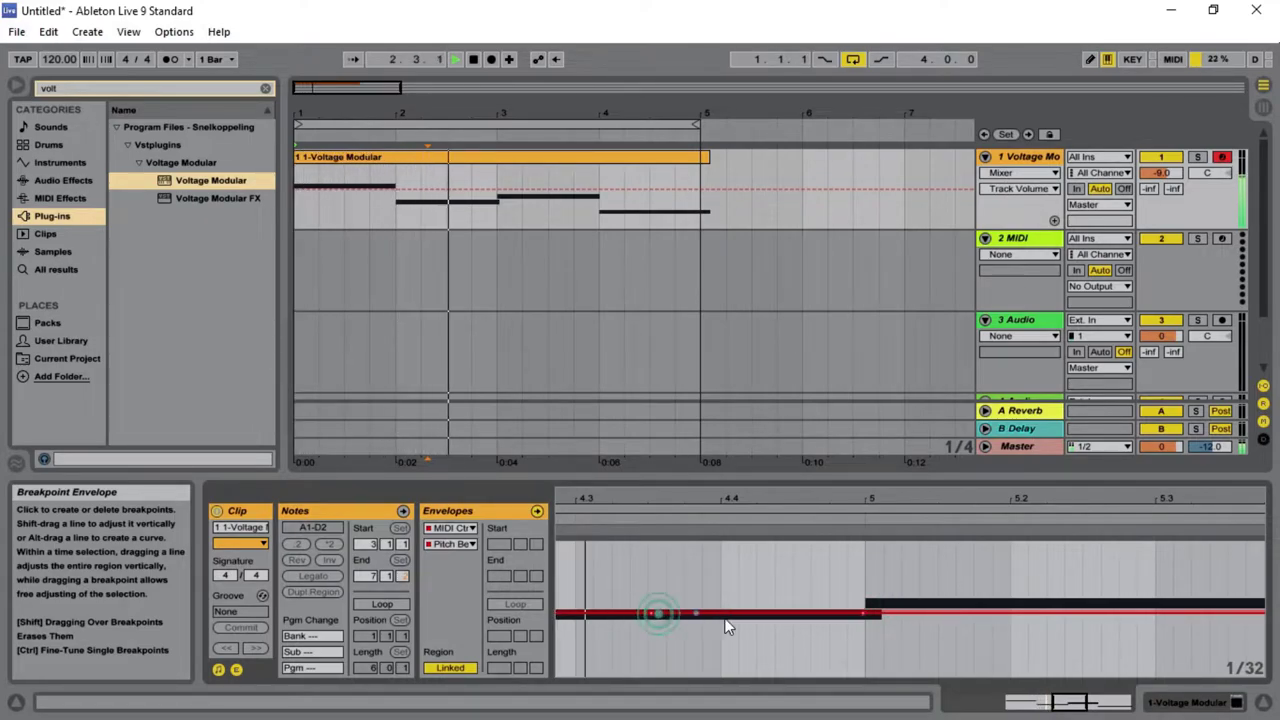
pyautogui.click(857, 614)
pyautogui.moveTo(659, 614); pyautogui.dragTo(857, 545)
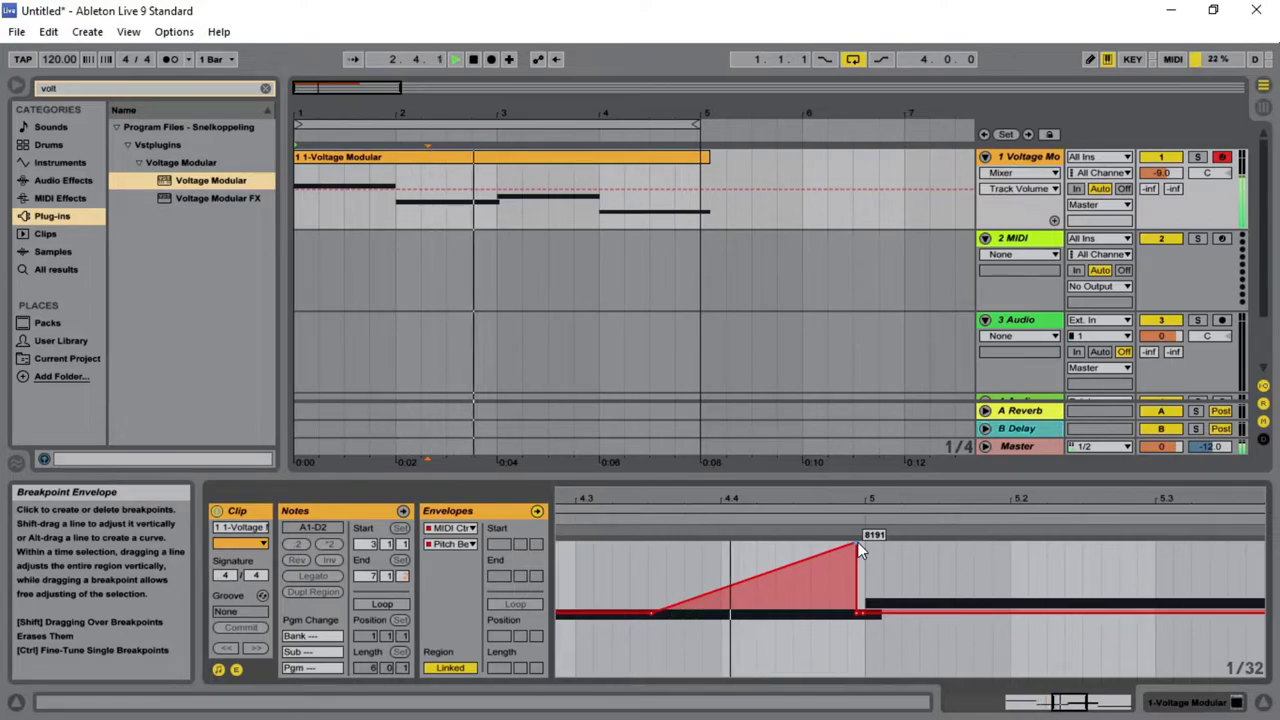
pyautogui.moveTo(859, 548); pyautogui.dragTo(803, 672)
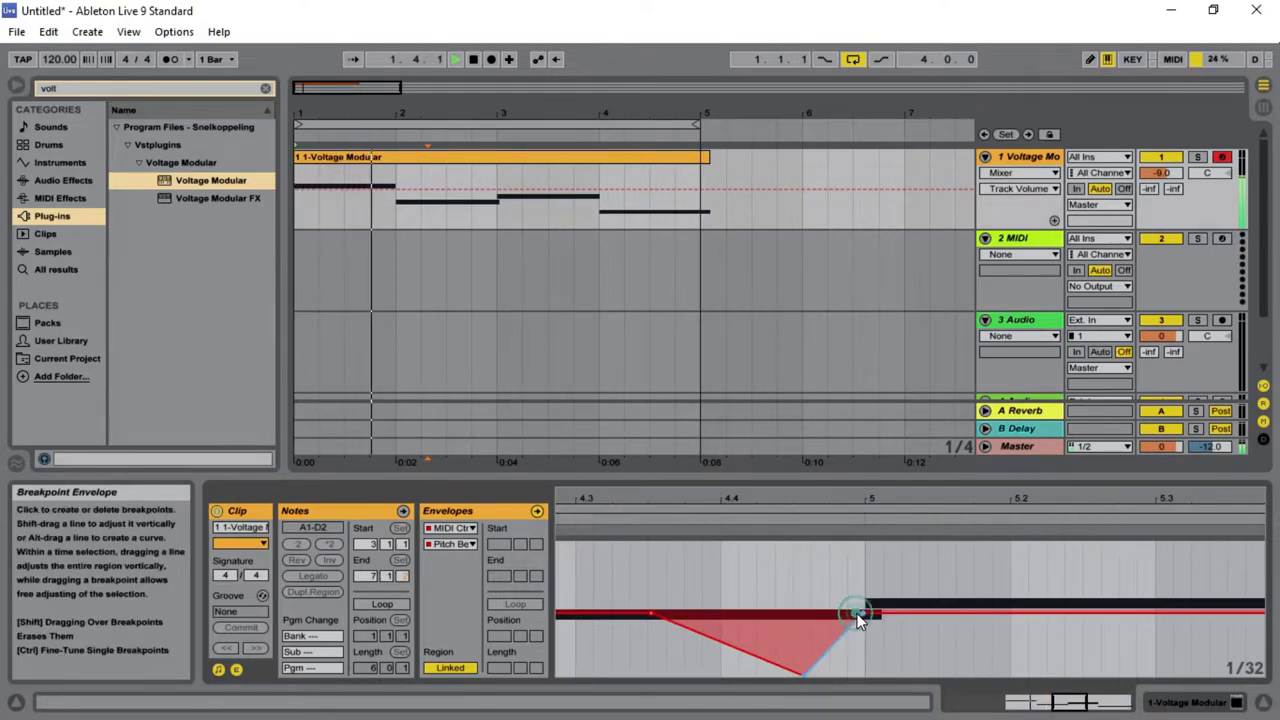
pyautogui.moveTo(805, 673)
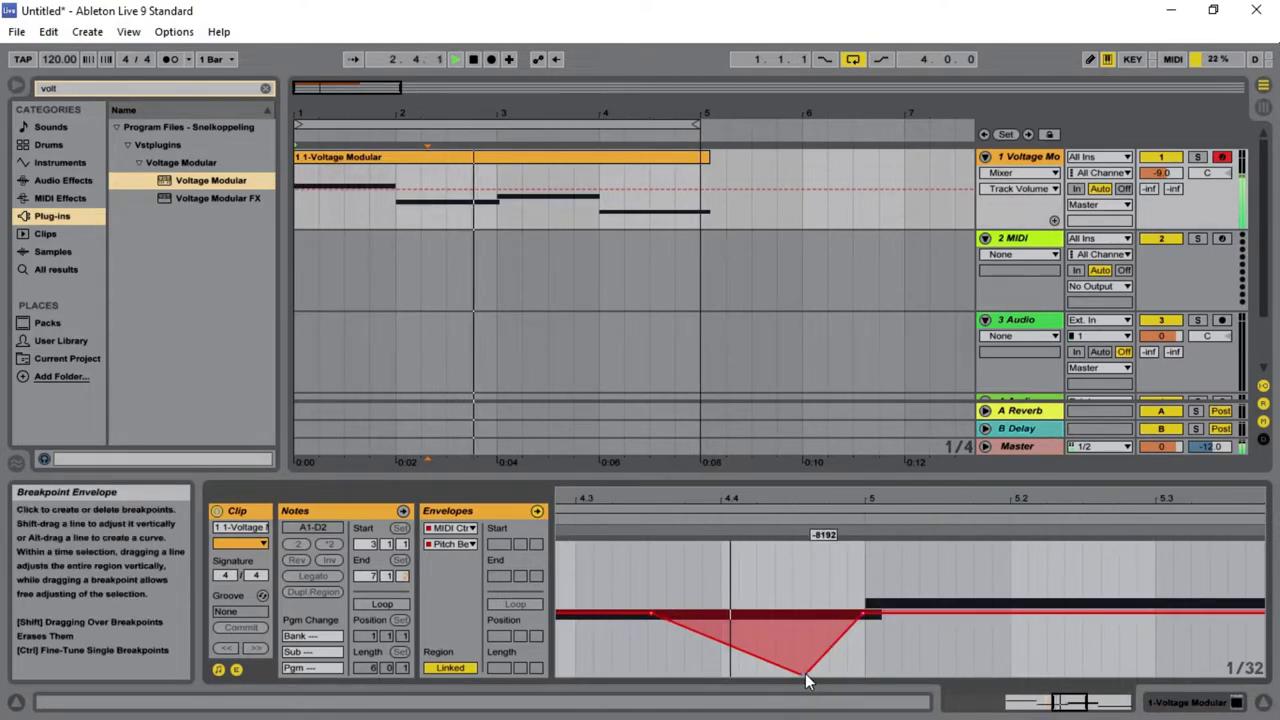
pyautogui.moveTo(805, 673); pyautogui.dragTo(757, 665)
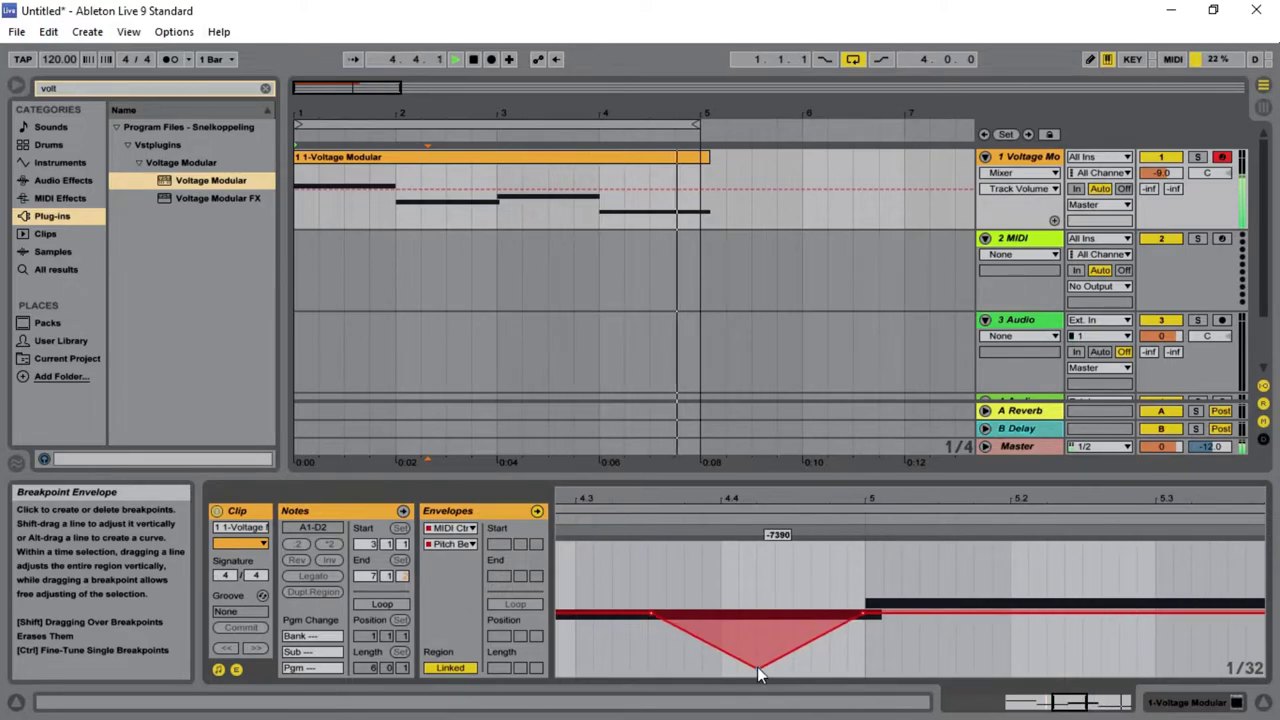
# - Raise the Voltage Modular track volume to -1.6 dB in Session View, and return to Arrangement View
pyautogui.press('Tab')
pyautogui.moveTo(363, 387); pyautogui.dragTo(363, 380)
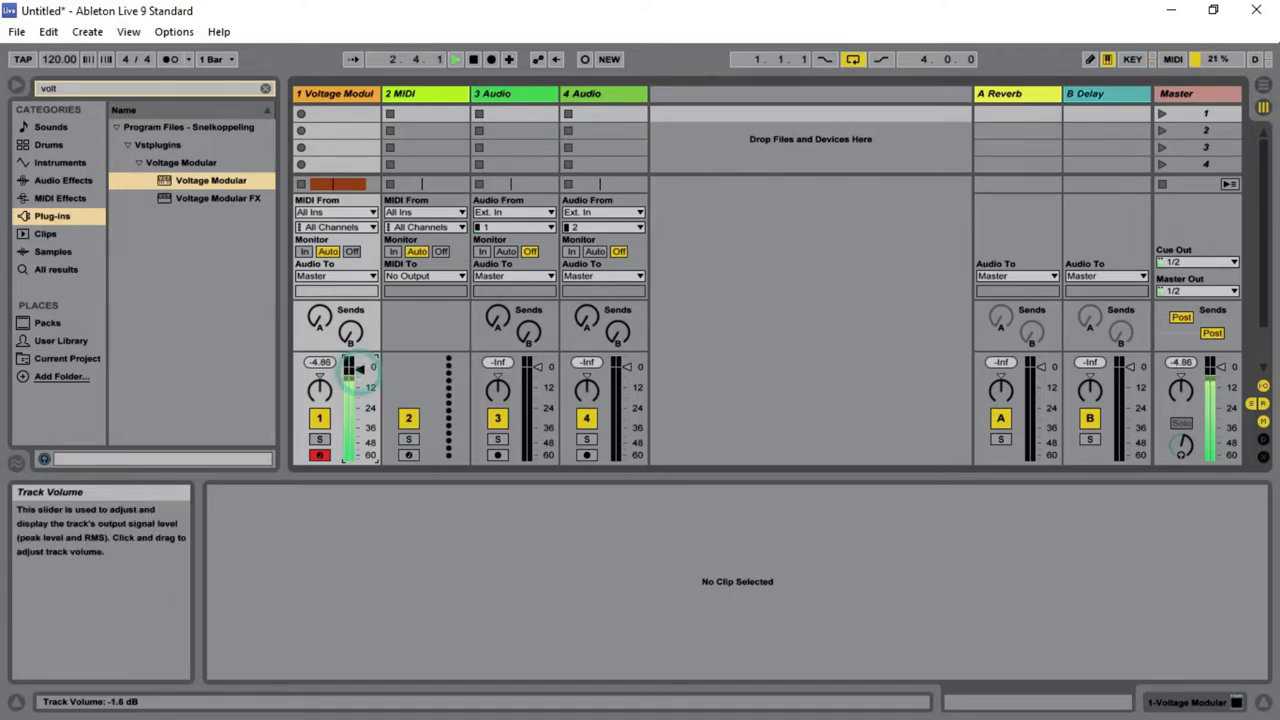
pyautogui.press('Tab')
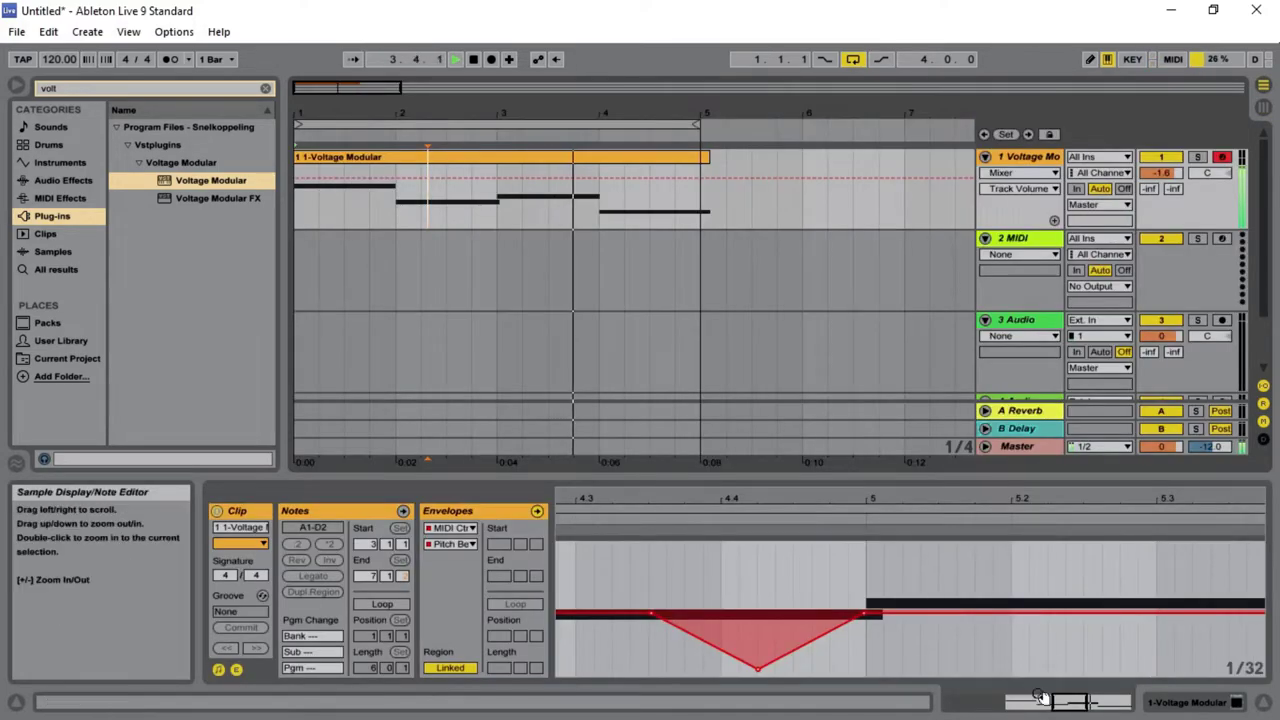
# - Draw a triangular Pitch Bend peak from bar 6 to 6.3, with its top at the maximum near 6.2
pyautogui.moveTo(1078, 700); pyautogui.dragTo(1104, 698)
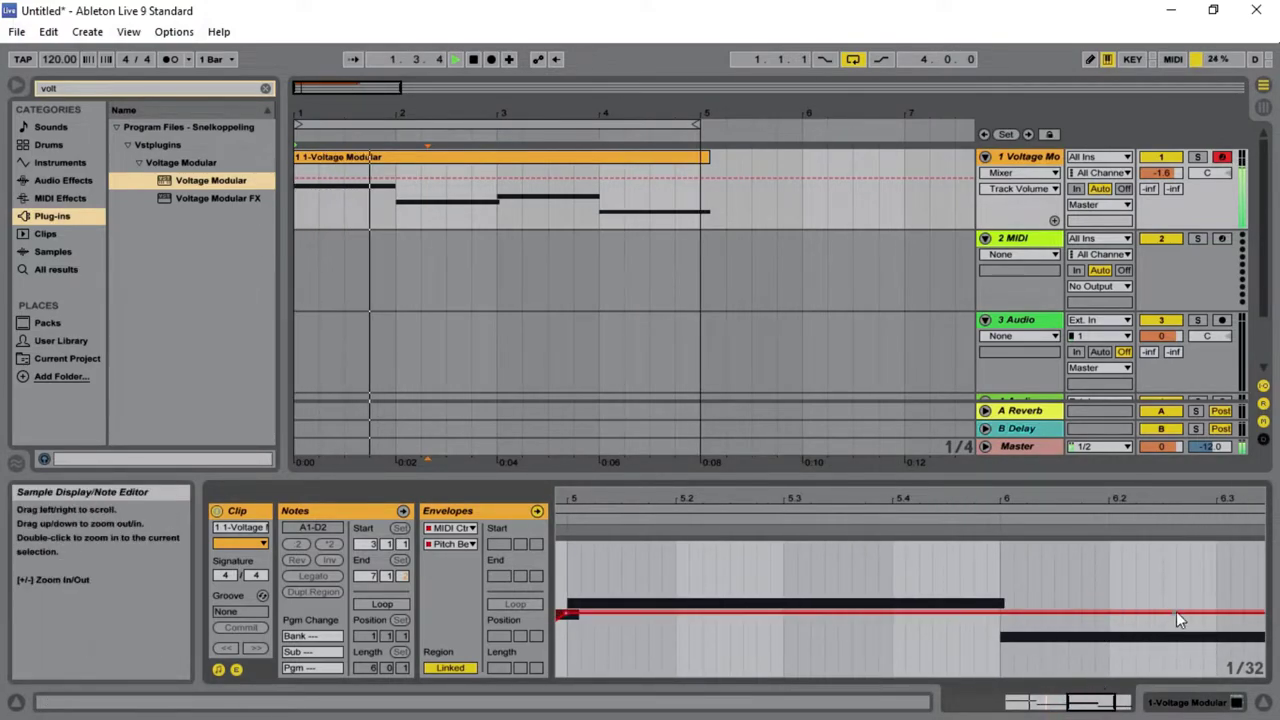
pyautogui.click(1003, 613)
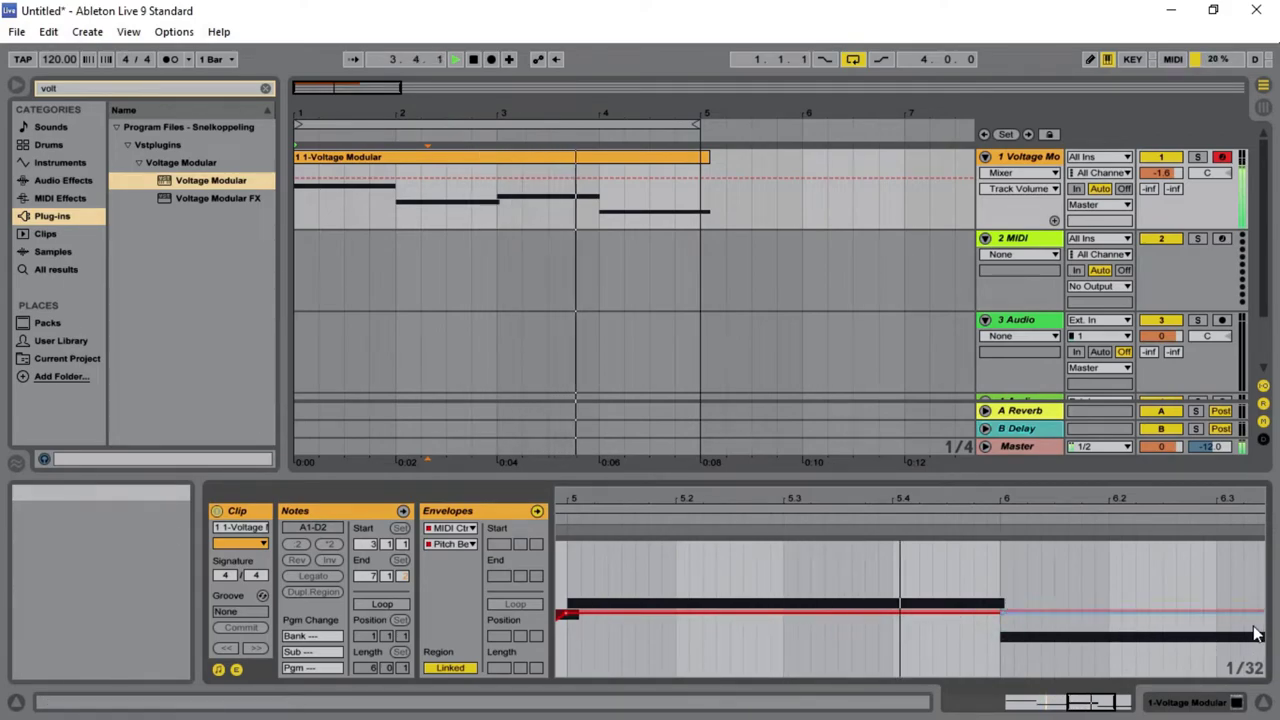
pyautogui.click(1216, 614)
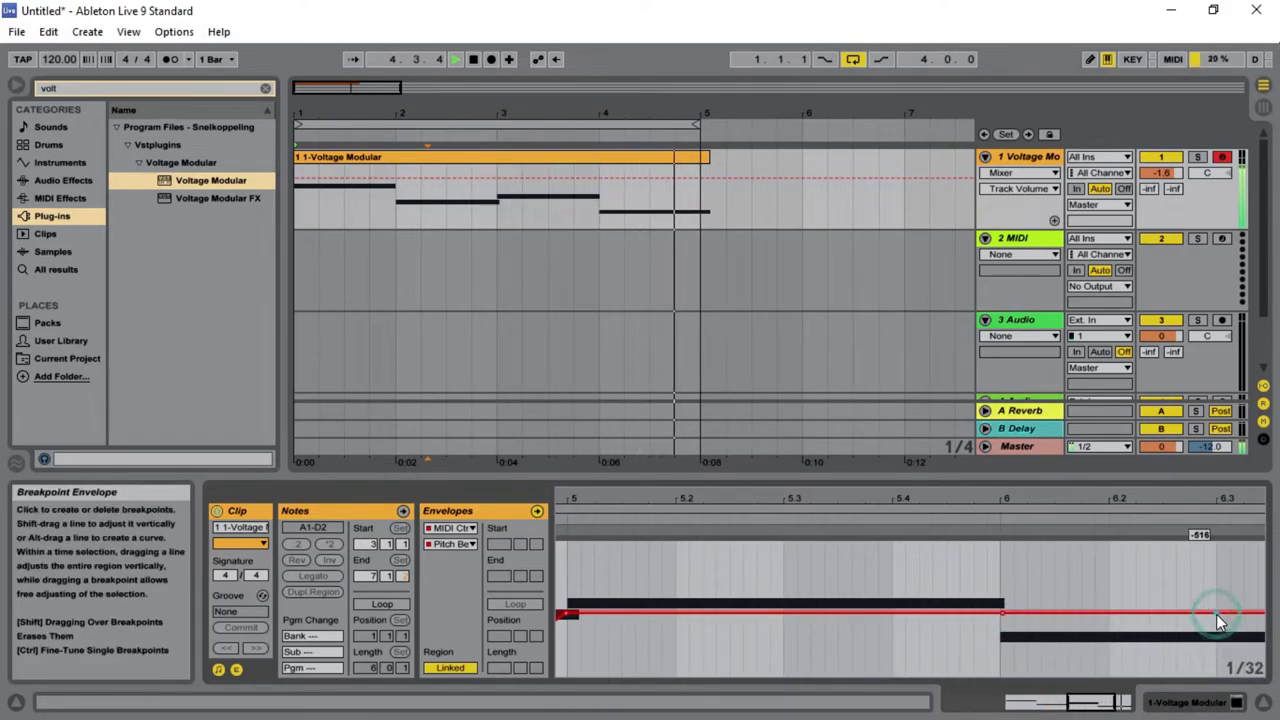
pyautogui.click(1009, 612)
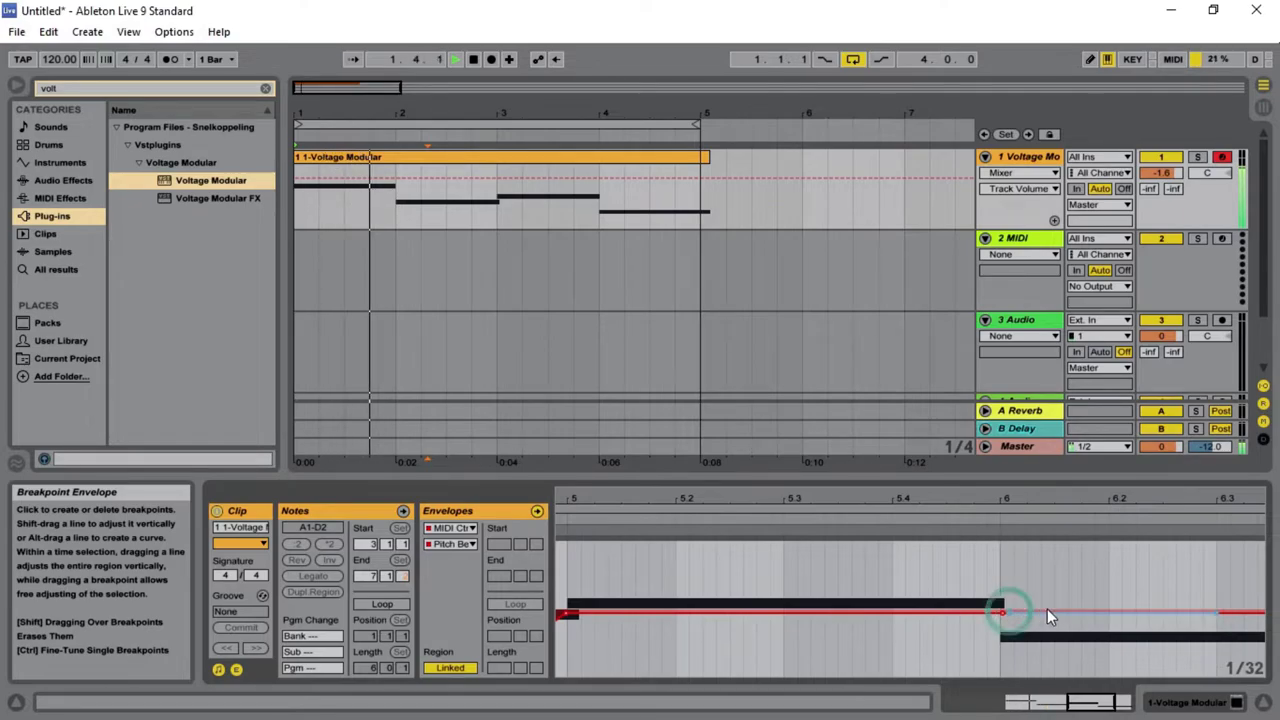
pyautogui.click(1208, 615)
pyautogui.moveTo(1011, 613)
pyautogui.mouseDown()
pyautogui.moveTo(1010, 571)
pyautogui.moveTo(1023, 567)
pyautogui.moveTo(1015, 628)
pyautogui.mouseUp()
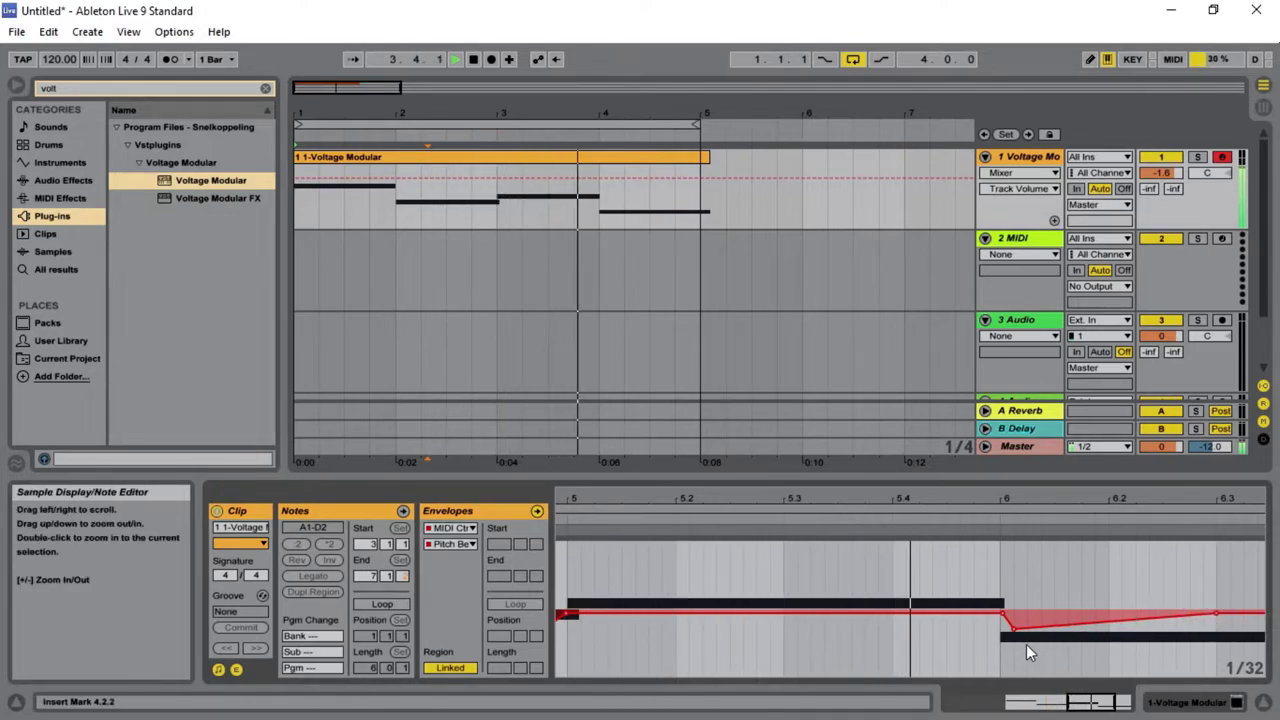
pyautogui.moveTo(1058, 626); pyautogui.dragTo(1110, 636)
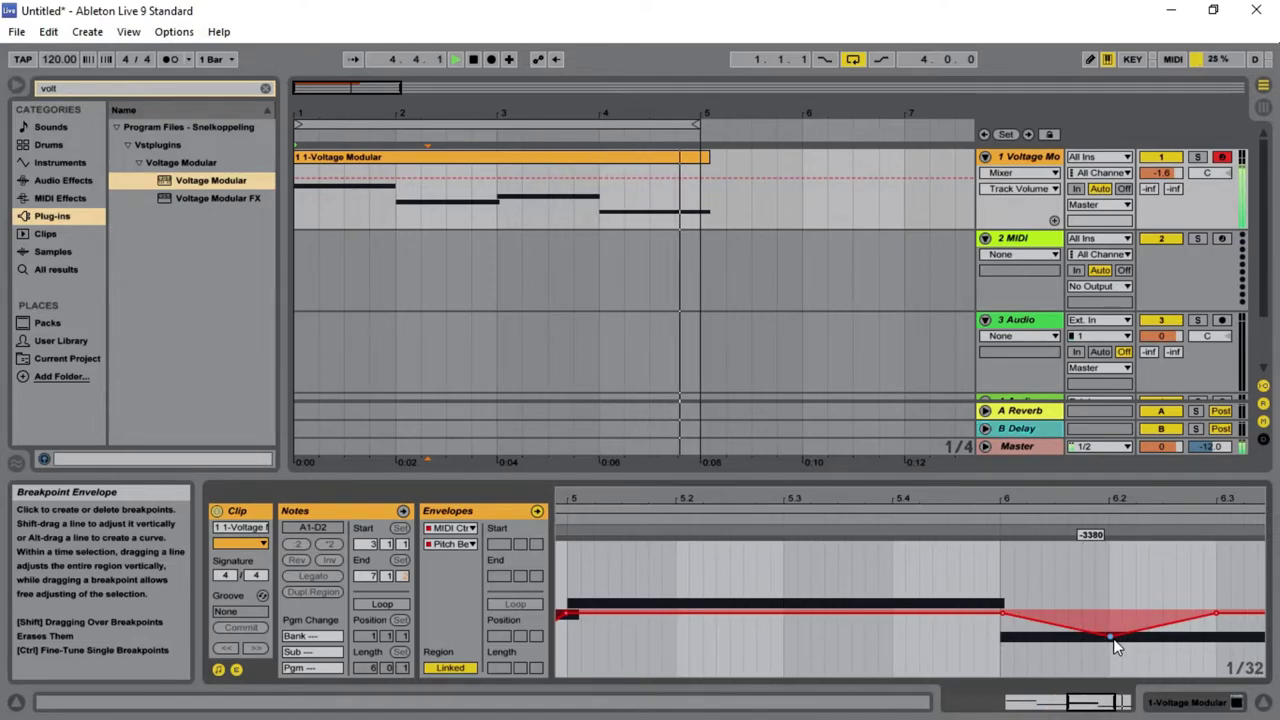
pyautogui.moveTo(1113, 638); pyautogui.dragTo(1120, 544)
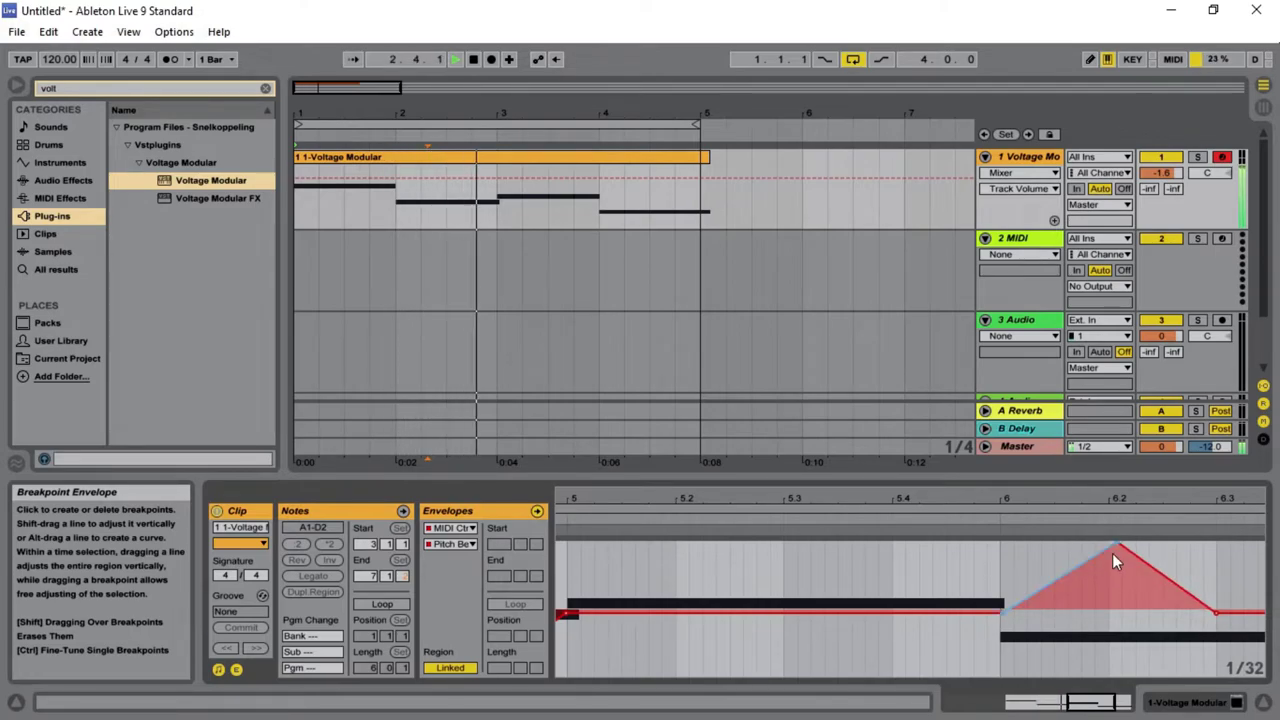
# - In Session View, load the Tuner audio effect onto the Voltage Modular track and briefly check the Voltage Modular plug-in window
pyautogui.press('Tab')
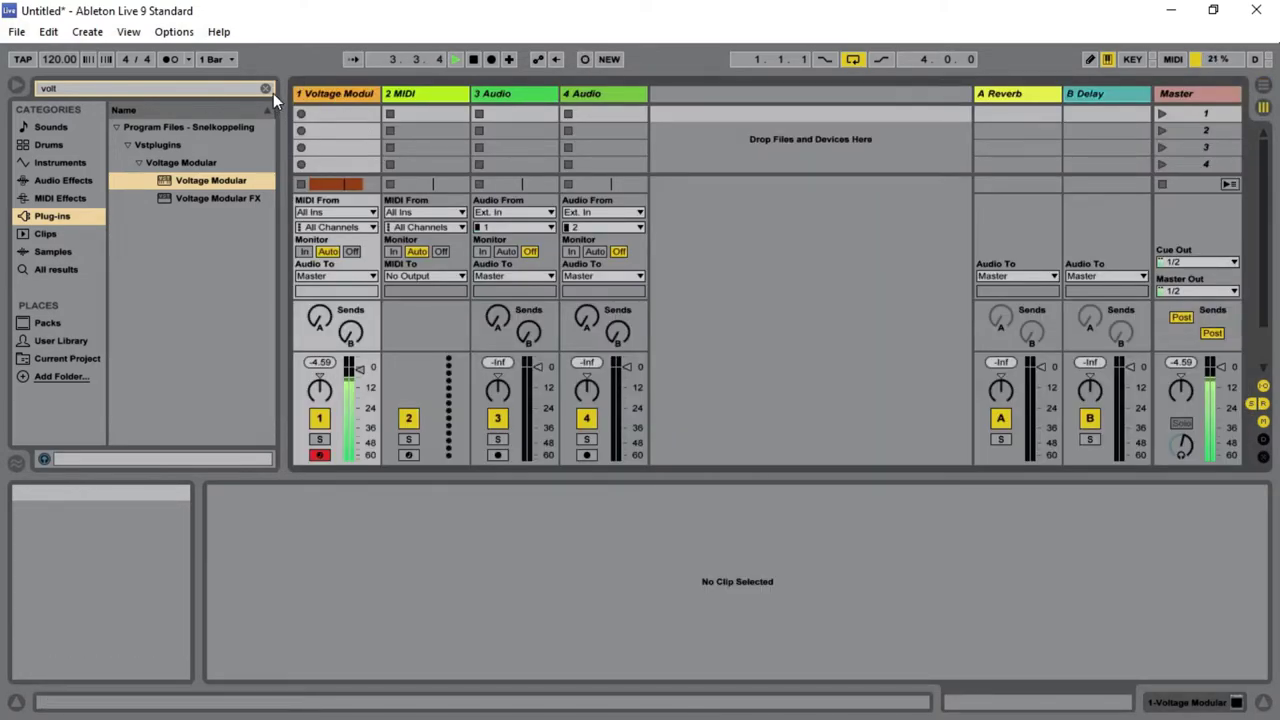
pyautogui.click(266, 89)
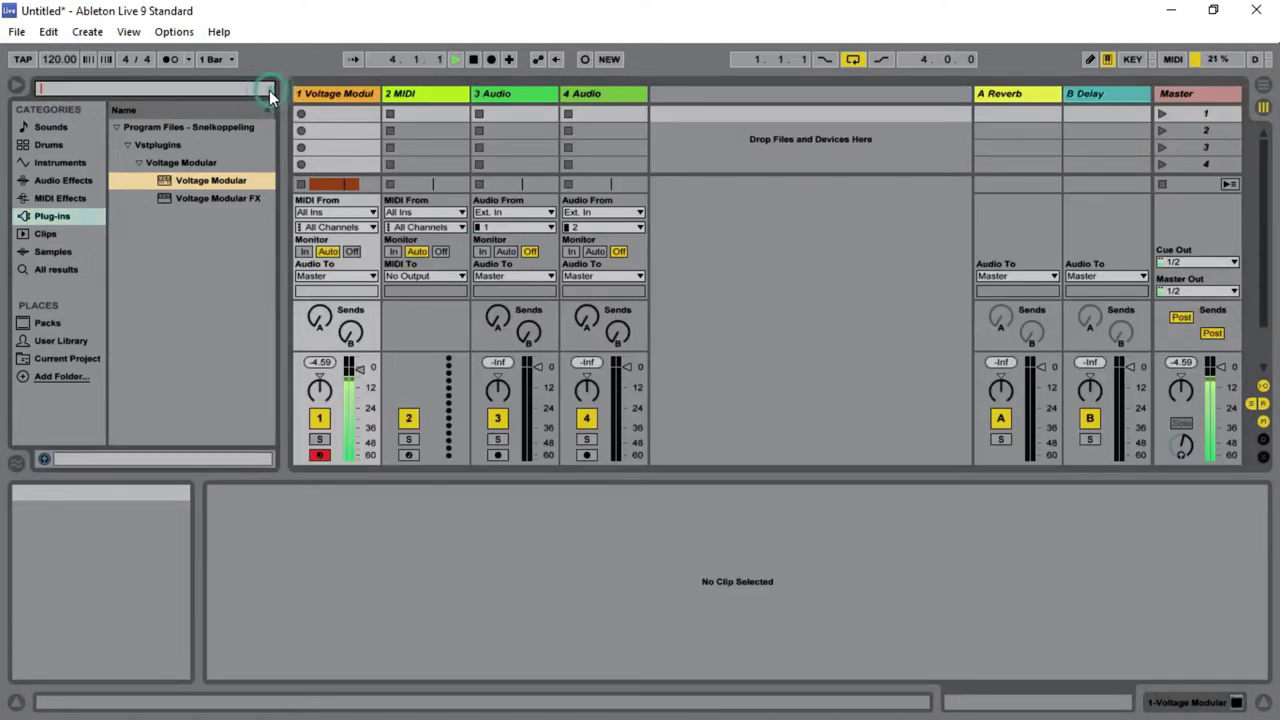
pyautogui.click(72, 177)
pyautogui.scroll(-5, 246, 367)
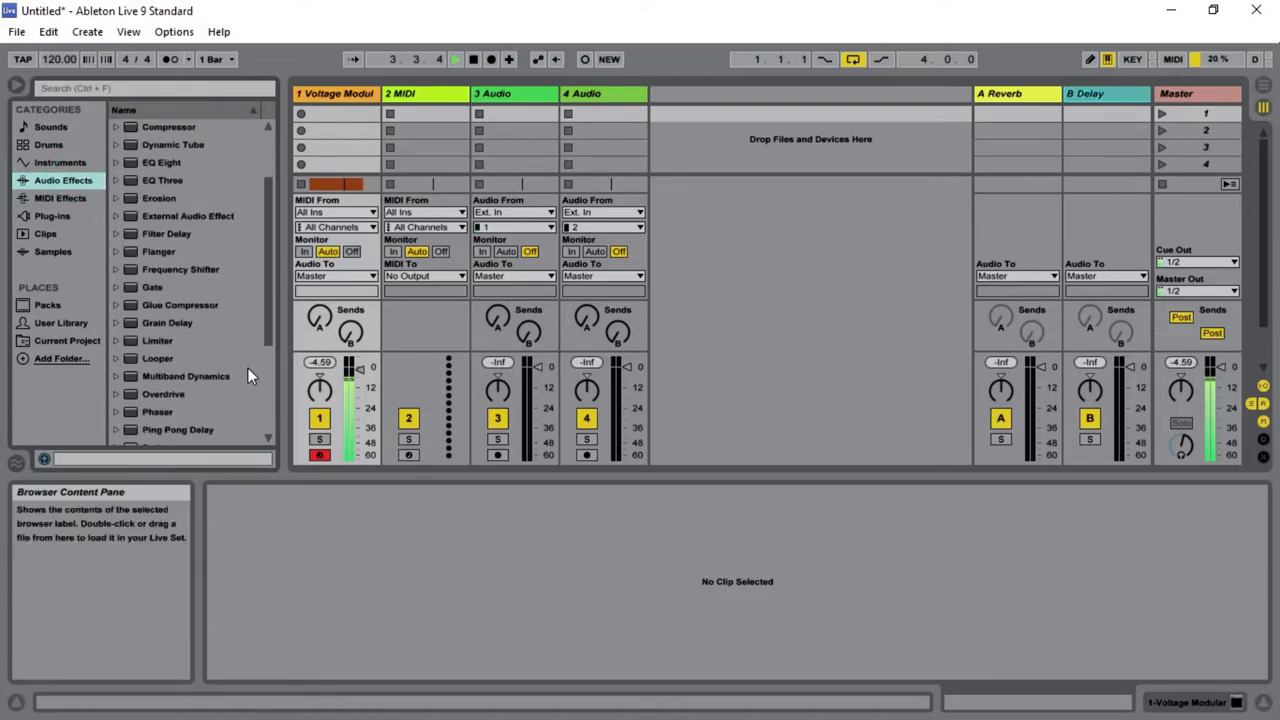
pyautogui.click(246, 380)
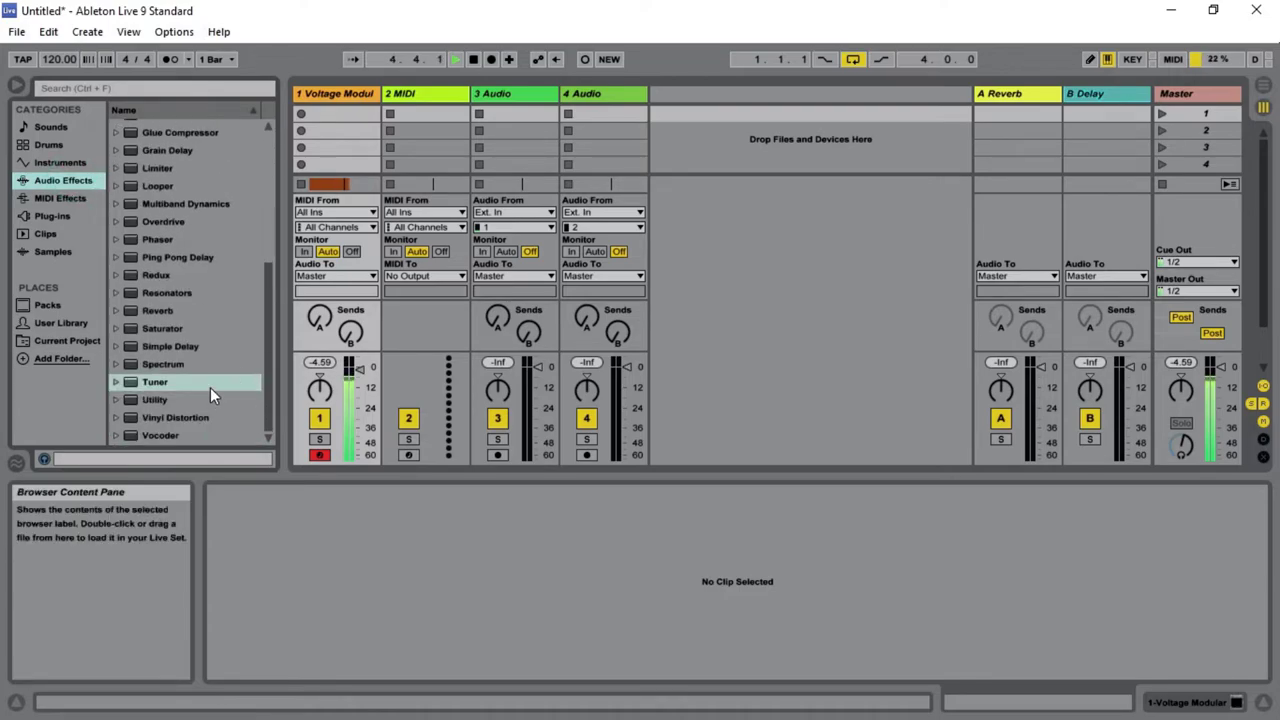
pyautogui.doubleClick(210, 386)
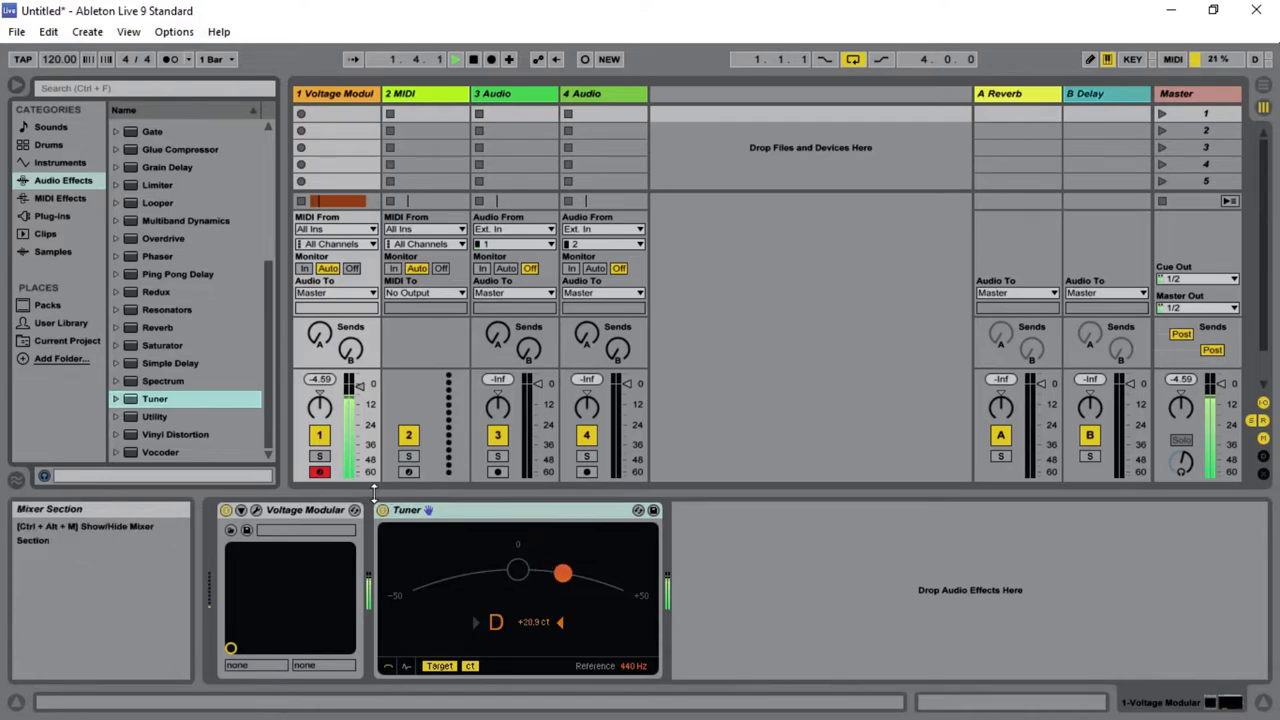
pyautogui.click(257, 510)
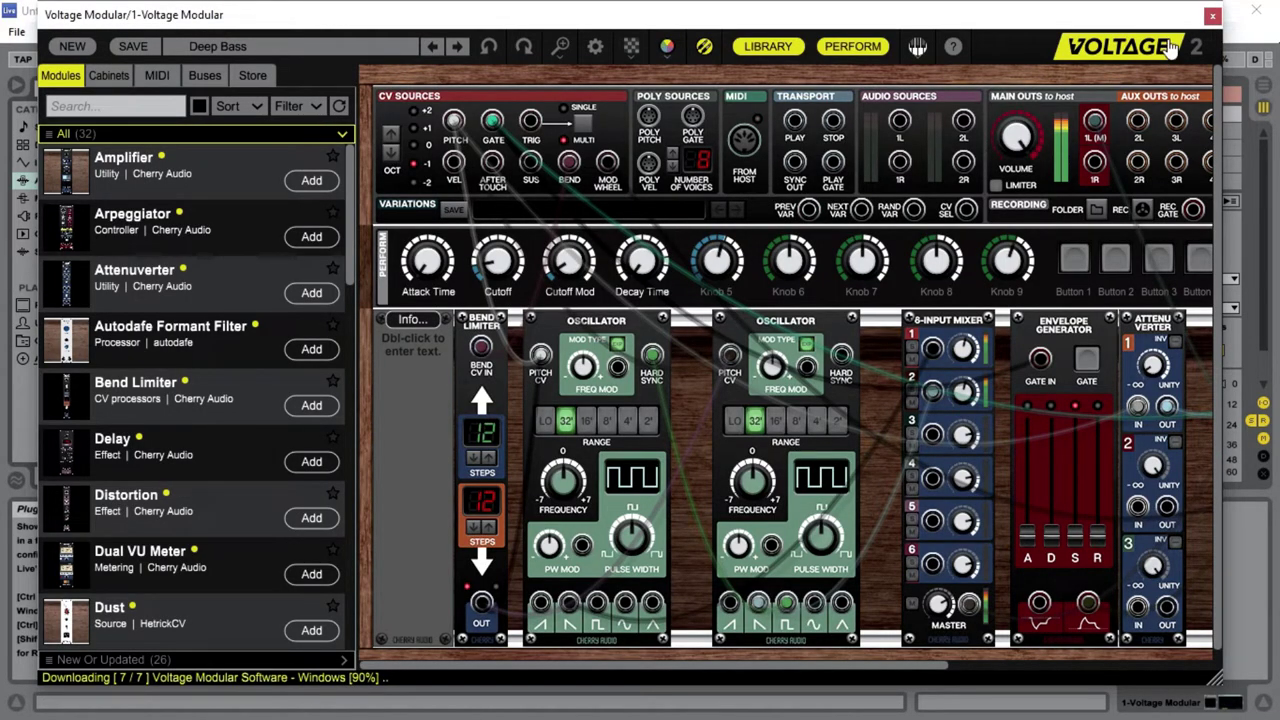
pyautogui.click(1210, 18)
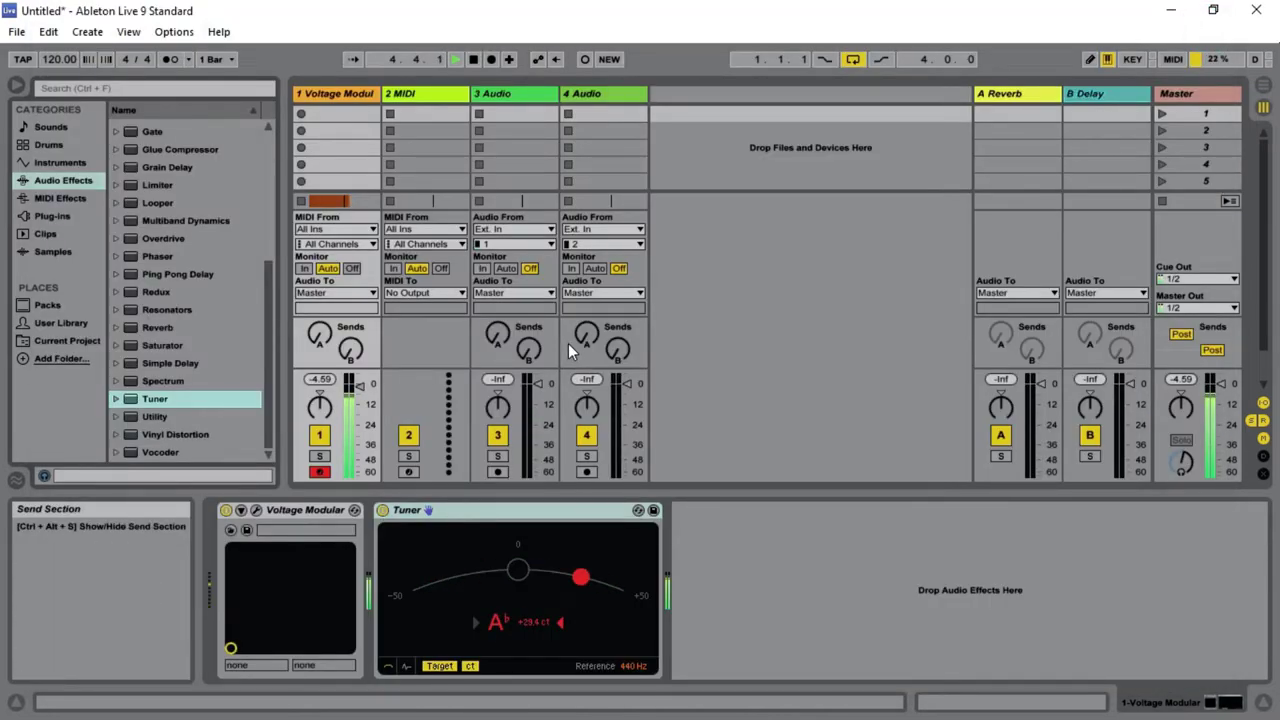
# - In the Voltage Modular arrangement clip, draw a Pitch Bend ramp falling from 6.4 to shortly after bar 7, with a vertical return to the baseline
pyautogui.press('Tab')
pyautogui.click(582, 158)
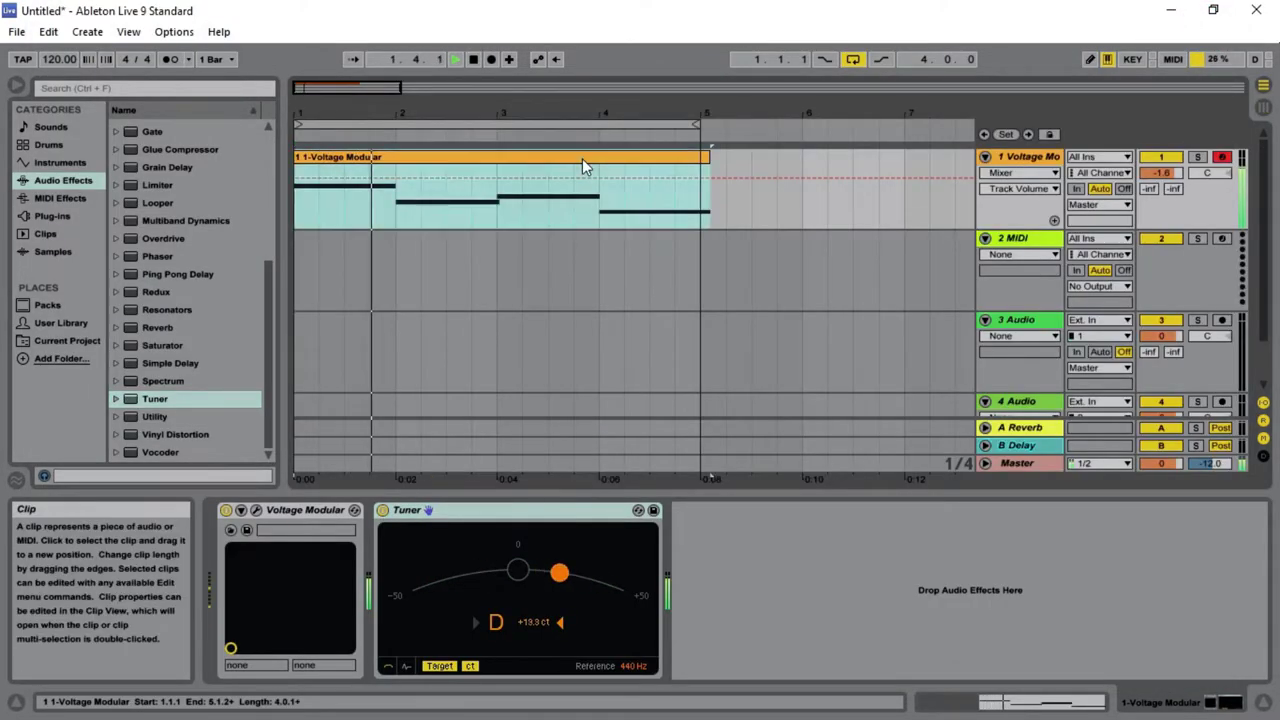
pyautogui.doubleClick(582, 158)
pyautogui.moveTo(1074, 709); pyautogui.dragTo(1084, 703)
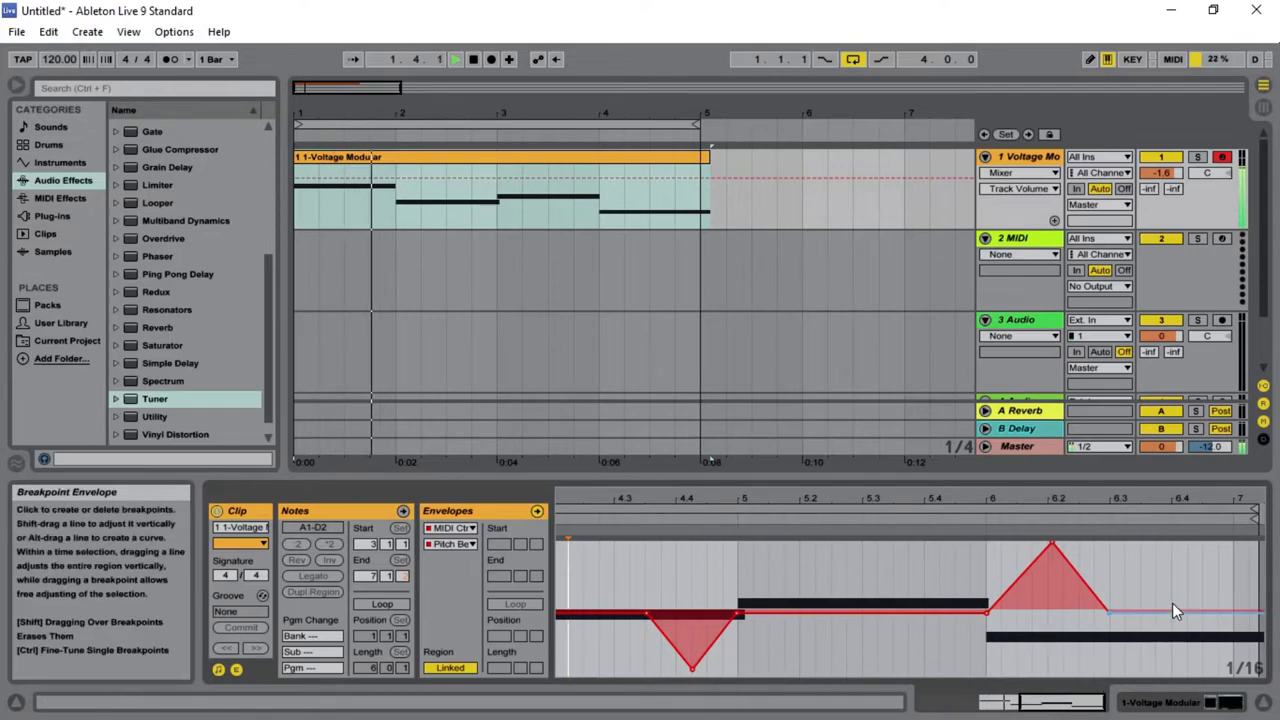
pyautogui.moveTo(1060, 702); pyautogui.dragTo(1087, 712)
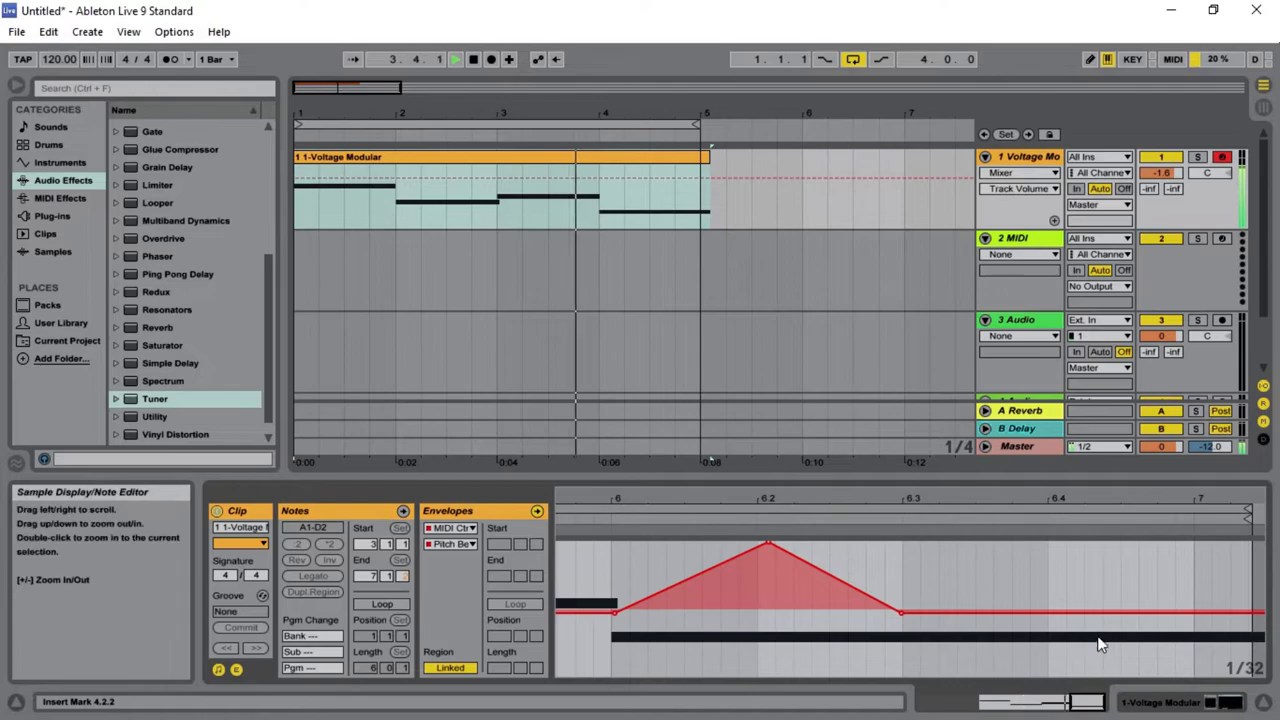
pyautogui.click(1048, 612)
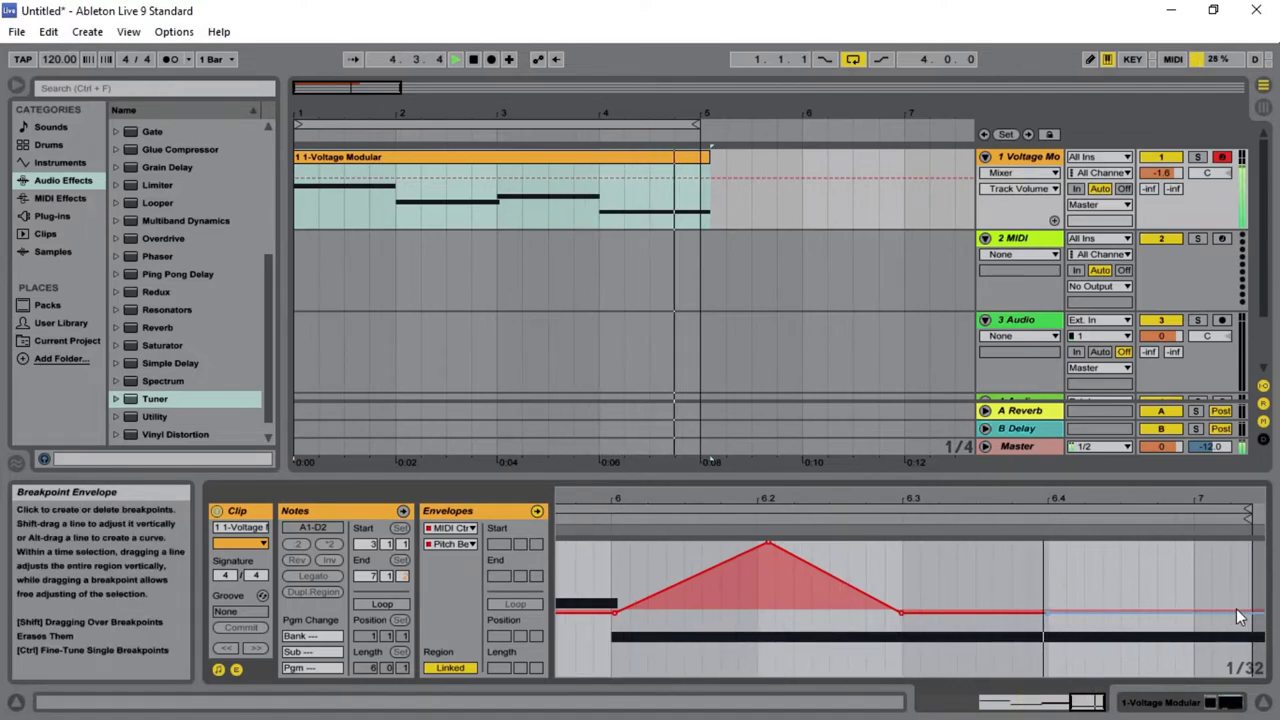
pyautogui.click(1053, 612)
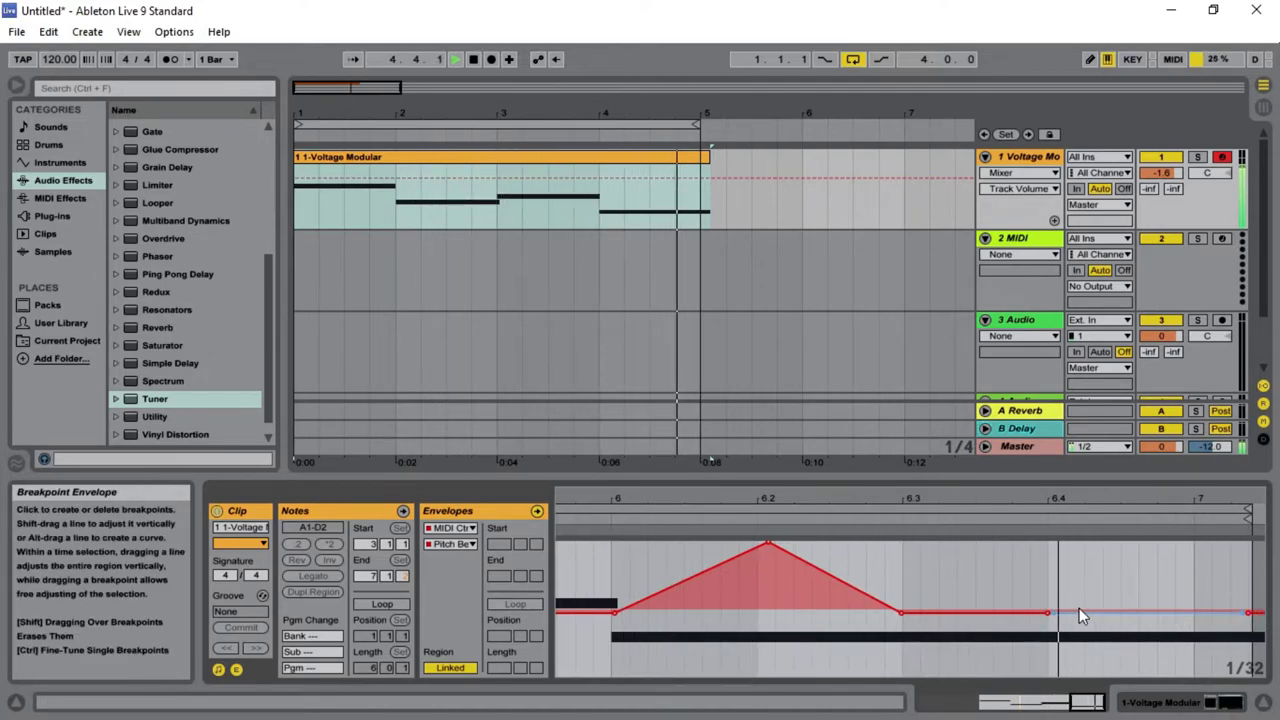
pyautogui.moveTo(1059, 613); pyautogui.dragTo(1089, 659)
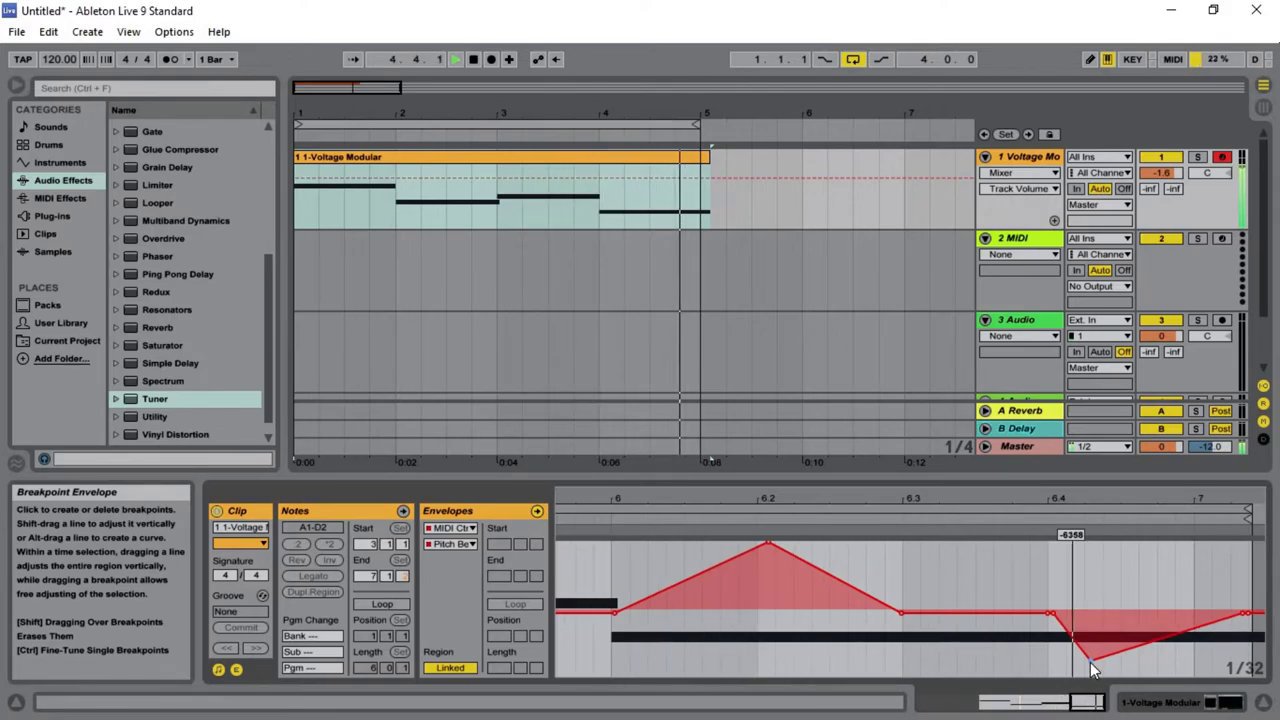
pyautogui.moveTo(1090, 660)
pyautogui.mouseDown()
pyautogui.moveTo(1155, 638)
pyautogui.moveTo(1238, 648)
pyautogui.moveTo(1245, 668)
pyautogui.mouseUp()
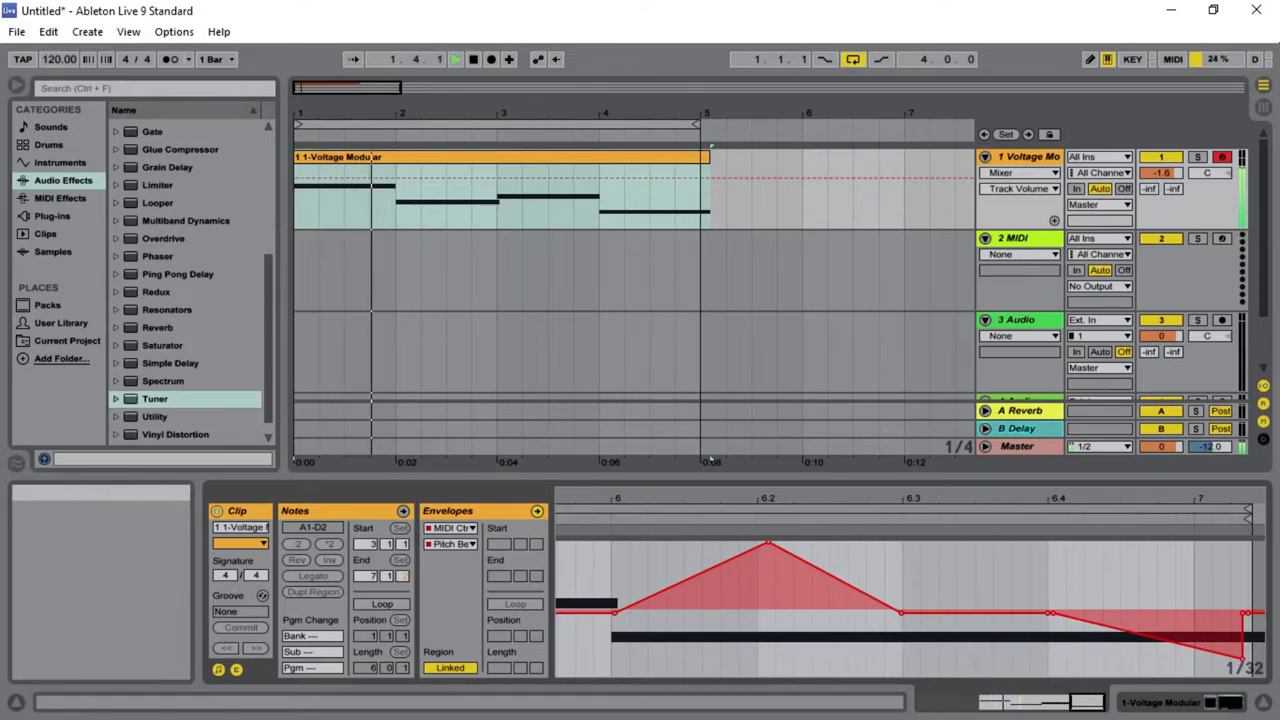
# - In Session View, raise the Voltage Modular track volume to -1.0 dB and restart playback
pyautogui.press('Tab')
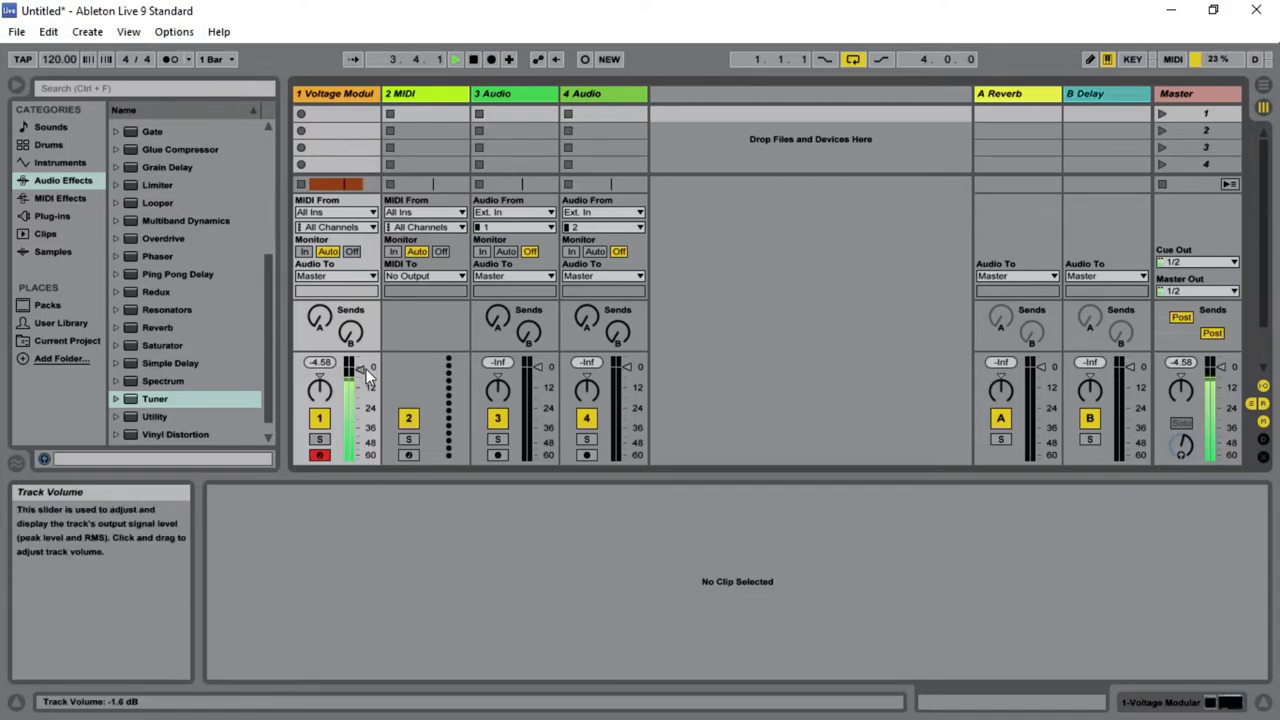
pyautogui.moveTo(362, 369); pyautogui.dragTo(362, 366)
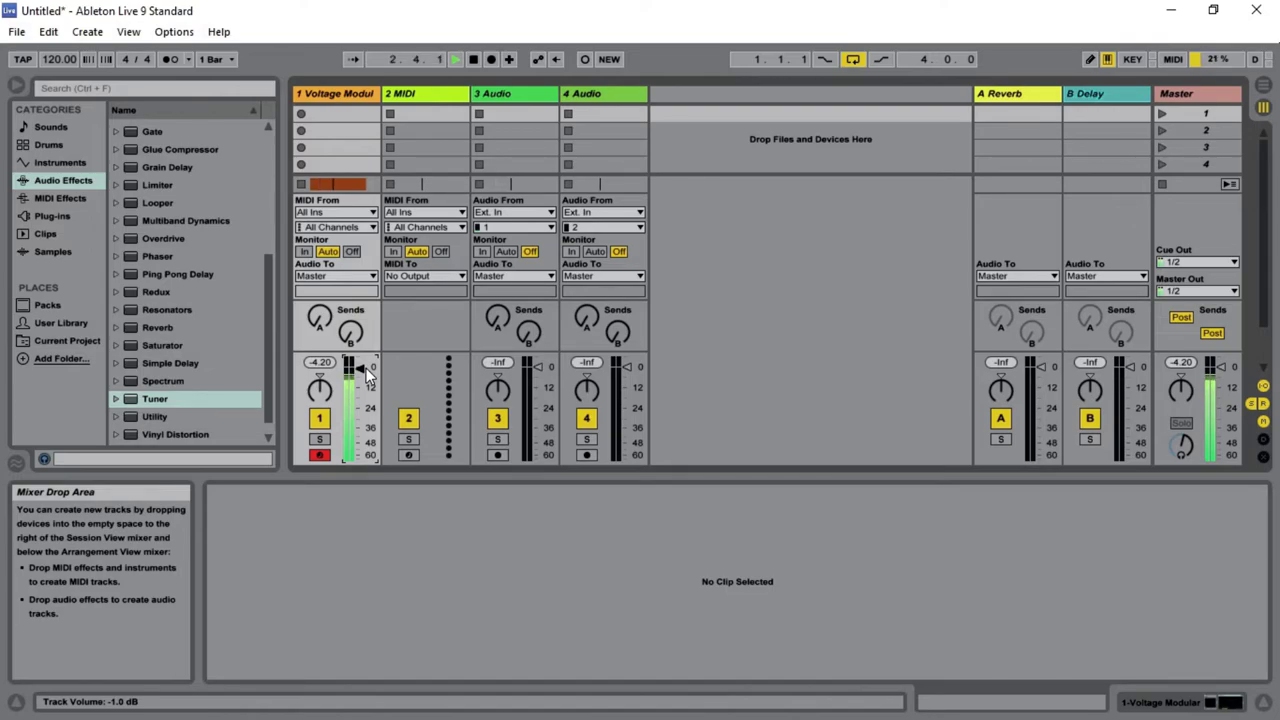
pyautogui.press('space')
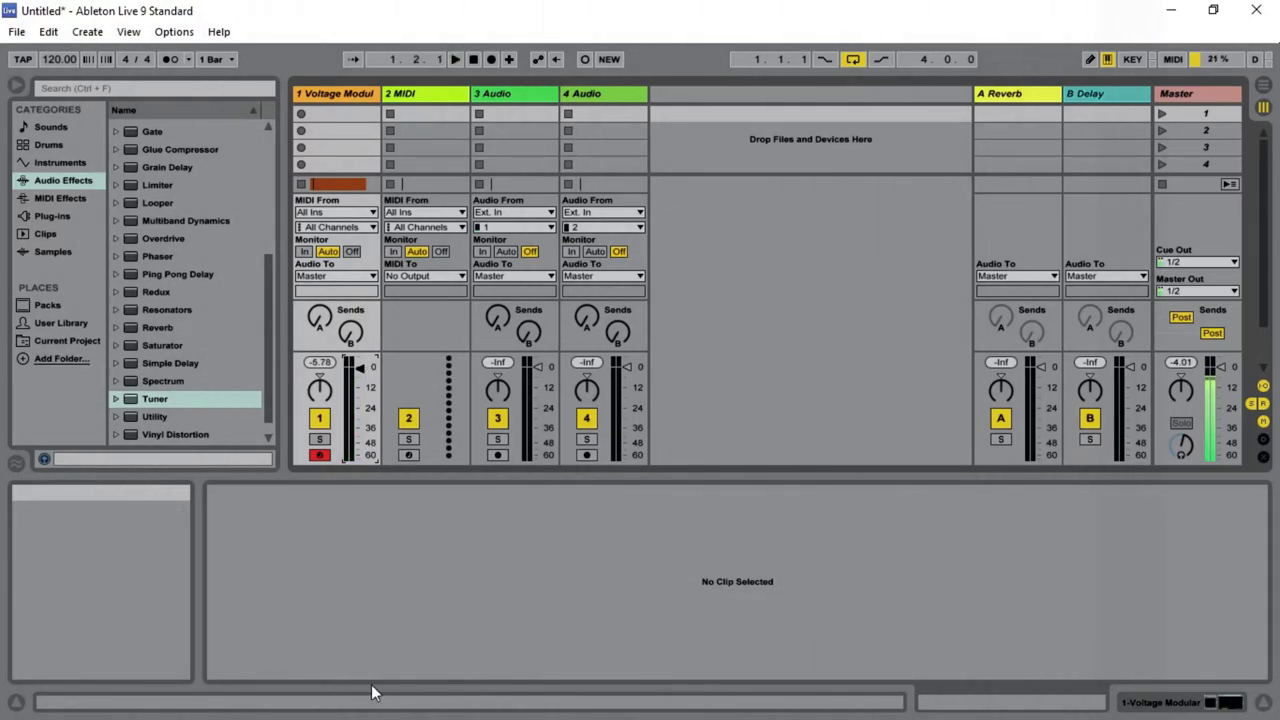
pyautogui.press('space')
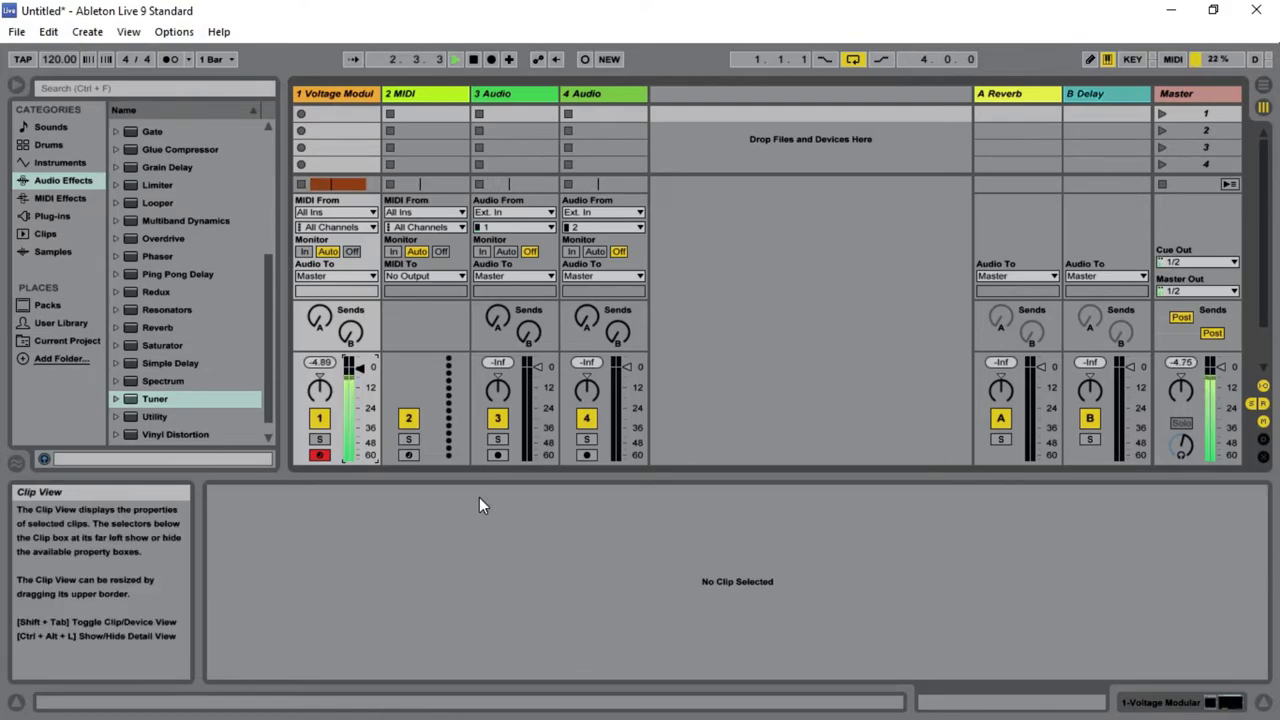
# - Show the Voltage Modular track's devices and examine the patch in the plug-in window, closing the window when done
pyautogui.click(362, 94)
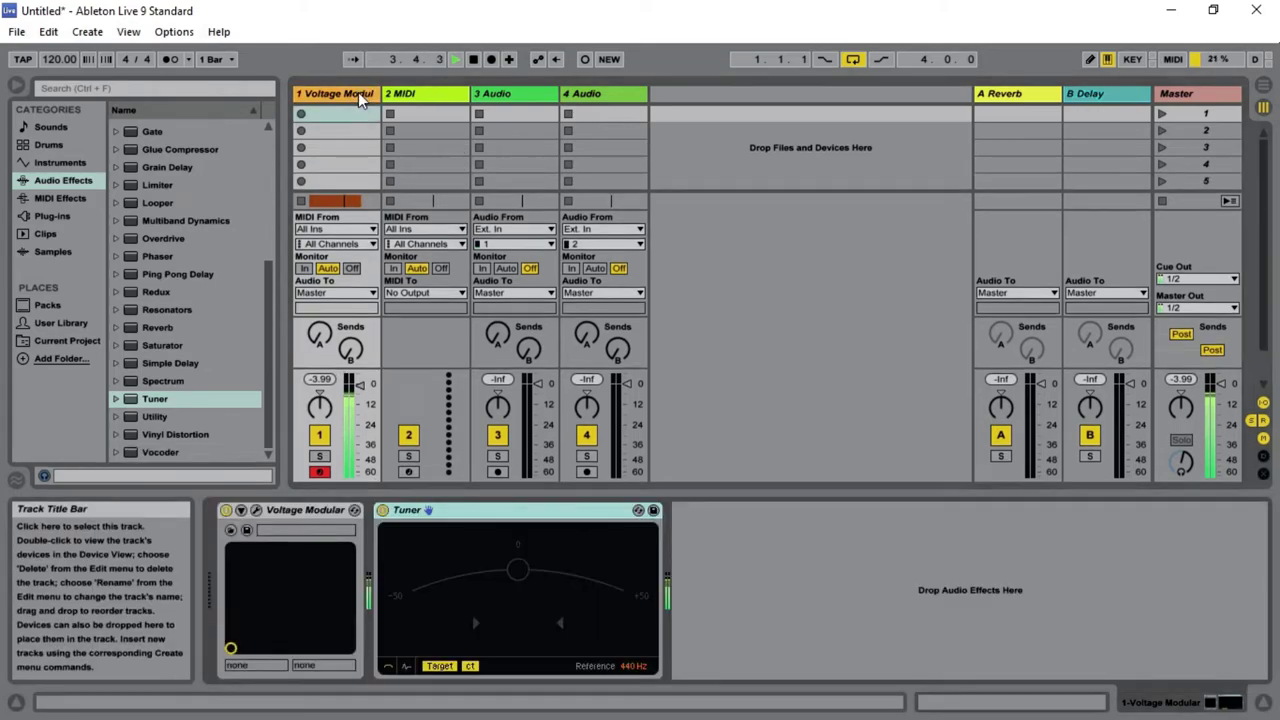
pyautogui.click(257, 509)
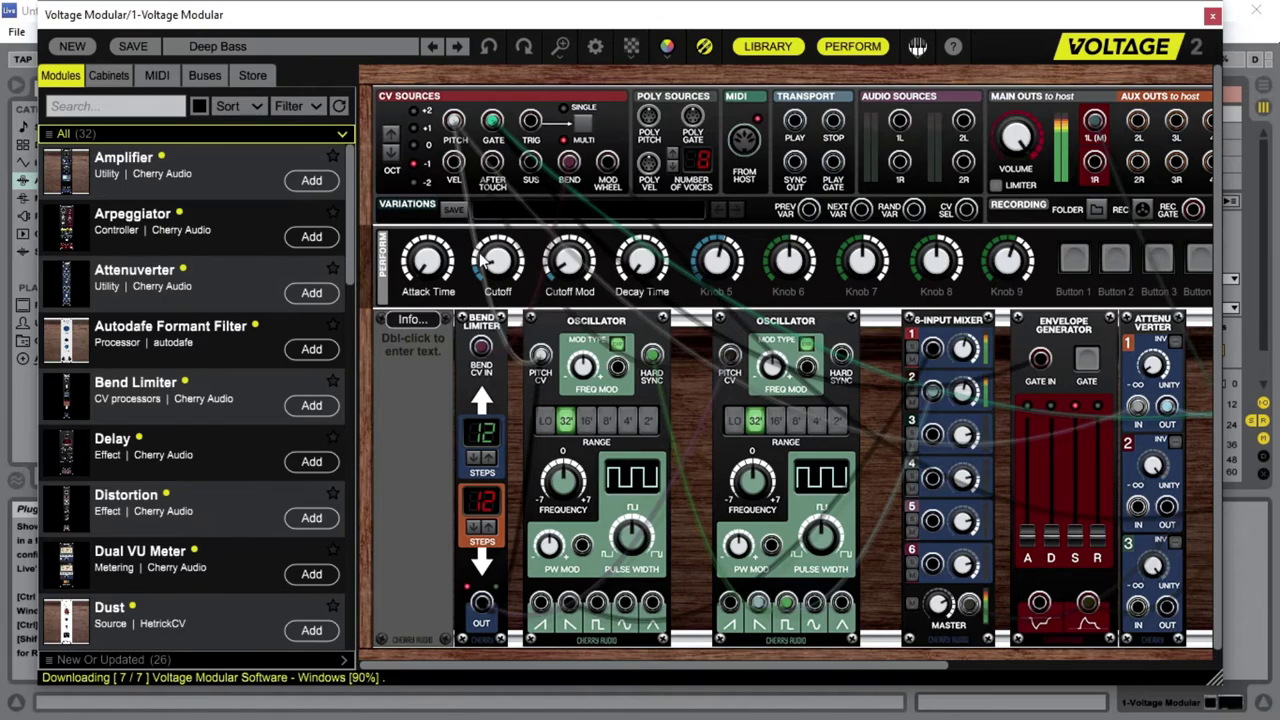
pyautogui.click(1210, 18)
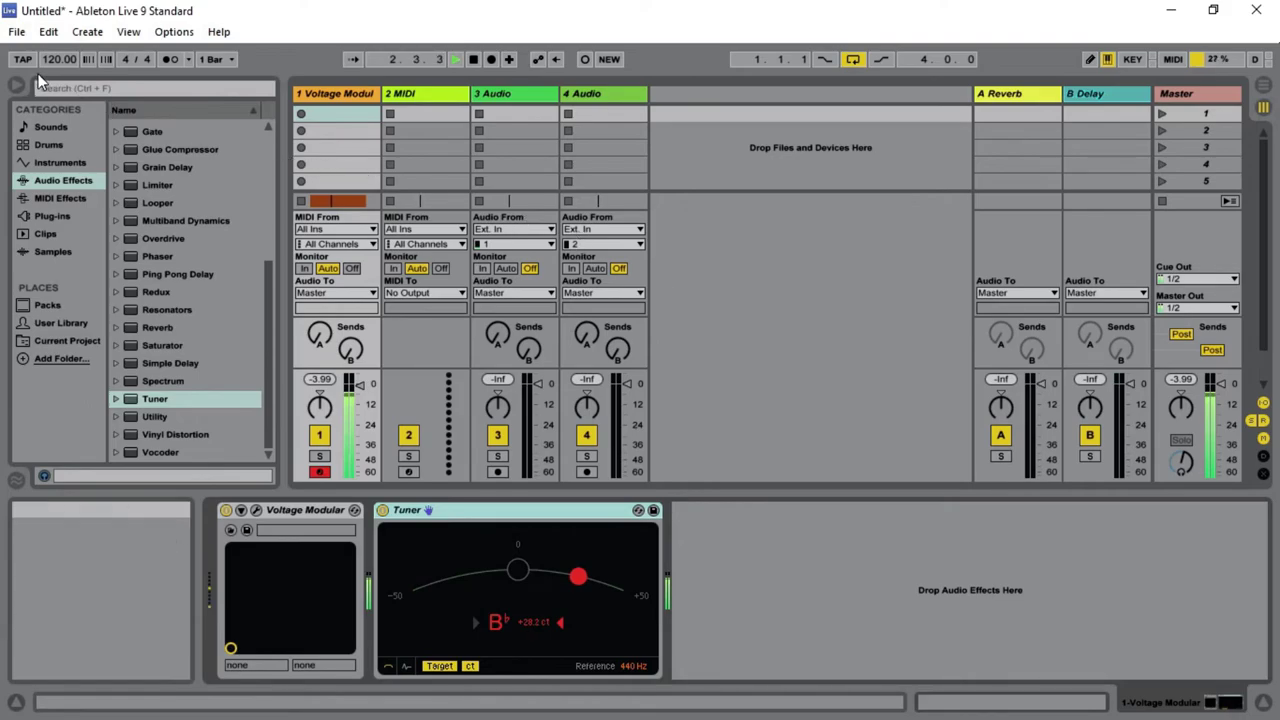
# - Set the song tempo to 140 BPM and turn on the metronome, stopping playback
pyautogui.write('140')
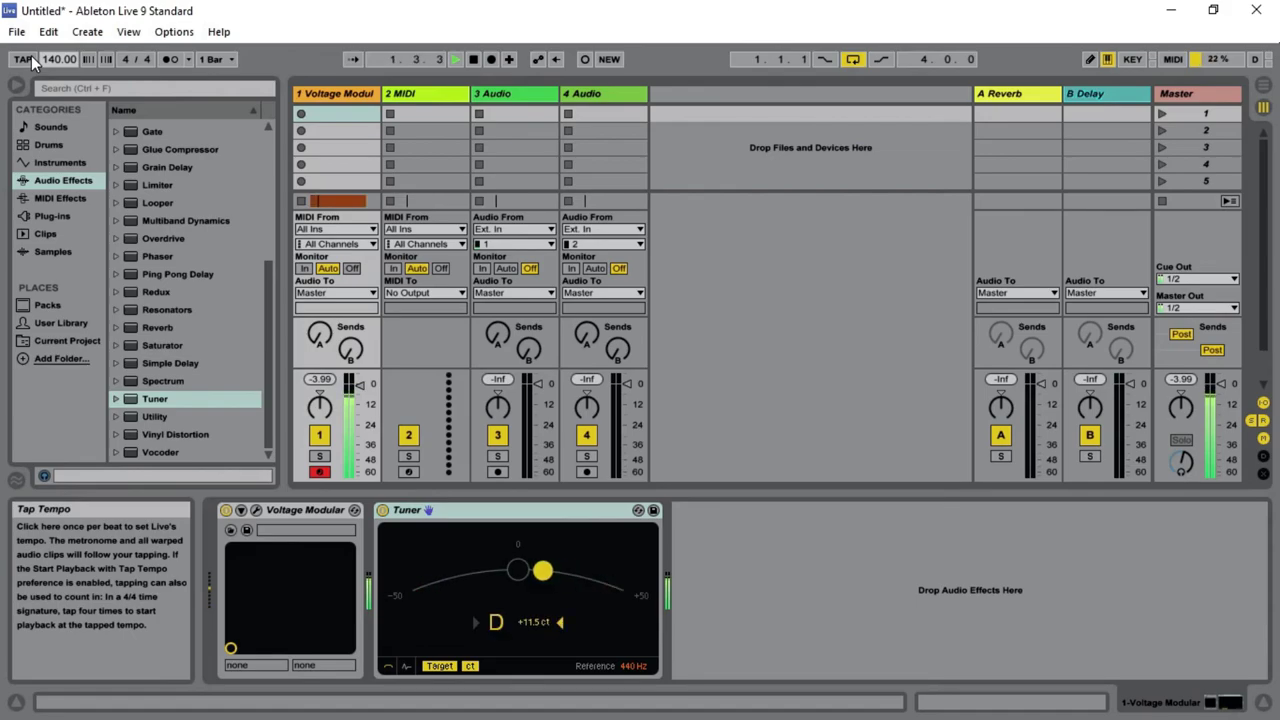
pyautogui.click(168, 60)
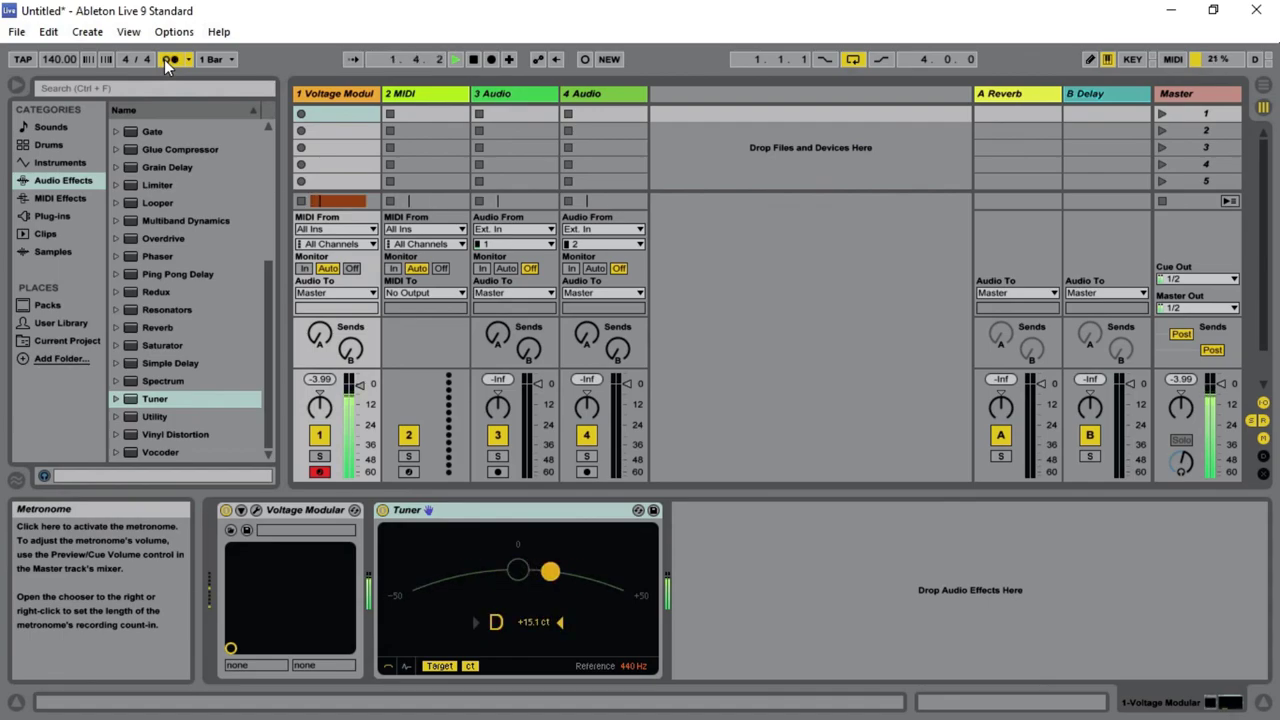
pyautogui.press('space')
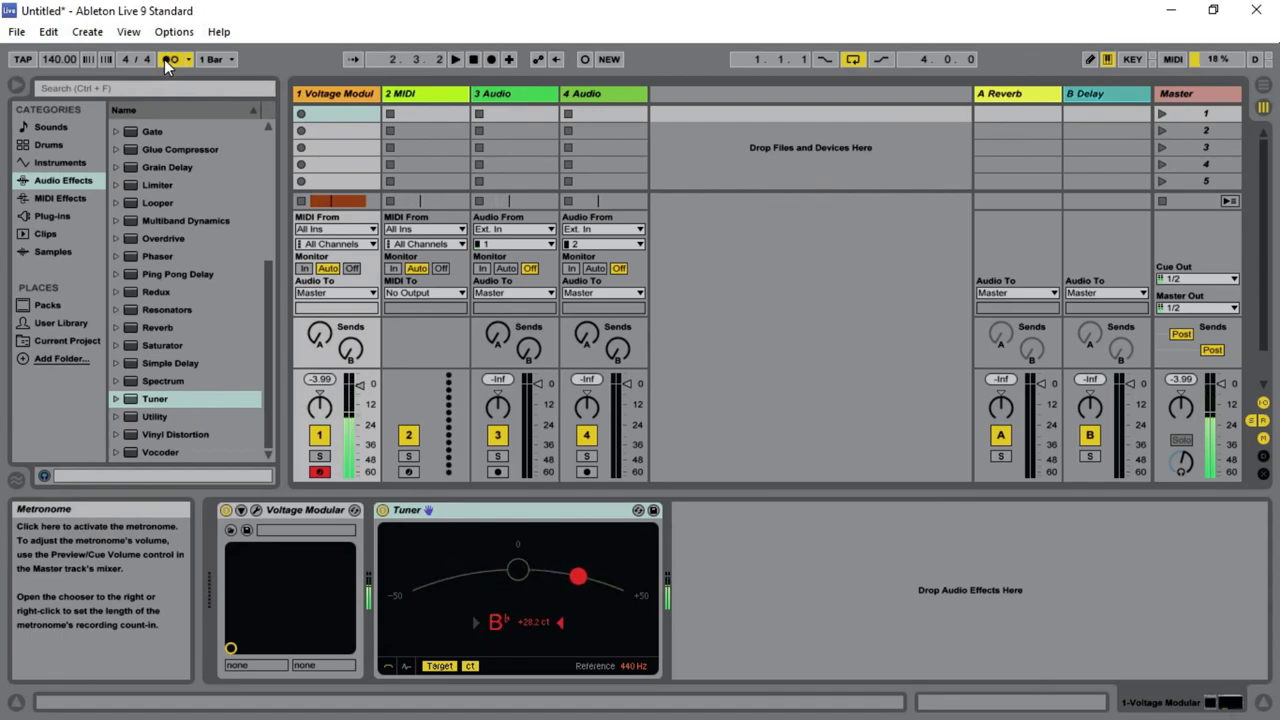